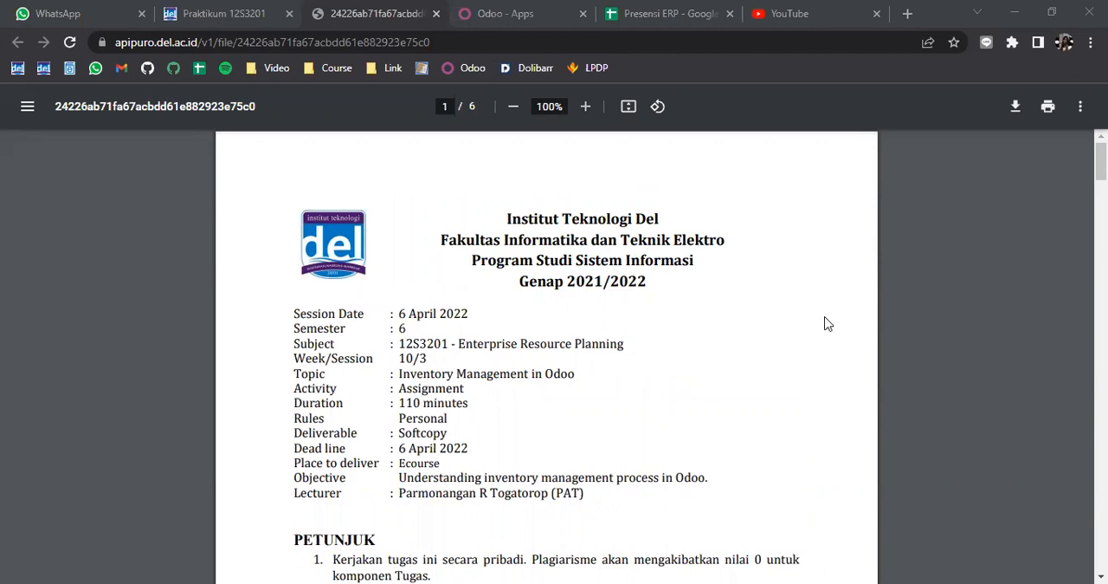
# Step: Read the assignment PDF's guidelines, the inventory process introduction and the Latihan 1 instructions for creating a warehouse
pyautogui.scroll(-3, 827, 351)
pyautogui.scroll(-3, 827, 351)
pyautogui.scroll(1, 827, 350)
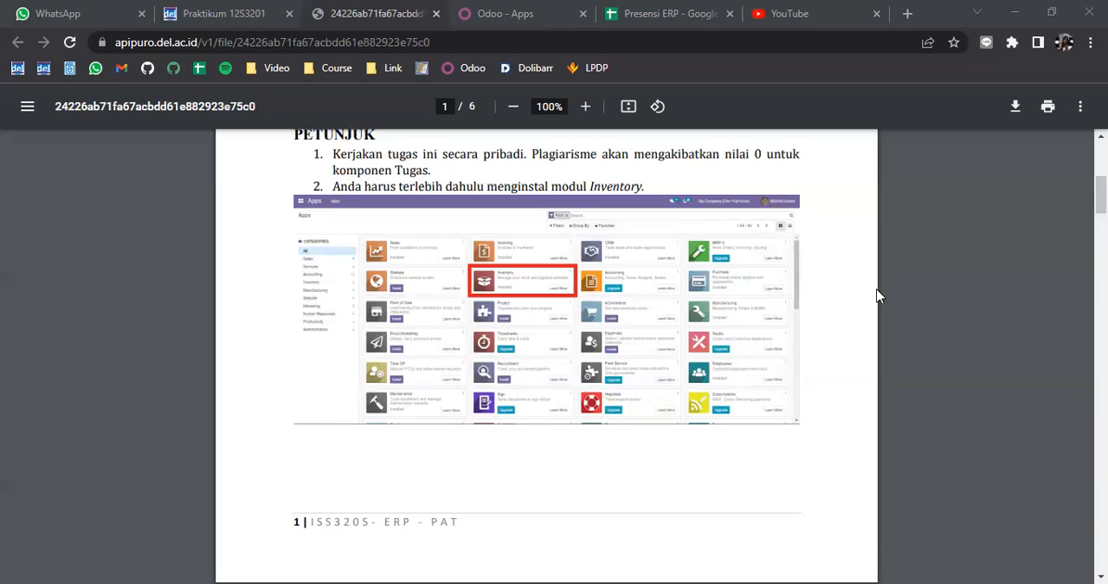
pyautogui.scroll(-5, 876, 296)
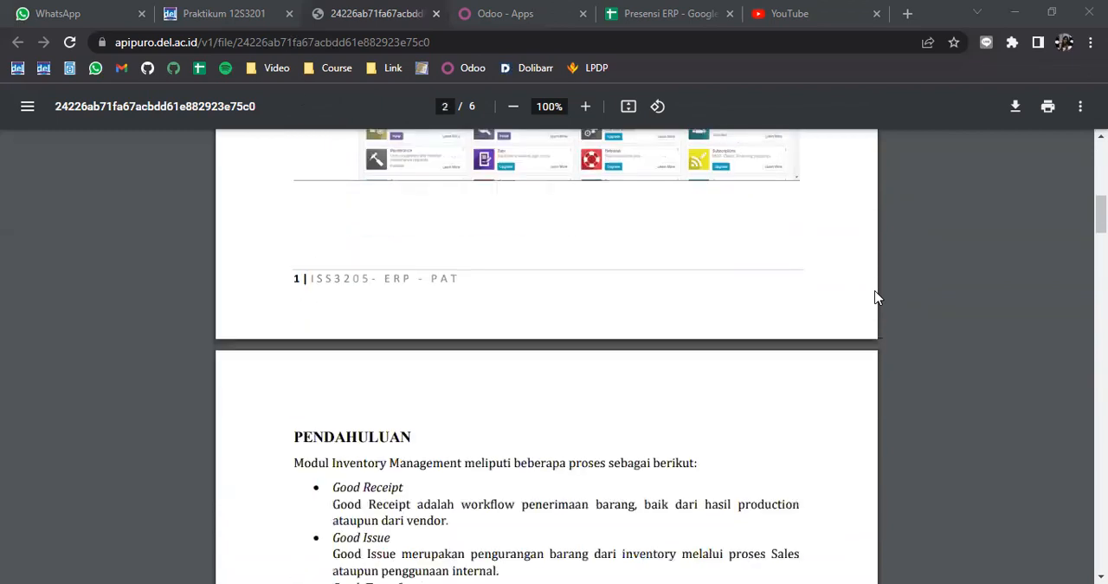
pyautogui.scroll(-2, 877, 295)
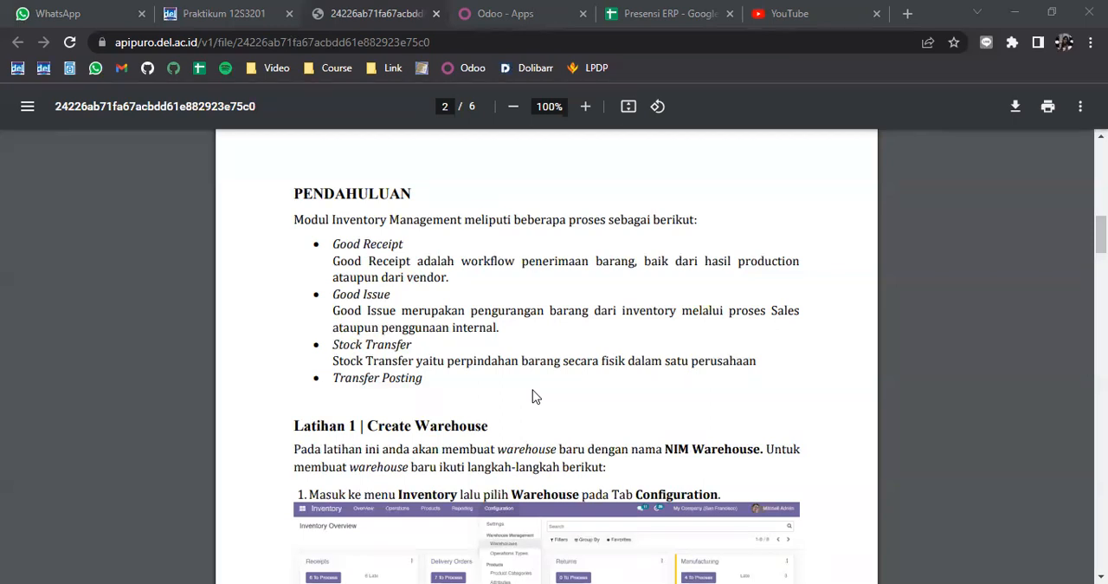
pyautogui.scroll(-1, 537, 386)
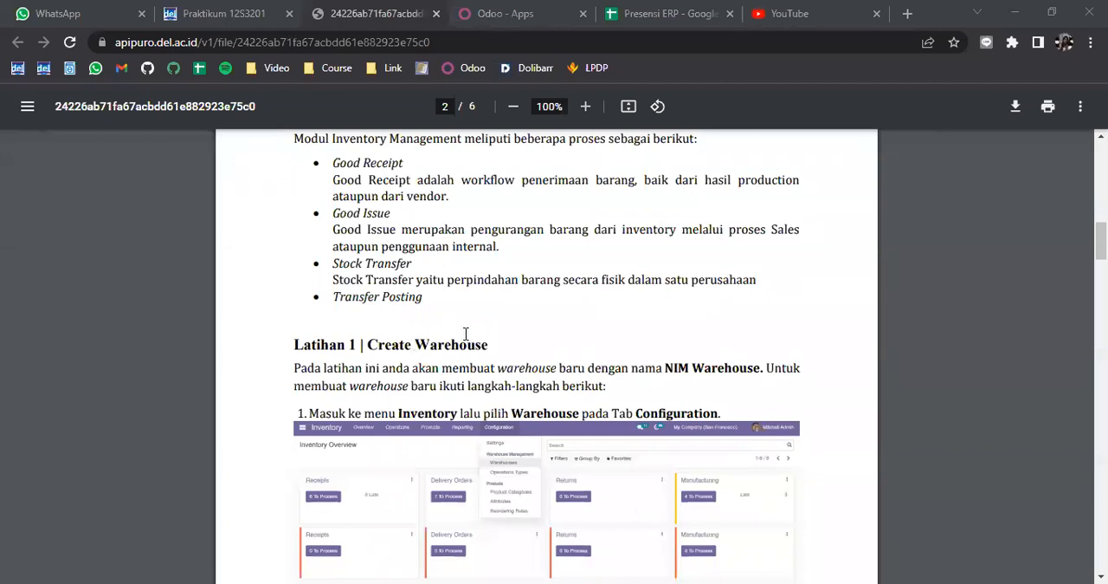
pyautogui.scroll(-1, 497, 317)
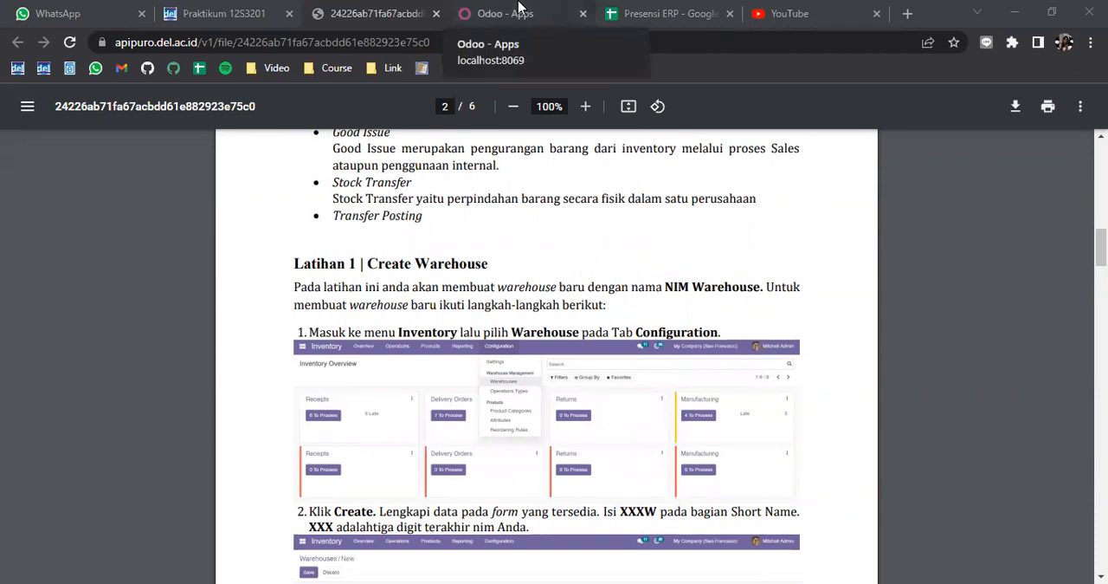
pyautogui.scroll(-1, 422, 260)
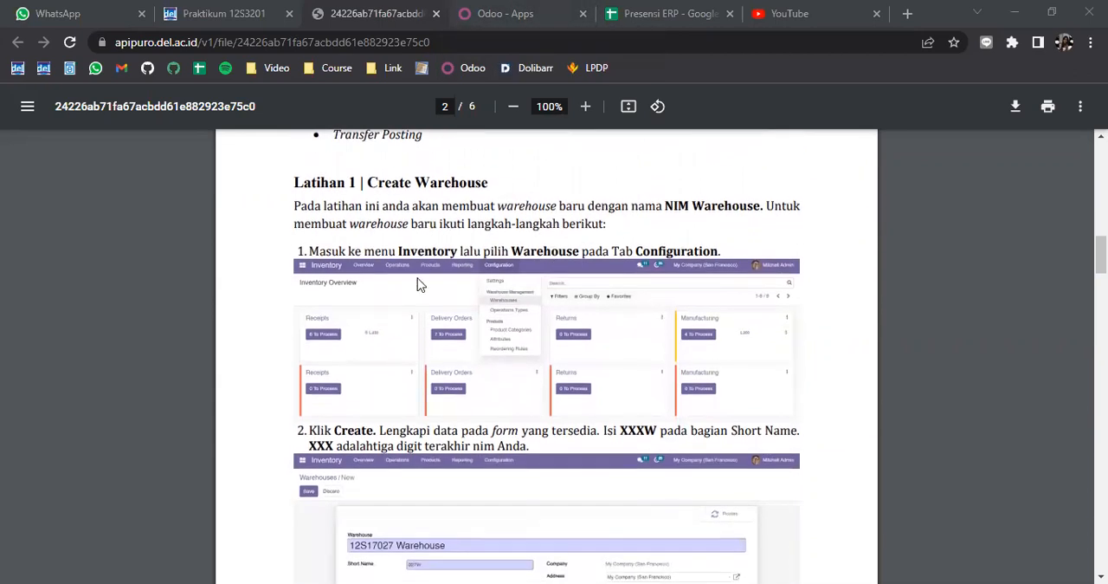
pyautogui.scroll(-1, 421, 260)
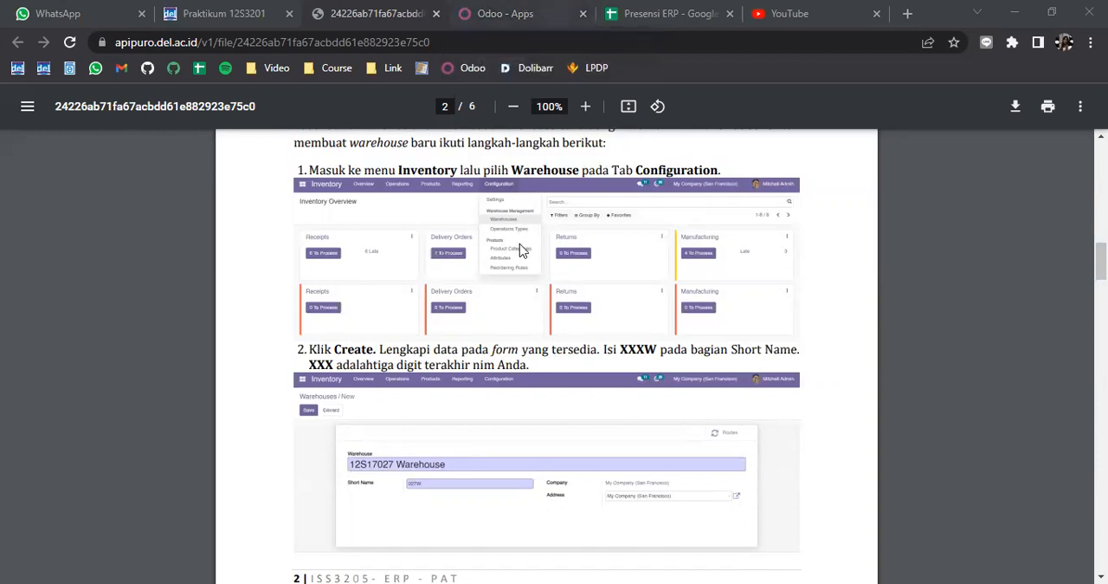
# Step: Switch to Odoo and open the Warehouses list of the Inventory module
pyautogui.click(490, 19)
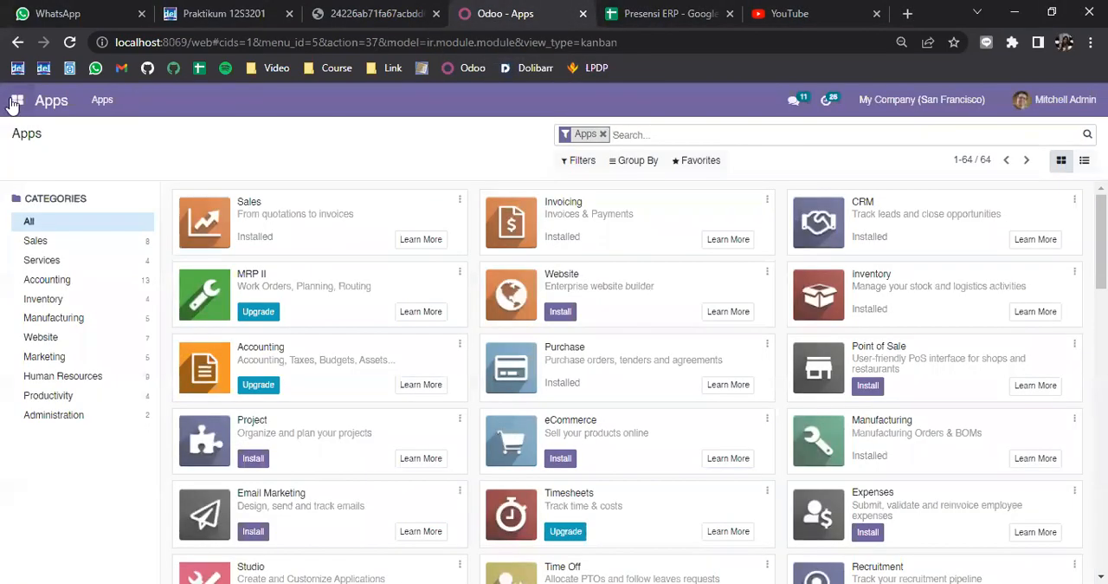
pyautogui.click(14, 103)
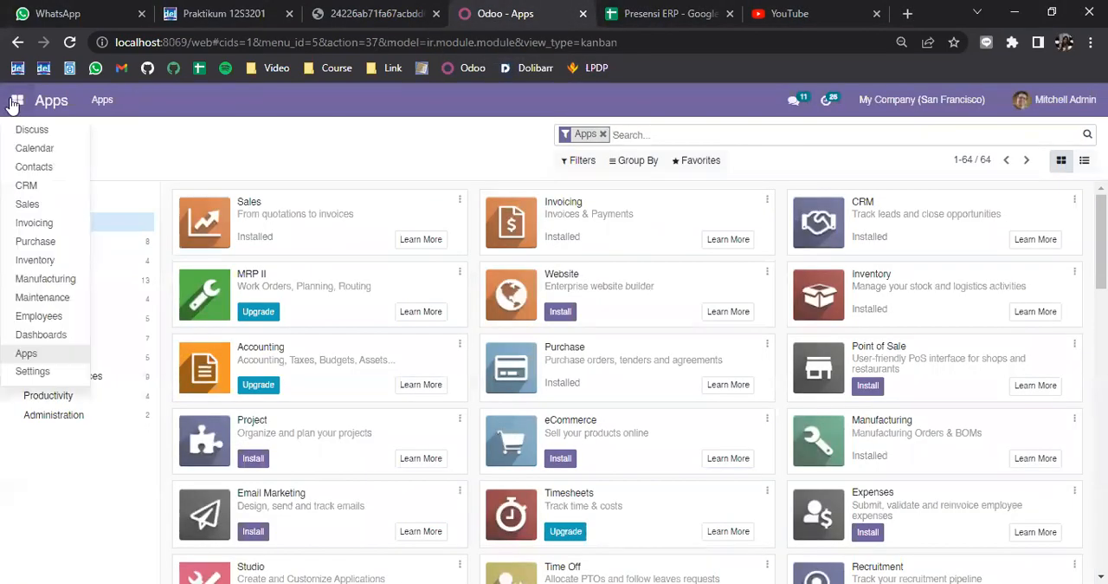
pyautogui.click(56, 260)
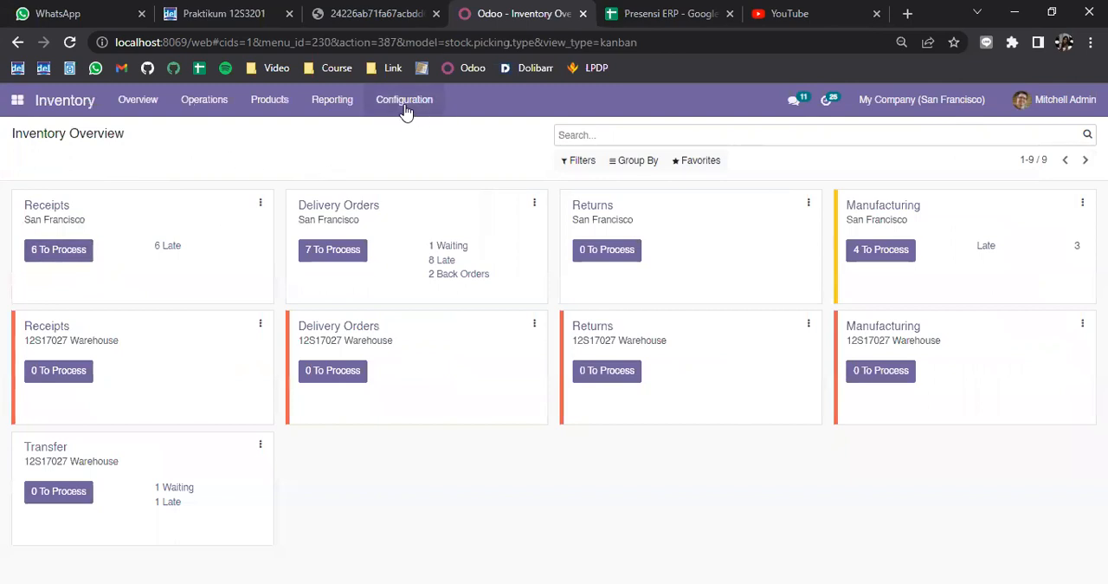
pyautogui.click(405, 111)
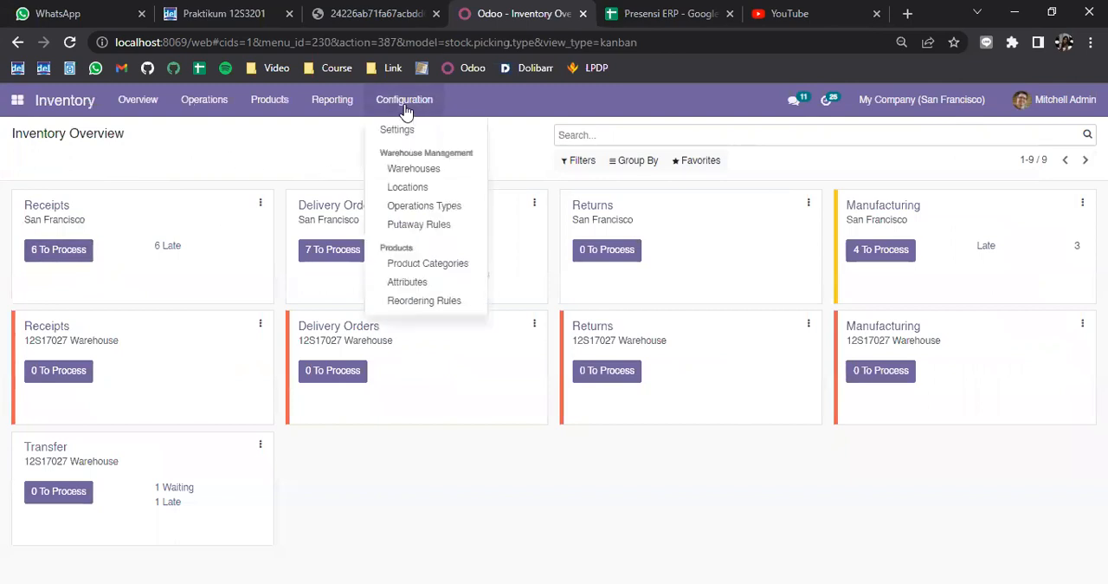
pyautogui.click(441, 171)
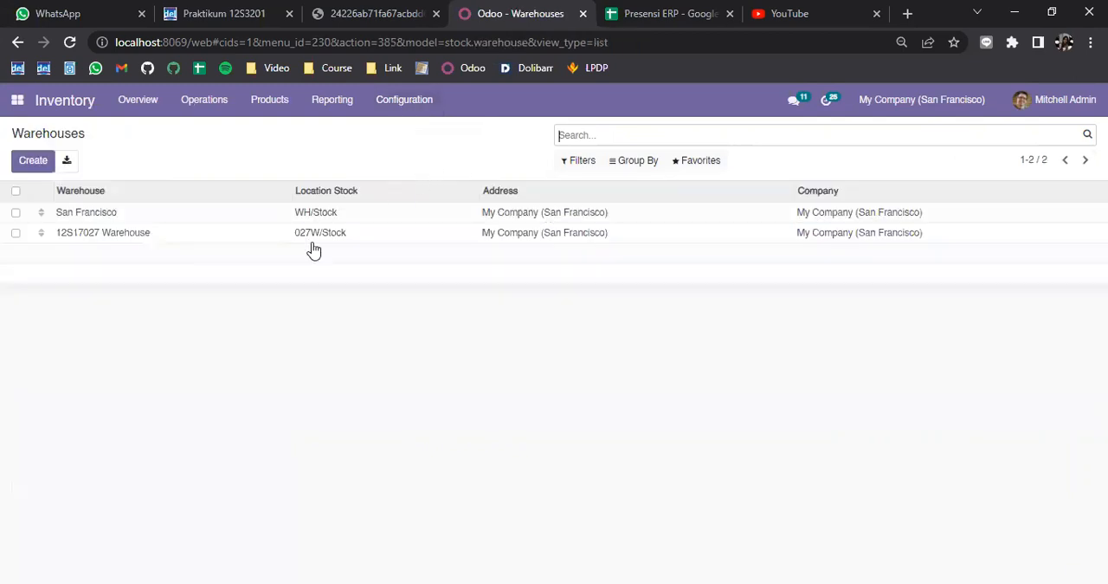
pyautogui.click(16, 212)
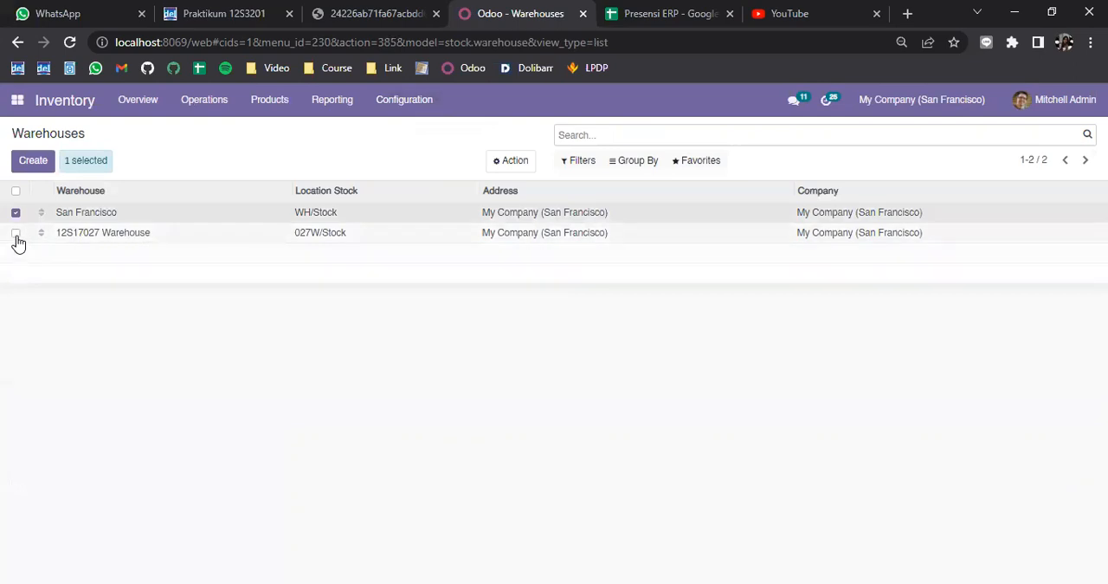
pyautogui.click(15, 232)
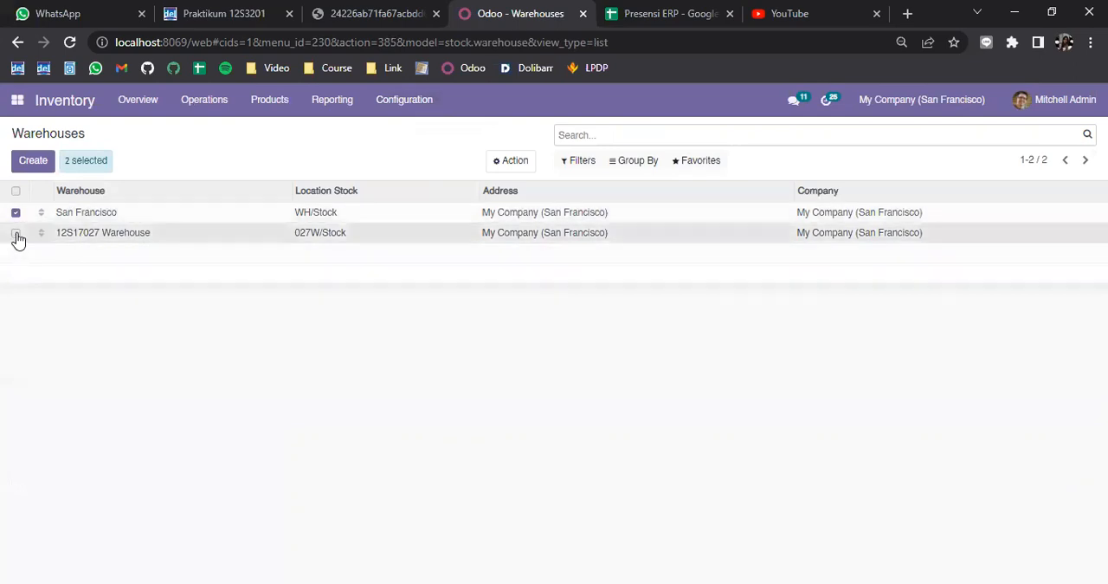
pyautogui.click(943, 102)
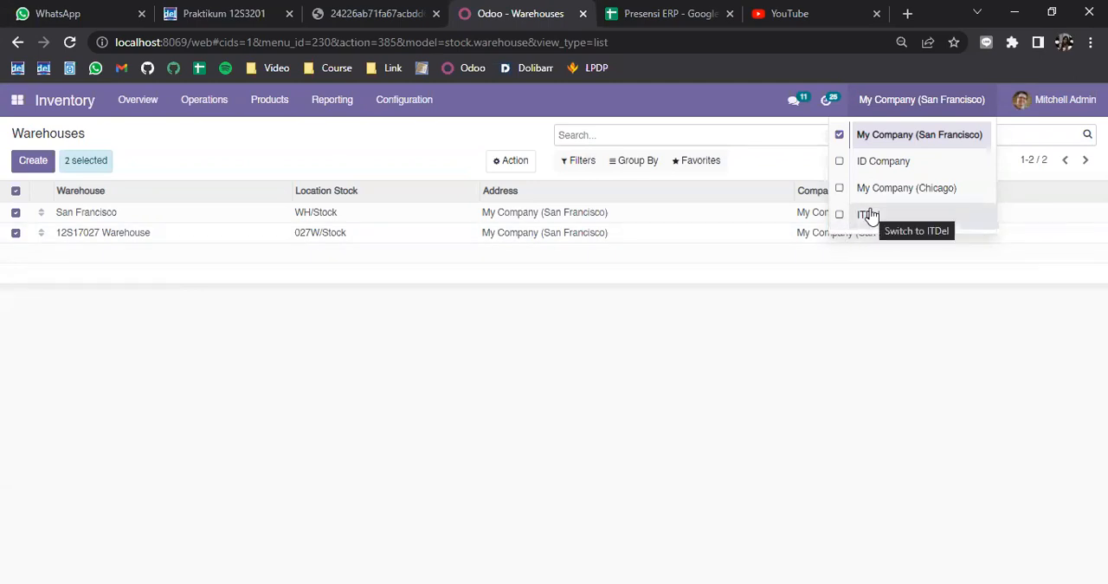
pyautogui.click(252, 348)
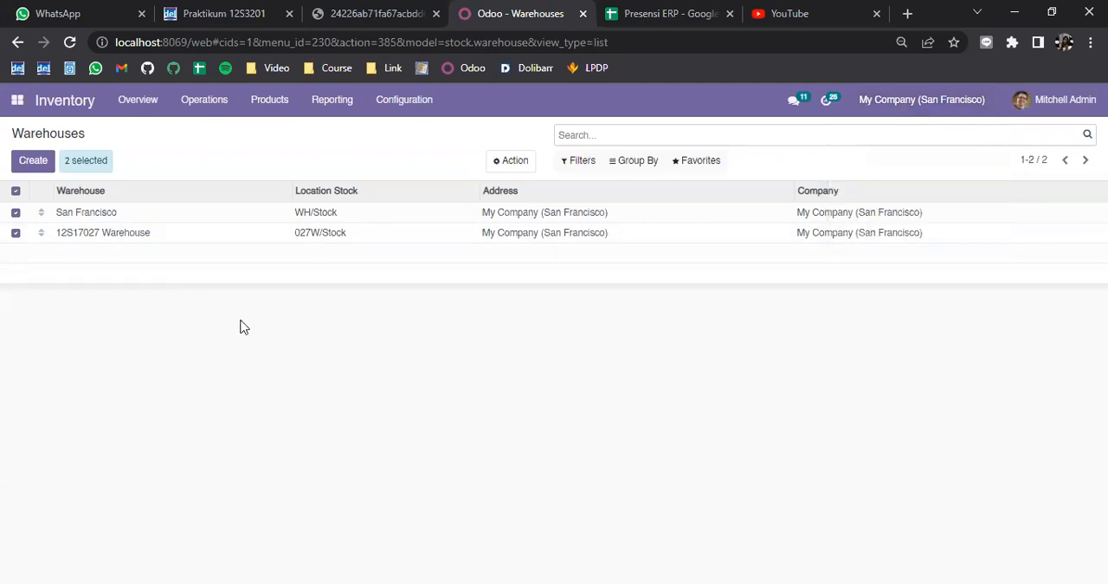
pyautogui.click(15, 212)
pyautogui.click(17, 233)
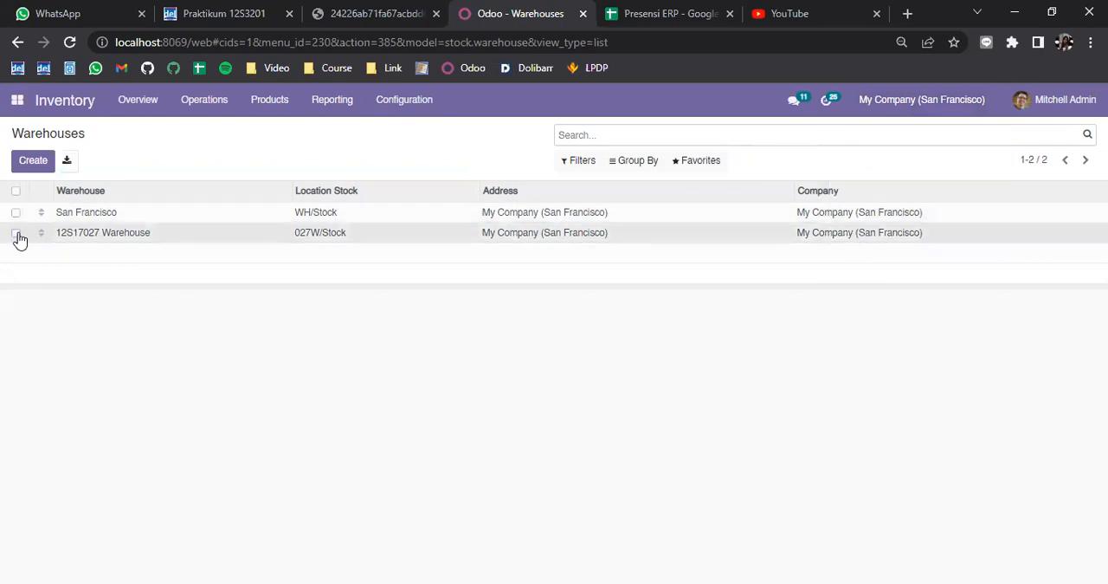
# Step: Start a new warehouse record and name it "12S17001 Warehouse"
pyautogui.click(42, 163)
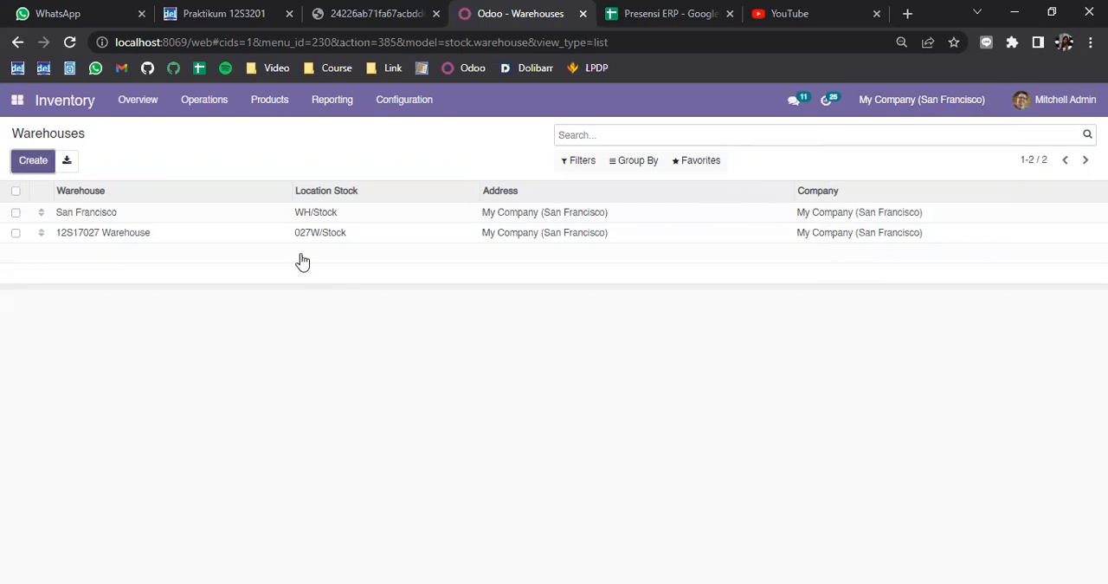
pyautogui.click(29, 168)
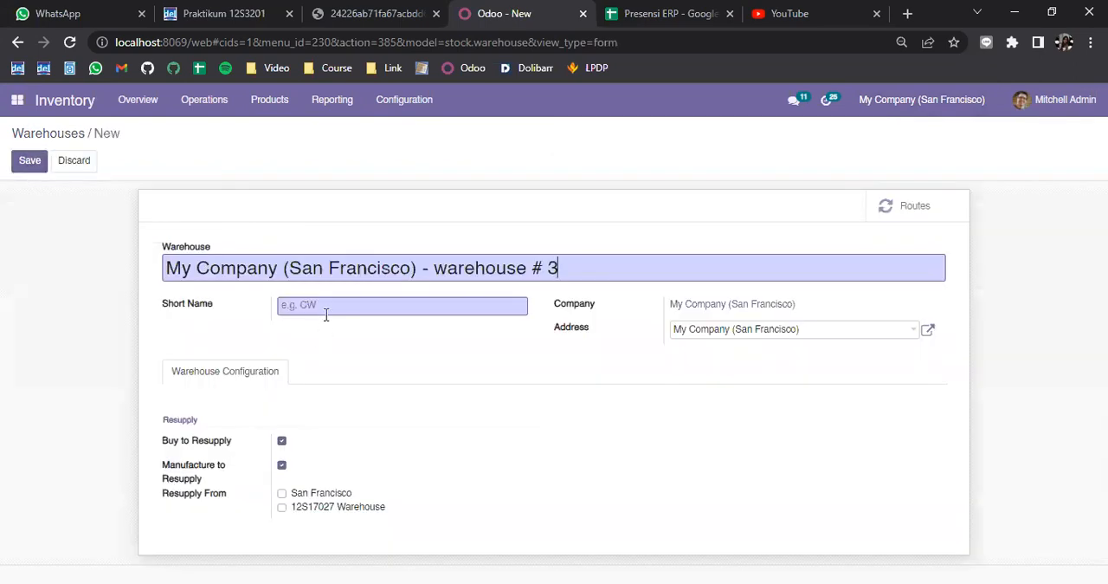
pyautogui.moveTo(616, 269); pyautogui.dragTo(161, 271)
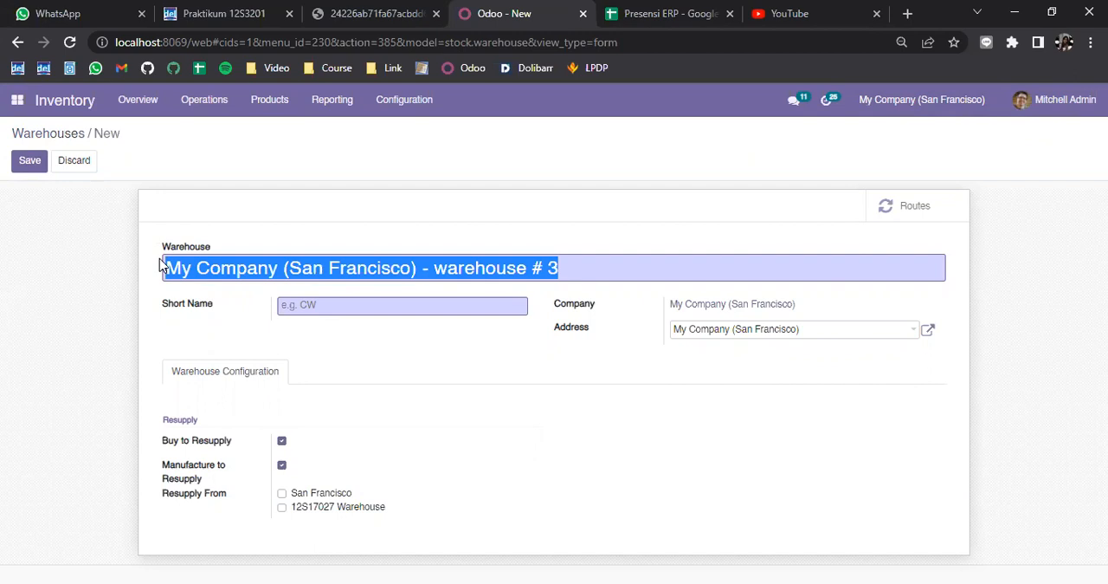
pyautogui.write('12S1027')
pyautogui.press('BackSpace')
pyautogui.press('BackSpace')
pyautogui.press('BackSpace')
pyautogui.press('BackSpace')
pyautogui.write('02')
pyautogui.press('BackSpace')
pyautogui.press('BackSpace')
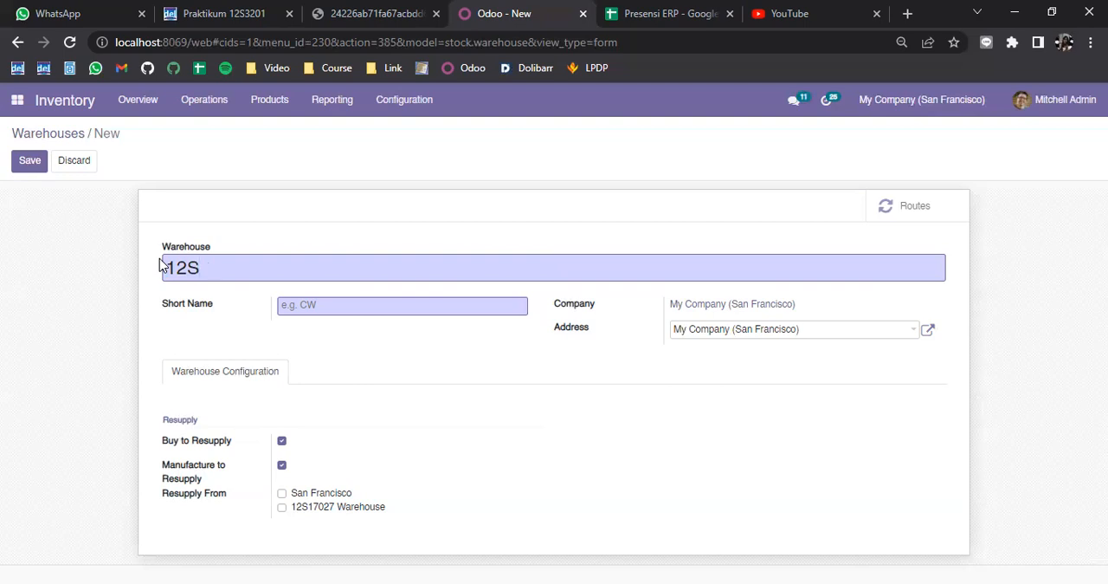
pyautogui.write('17001 Warehouse')
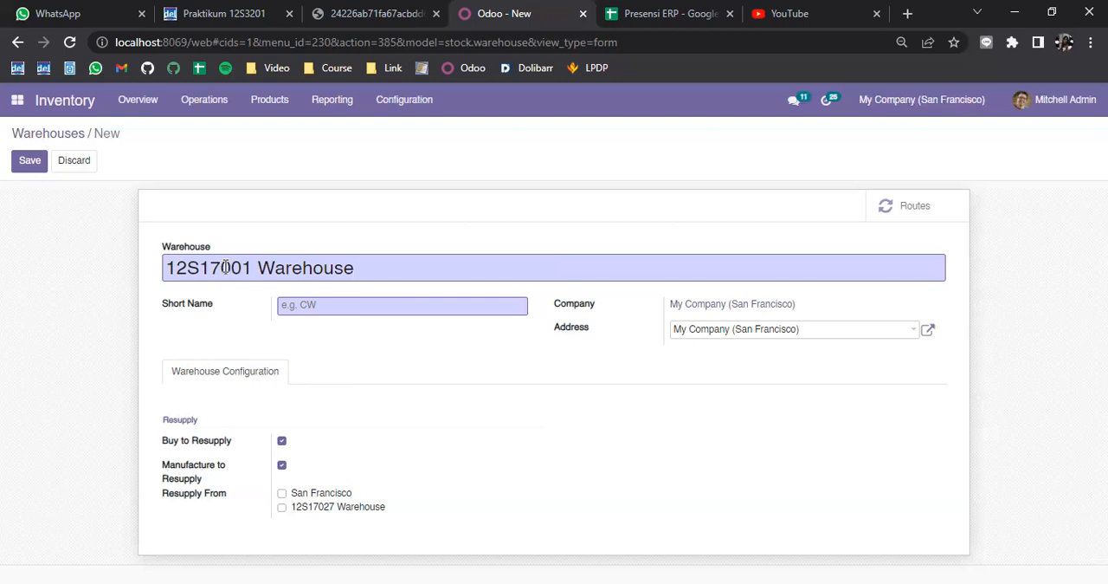
# Step: Set the new warehouse's short name to 001W and save the record
pyautogui.moveTo(221, 268); pyautogui.dragTo(259, 267)
pyautogui.click(314, 307)
pyautogui.write('001W')
pyautogui.click(26, 162)
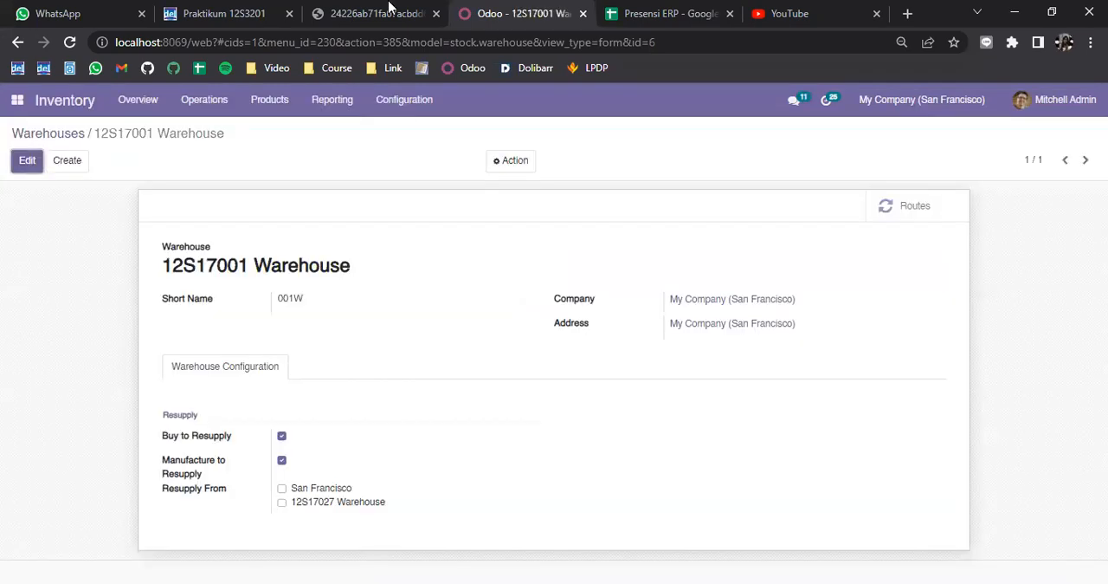
# Step: Switch to the assignment PDF and read the Latihan 2 instructions on creating an operation type
pyautogui.click(381, 13)
pyautogui.scroll(-5, 460, 313)
pyautogui.scroll(-2, 460, 313)
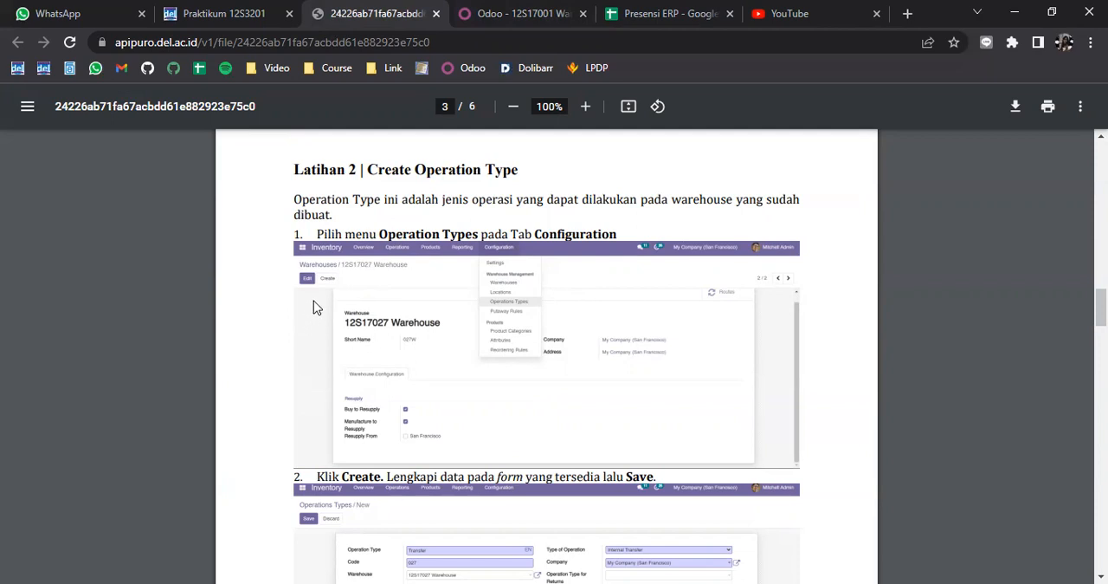
pyautogui.scroll(-2, 326, 330)
pyautogui.scroll(2, 326, 336)
# Step: Return to Odoo and check the 12S17001 Warehouse entry in the Warehouses list
pyautogui.click(531, 10)
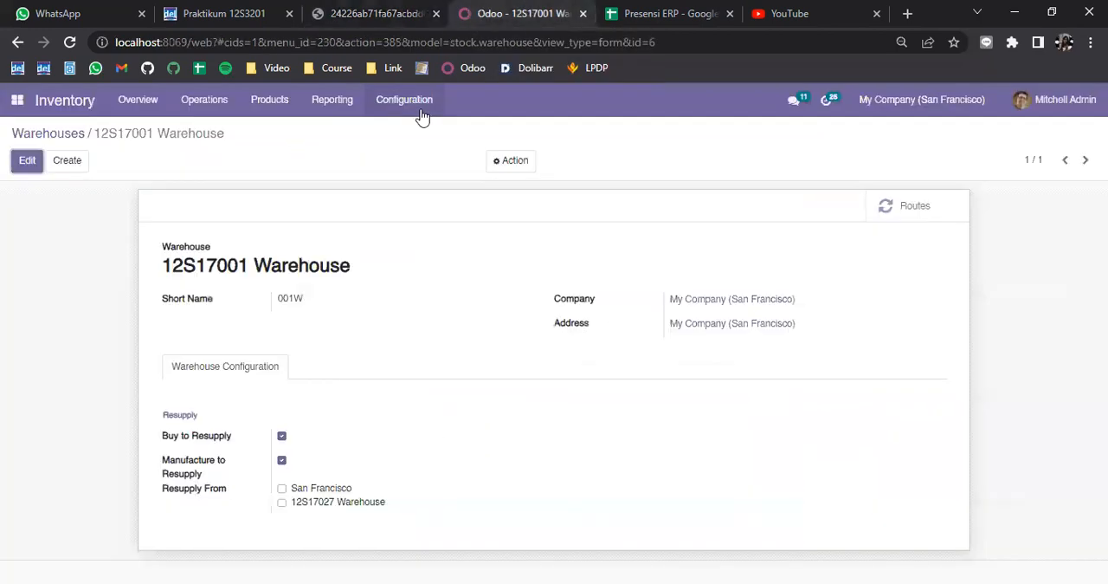
pyautogui.click(42, 134)
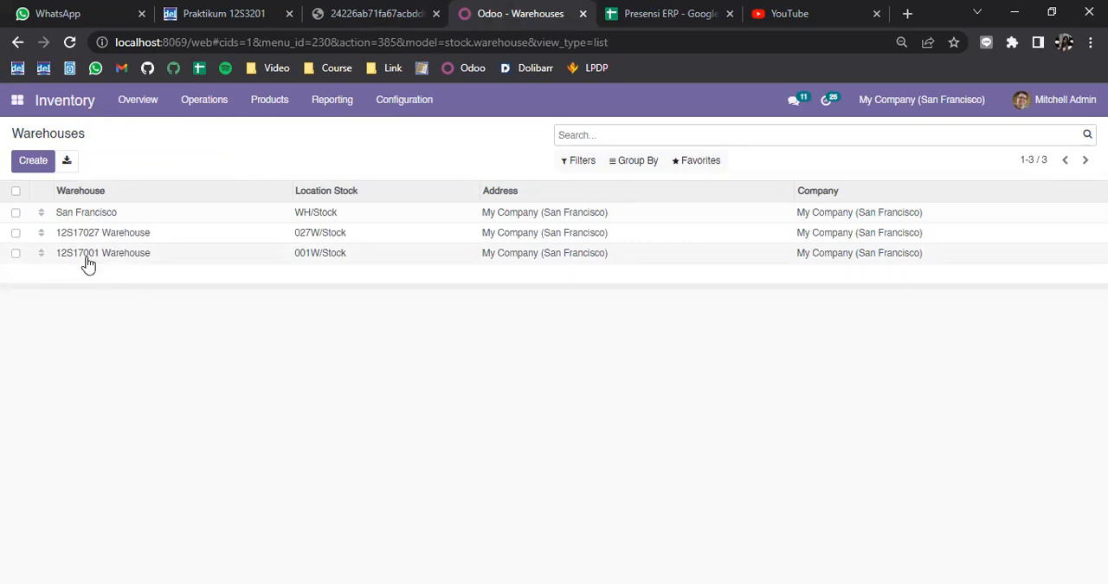
pyautogui.click(113, 259)
# Step: Review the operation type form examples in the assignment PDF, and open the Operations Types list in Odoo
pyautogui.click(382, 12)
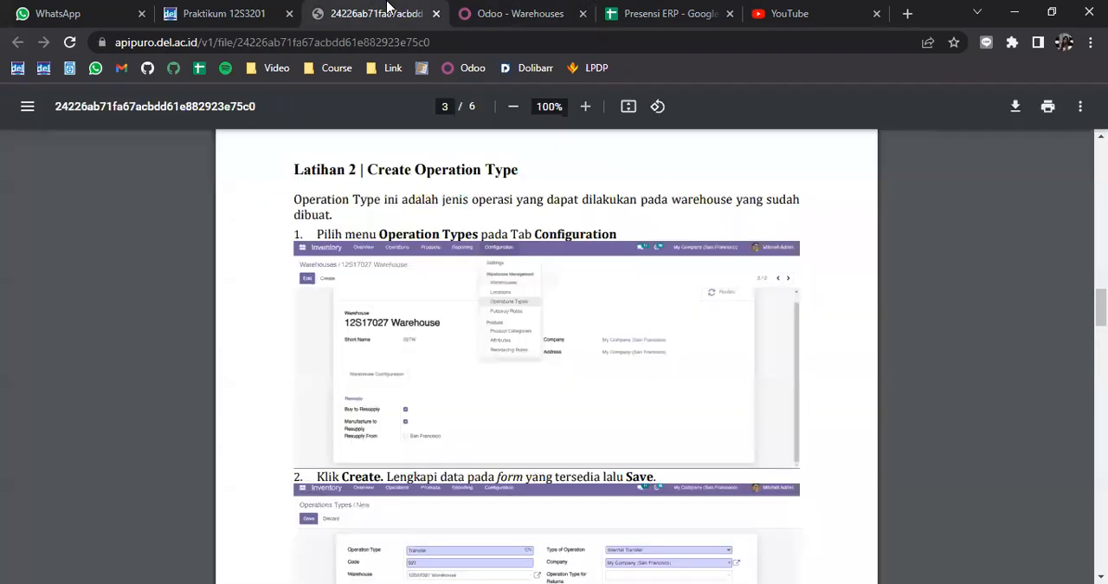
pyautogui.scroll(-1, 493, 288)
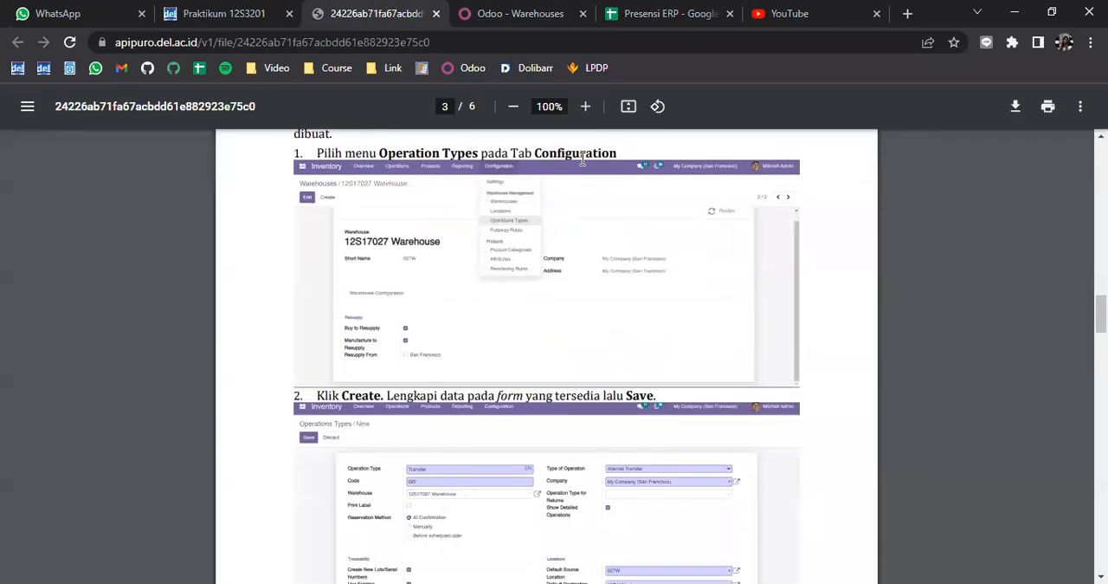
pyautogui.scroll(-1, 584, 196)
pyautogui.scroll(-2, 584, 196)
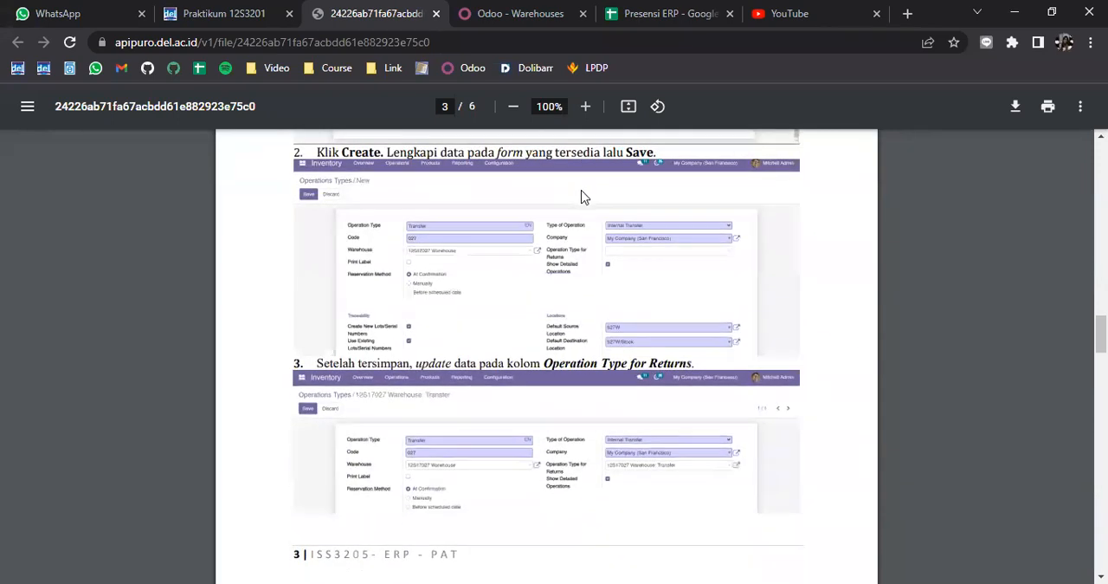
pyautogui.click(522, 17)
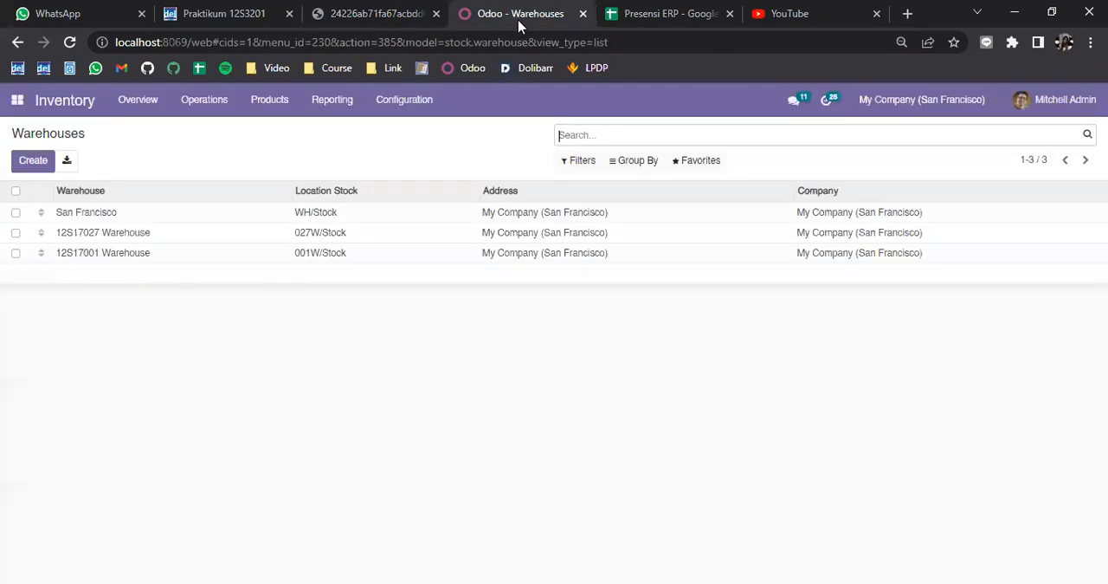
pyautogui.click(406, 101)
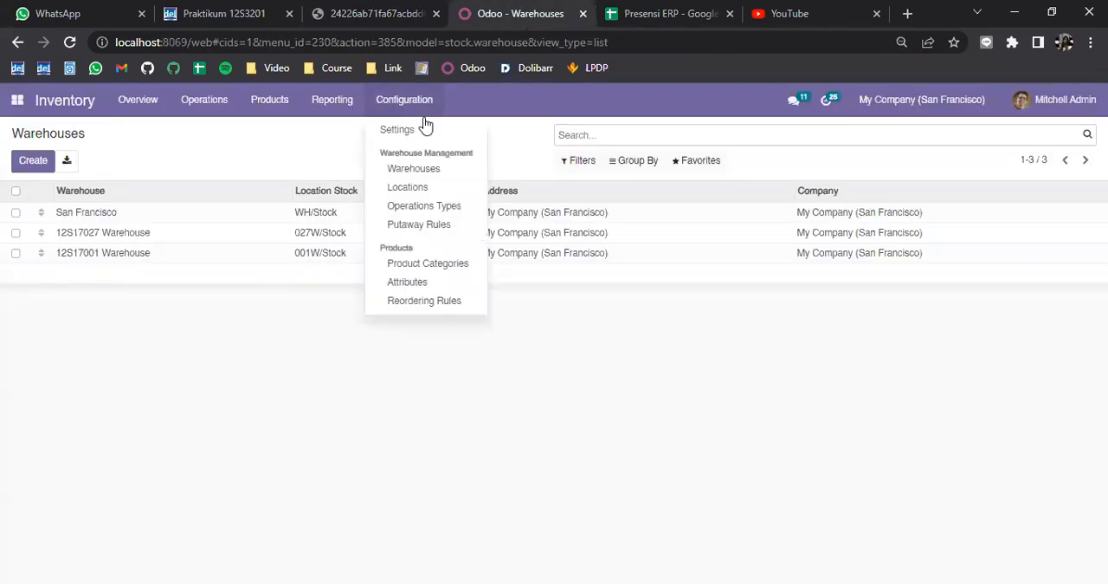
pyautogui.click(443, 214)
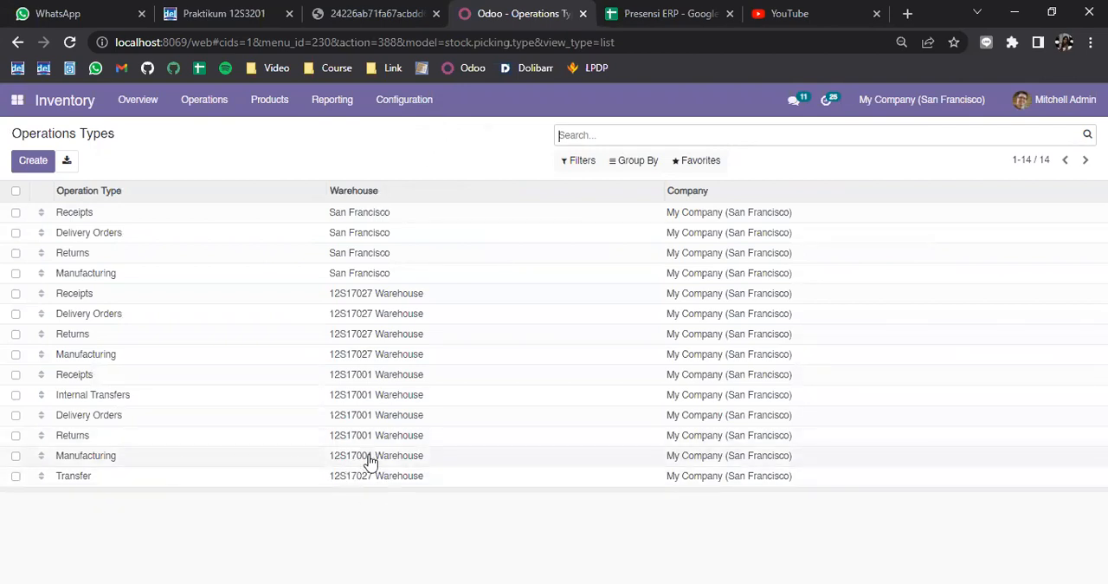
# Step: Mark the five operation types belonging to 12S17001 Warehouse in the list, from Receipts through Manufacturing
pyautogui.click(15, 456)
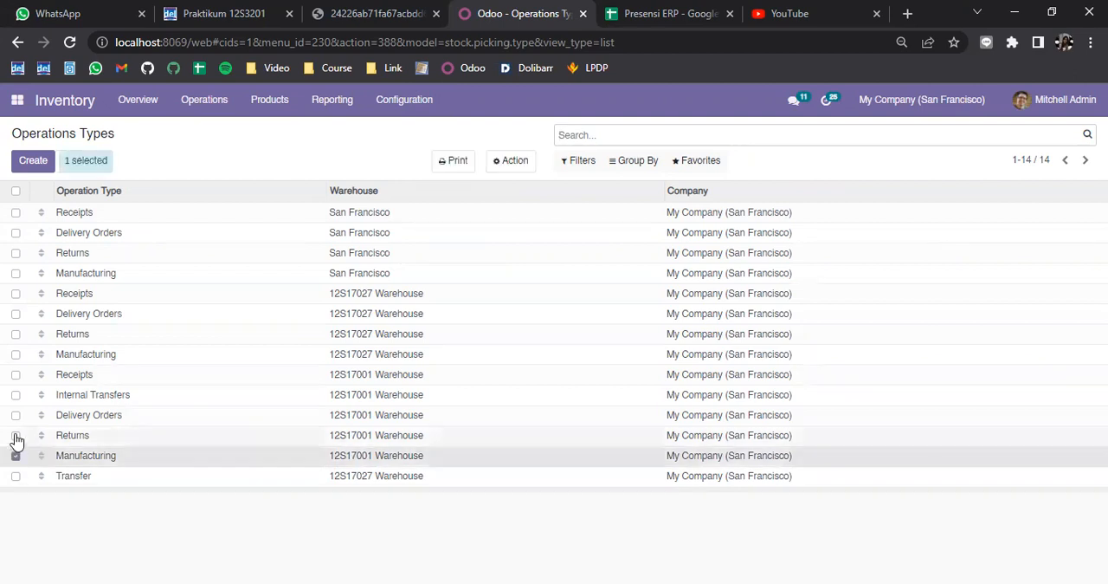
pyautogui.click(16, 435)
pyautogui.click(16, 415)
pyautogui.click(16, 395)
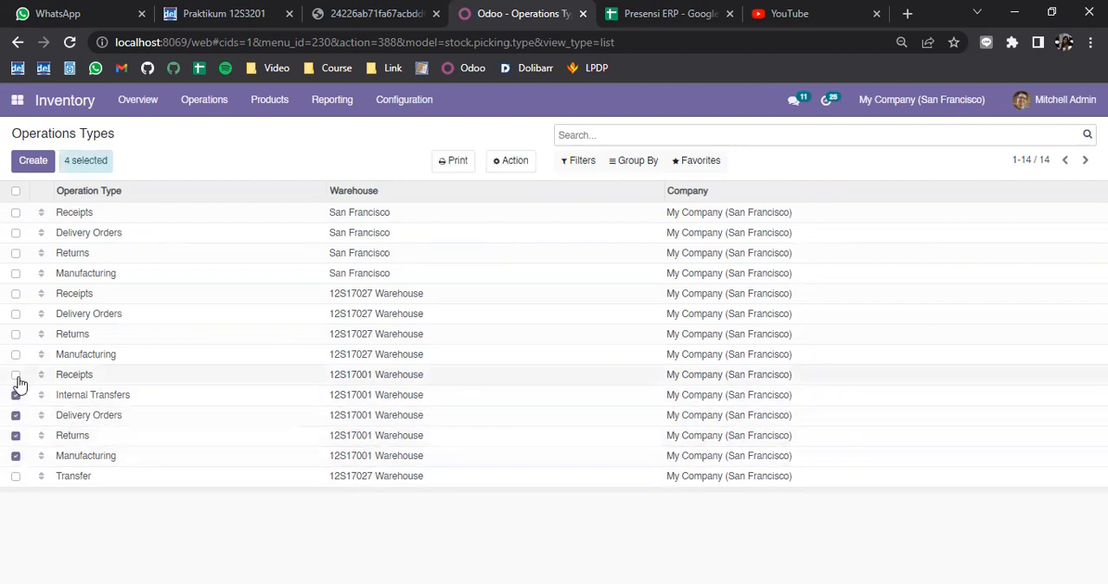
pyautogui.click(15, 375)
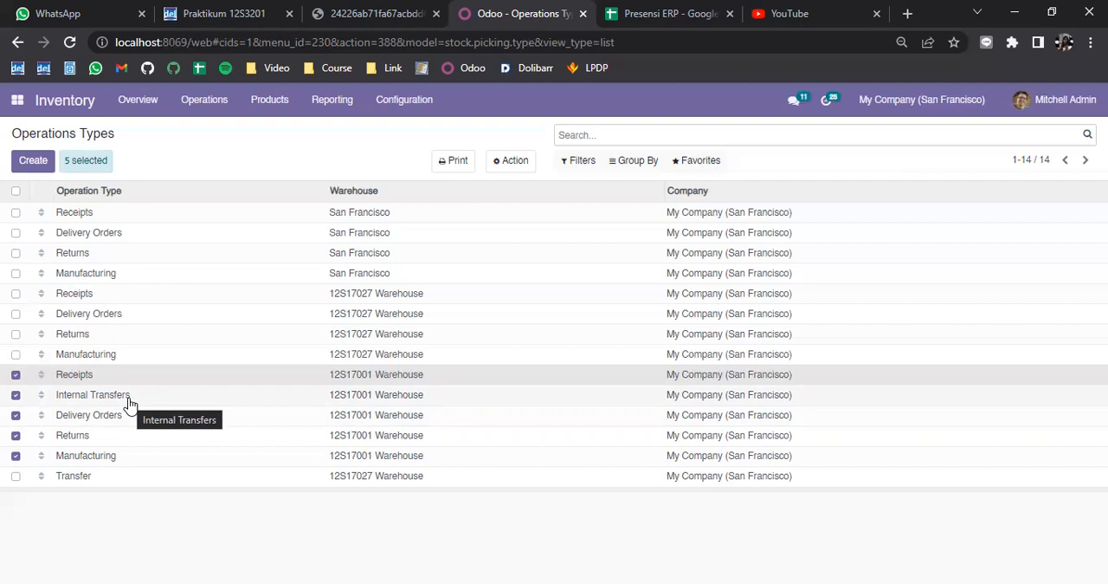
# Step: Start a new operation type record and check the example form for it in the assignment PDF
pyautogui.click(34, 160)
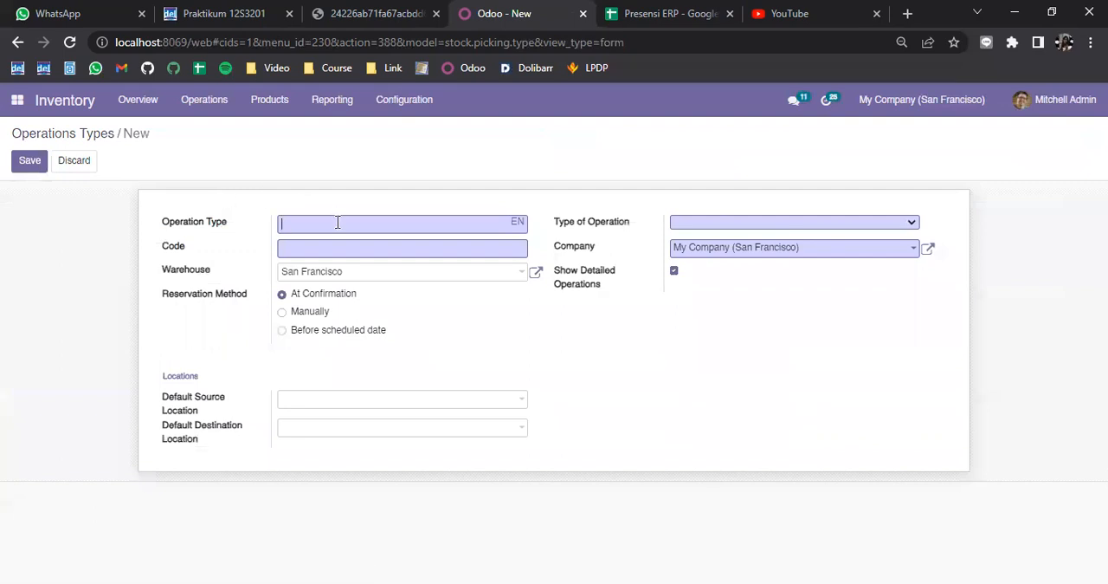
pyautogui.click(333, 11)
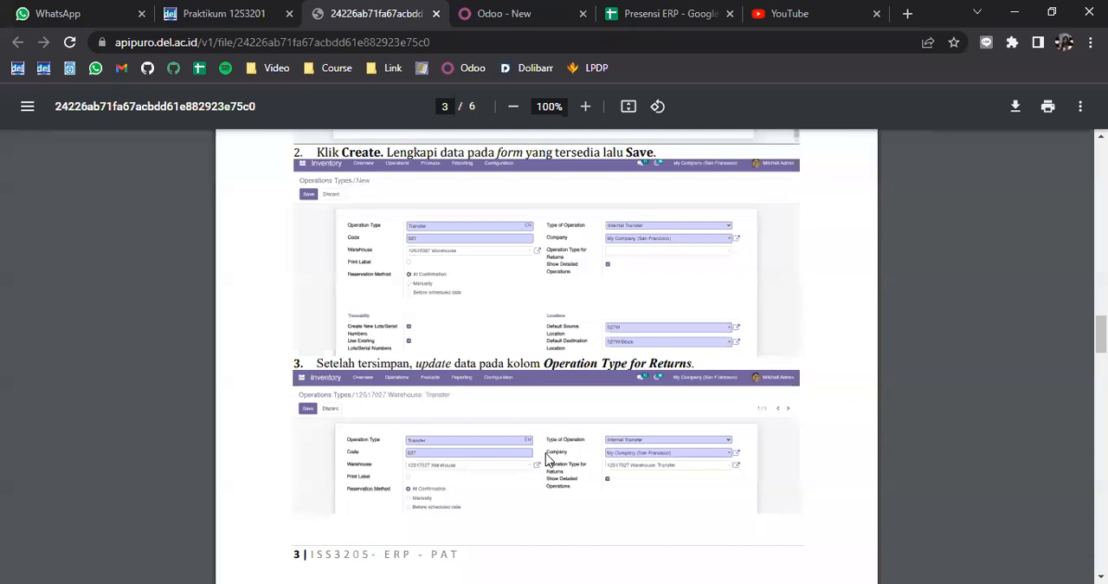
pyautogui.scroll(-1, 537, 422)
pyautogui.keyDown('ctrl'); pyautogui.scroll(3, 500, 418); pyautogui.keyUp('ctrl')
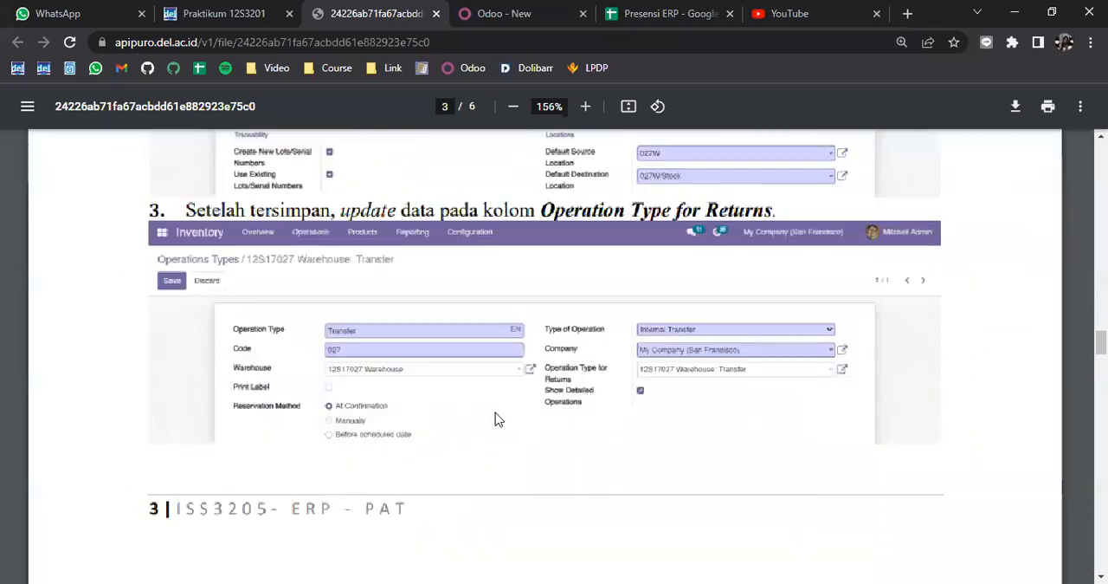
pyautogui.keyDown('ctrl'); pyautogui.scroll(-5, 439, 362); pyautogui.keyUp('ctrl')
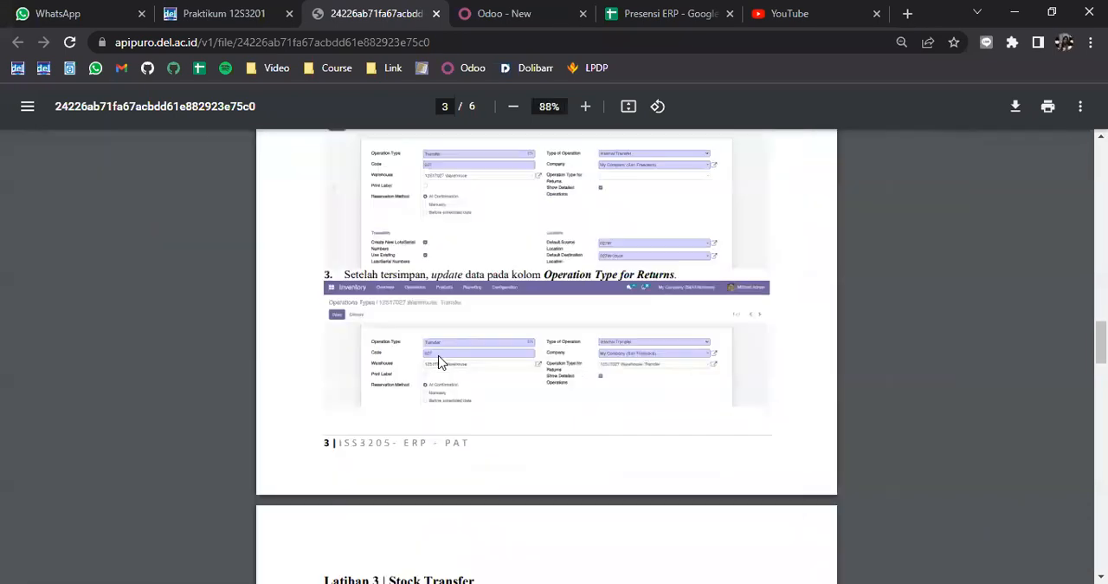
pyautogui.keyDown('ctrl'); pyautogui.scroll(3, 507, 304); pyautogui.keyUp('ctrl')
# Step: Return to Odoo and fill in the operation type name Transfer, code 001 and type of operation Internal Transfer
pyautogui.click(530, 14)
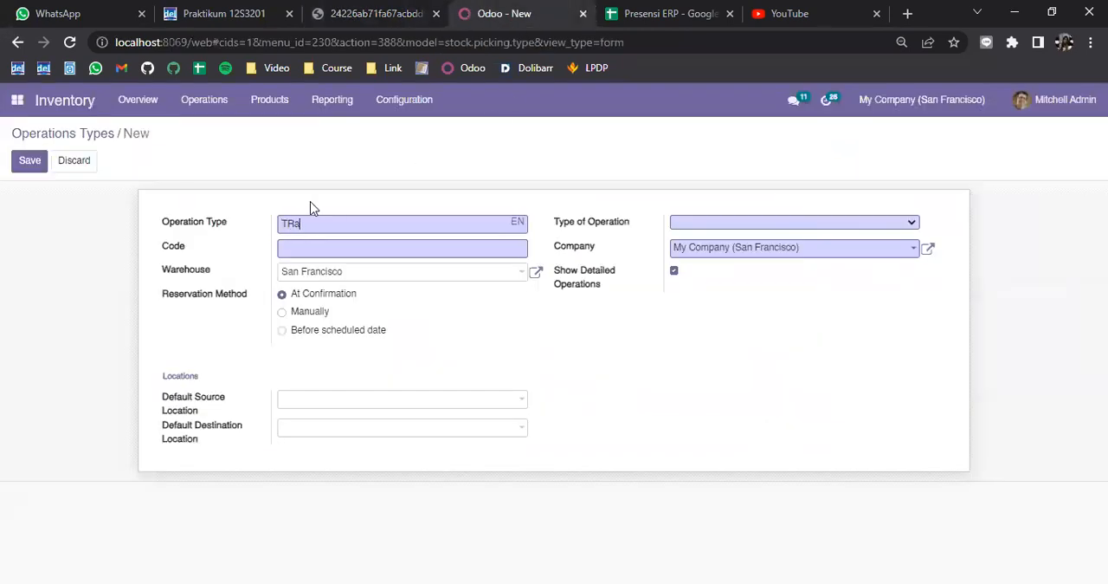
pyautogui.write('Transfer')
pyautogui.click(327, 248)
pyautogui.write('001')
pyautogui.click(715, 223)
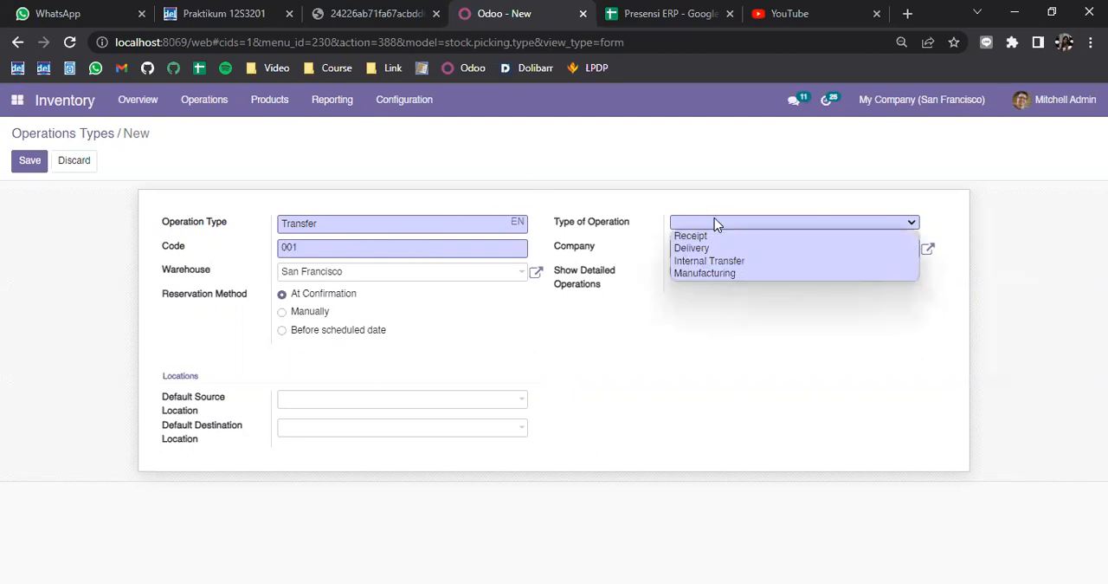
pyautogui.click(693, 261)
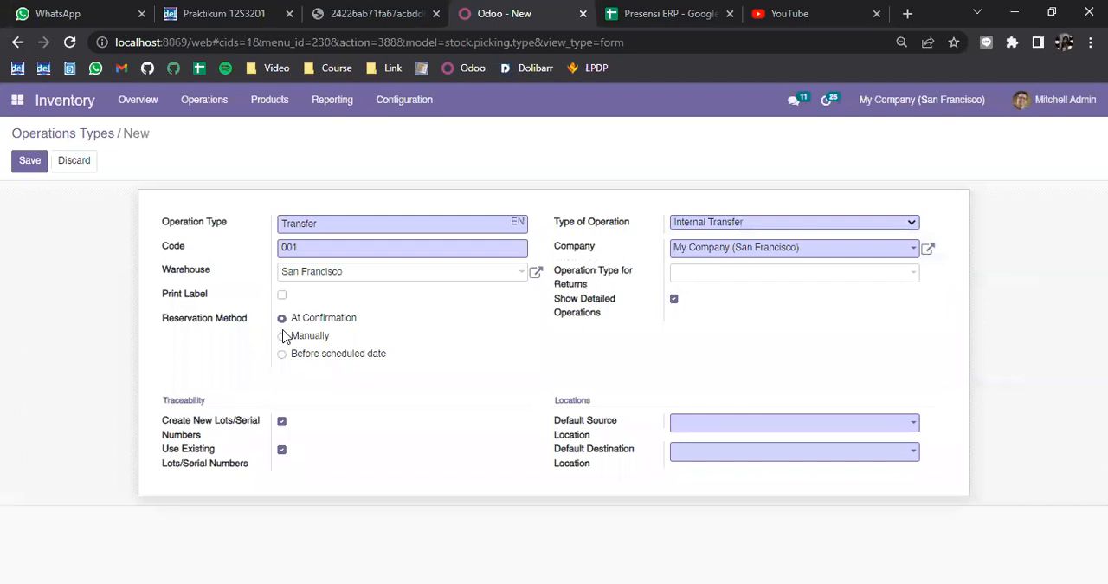
# Step: Assign 12S17001 Warehouse to the new operation type and try to save the record
pyautogui.click(345, 274)
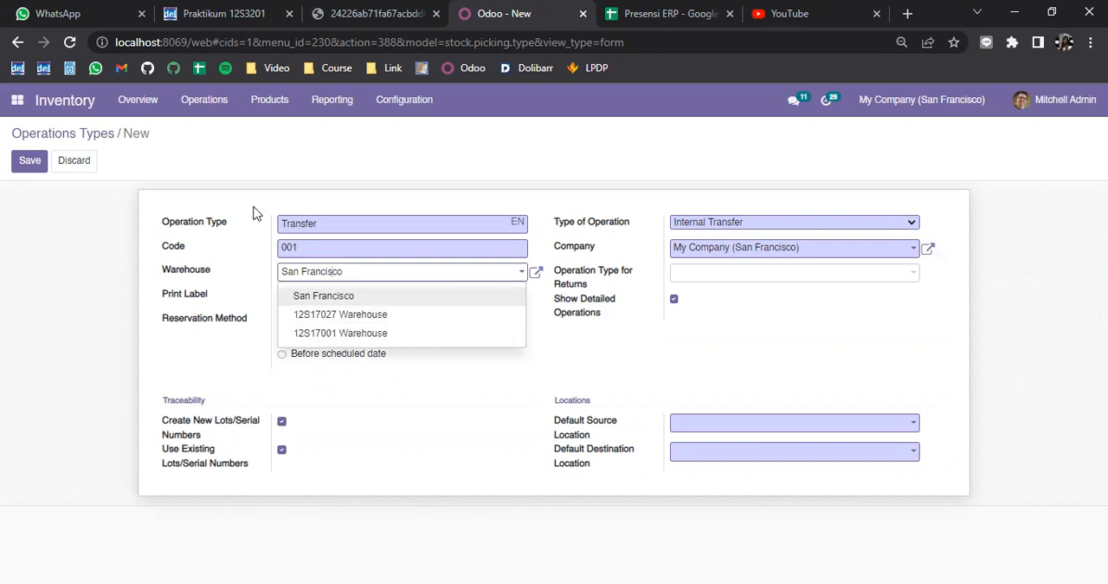
pyautogui.click(381, 336)
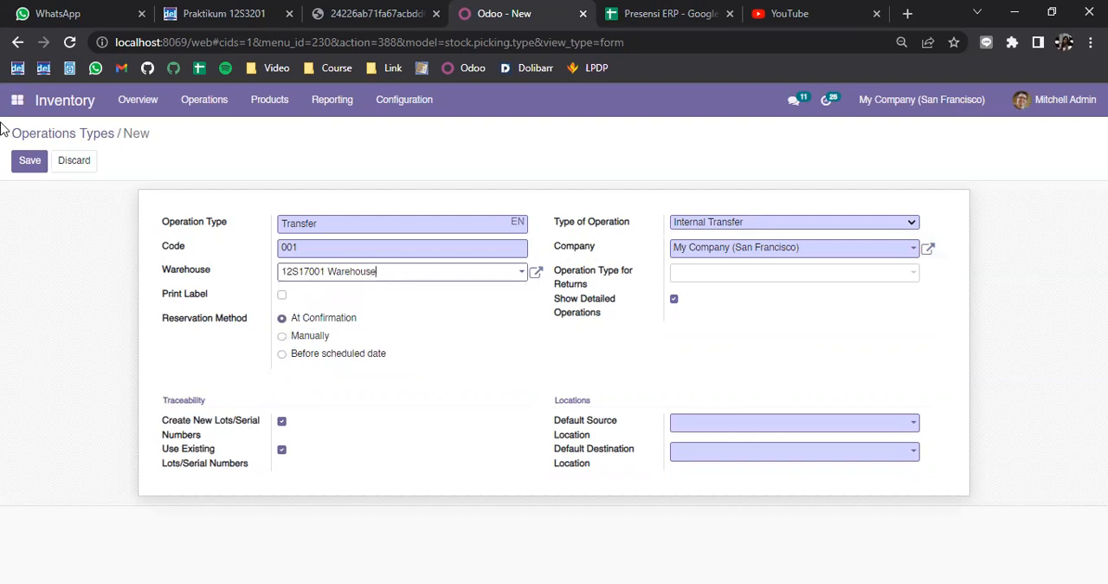
pyautogui.click(30, 161)
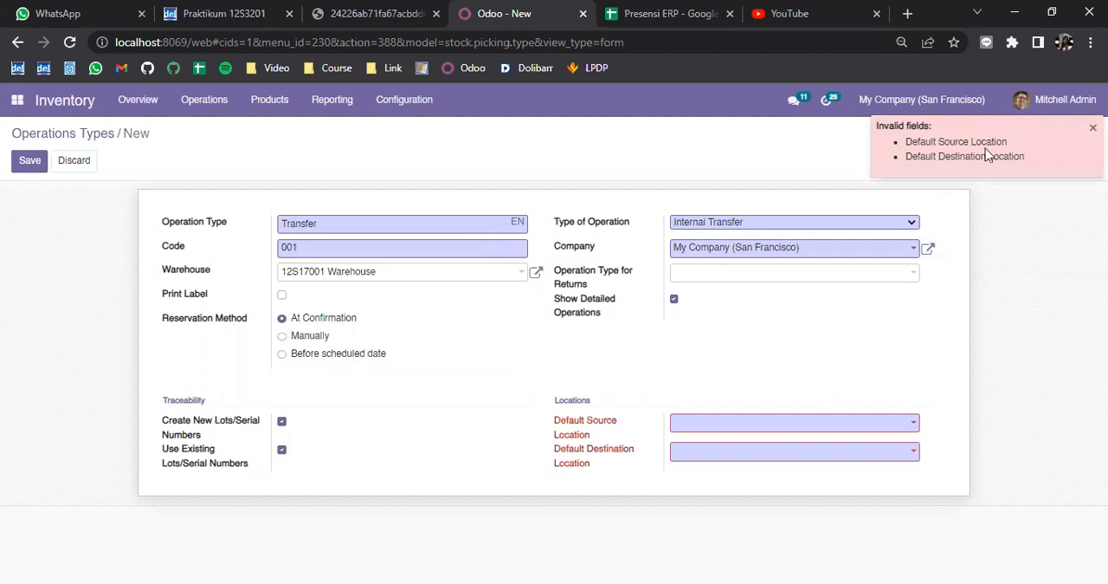
# Step: Set the default source location to 001W and the default destination location to 001W/Stock, and save the operation type
pyautogui.click(805, 428)
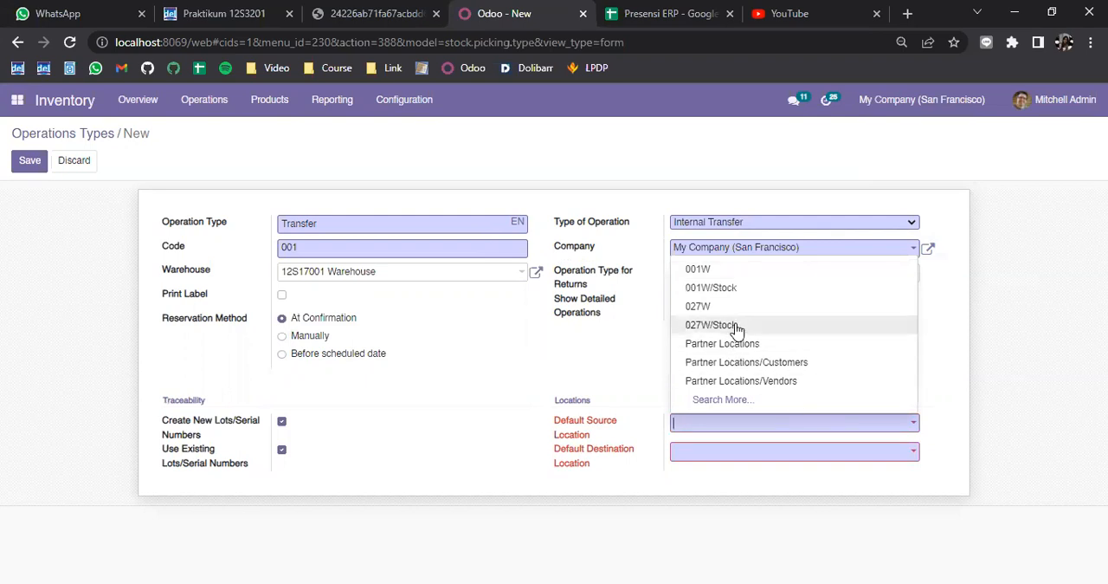
pyautogui.click(727, 272)
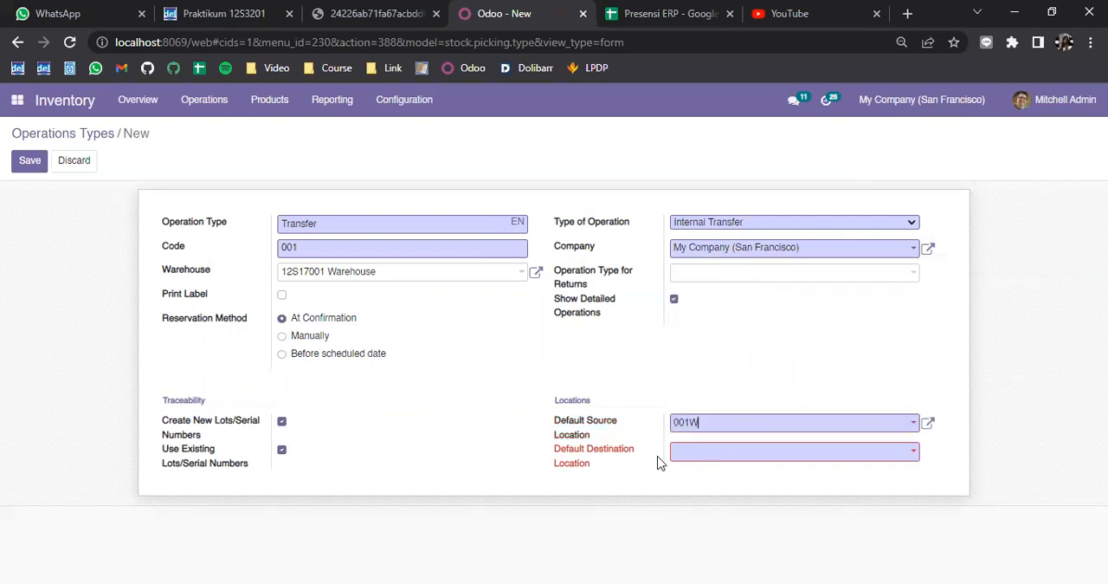
pyautogui.click(708, 460)
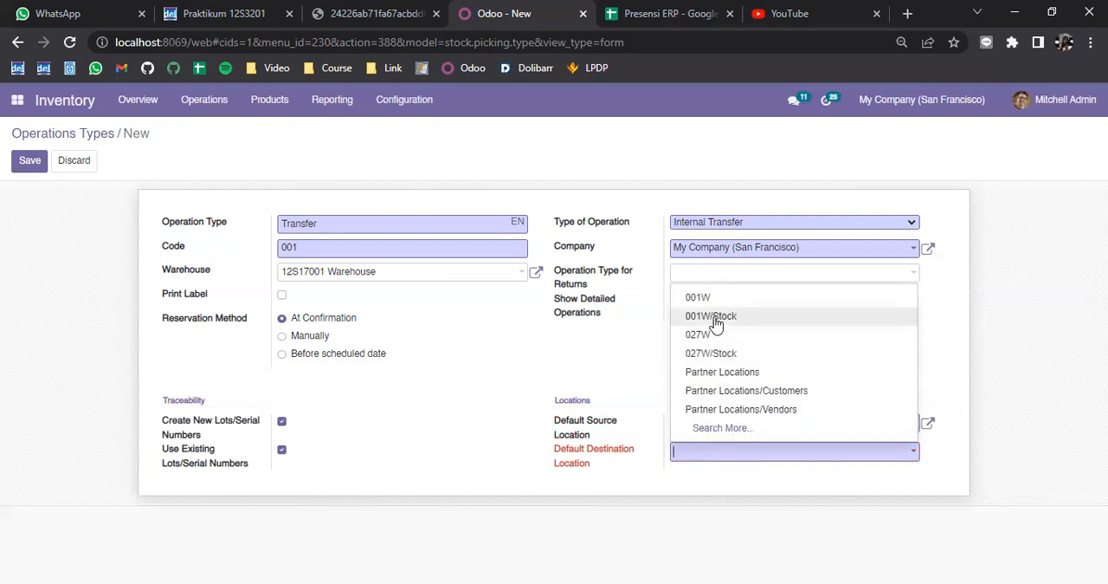
pyautogui.click(715, 322)
pyautogui.click(29, 160)
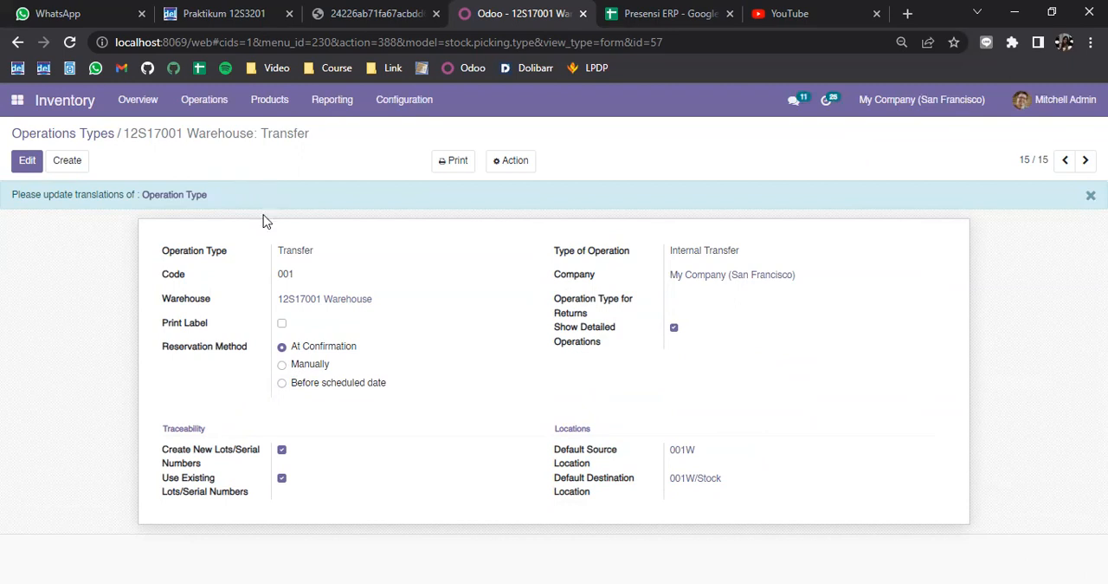
# Step: Edit the saved operation type to use 12S17001 Warehouse: Transfer as its operation type for returns, and save it
pyautogui.click(26, 164)
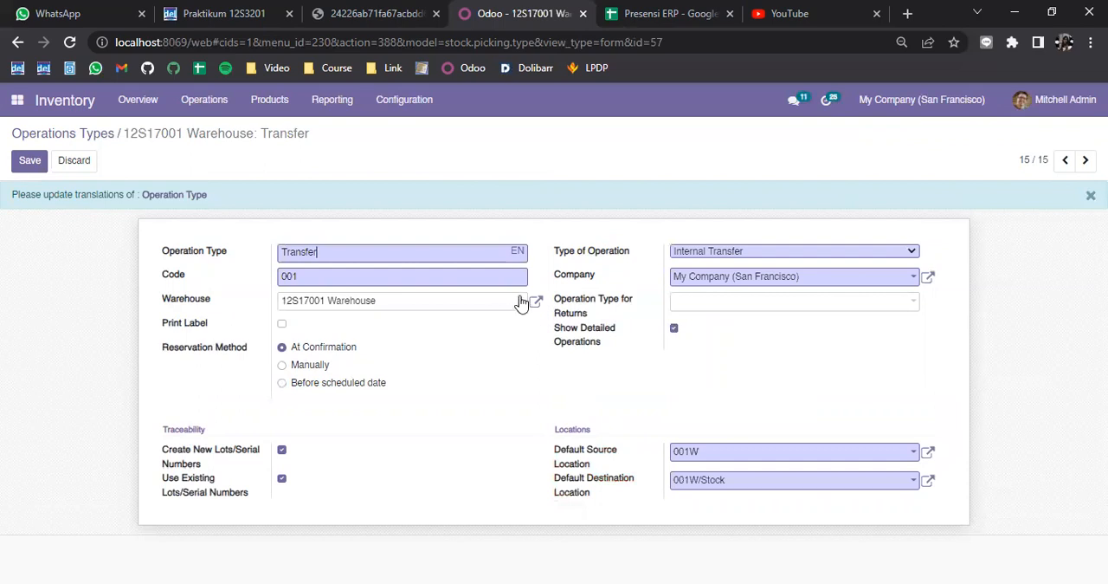
pyautogui.click(725, 310)
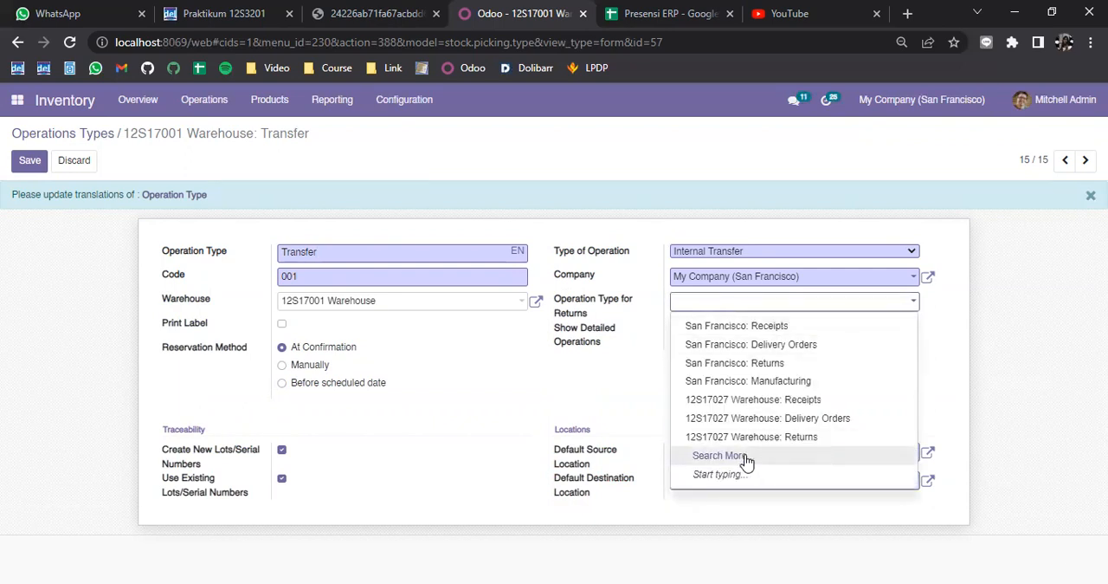
pyautogui.click(735, 461)
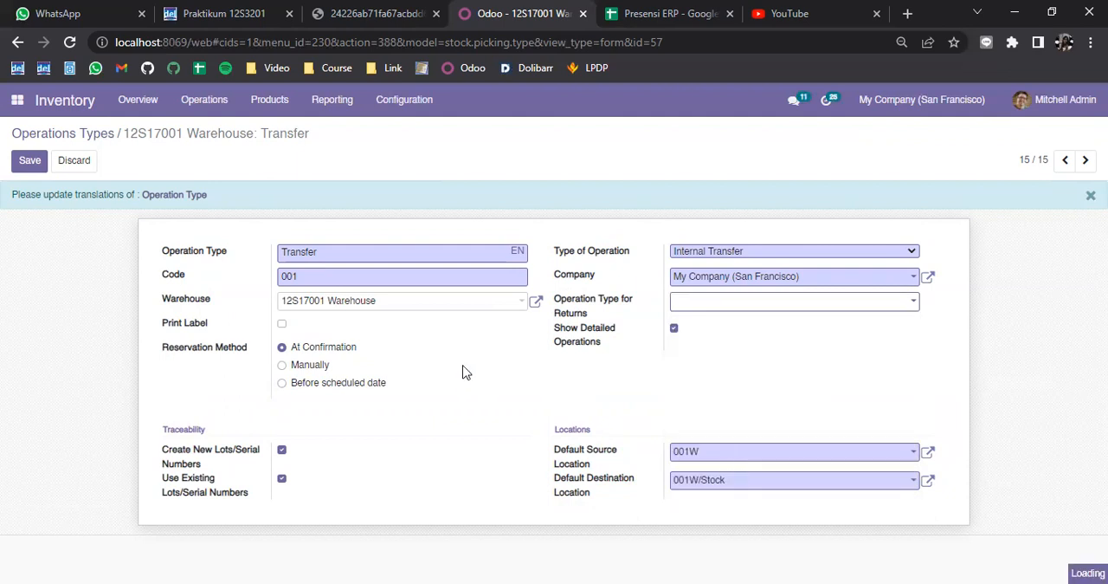
pyautogui.scroll(-1, 451, 372)
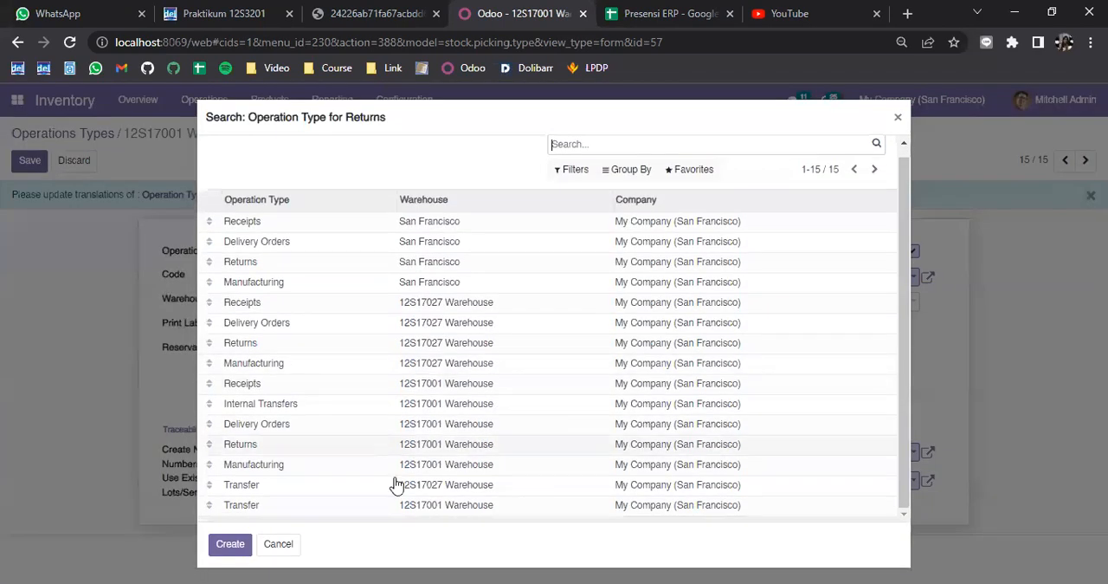
pyautogui.click(277, 510)
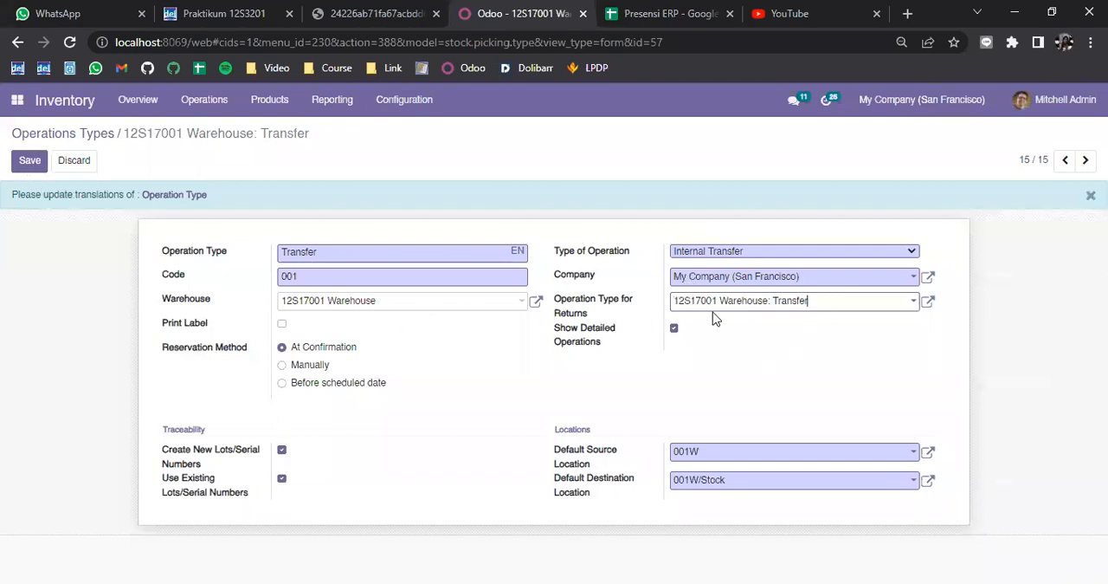
pyautogui.click(18, 164)
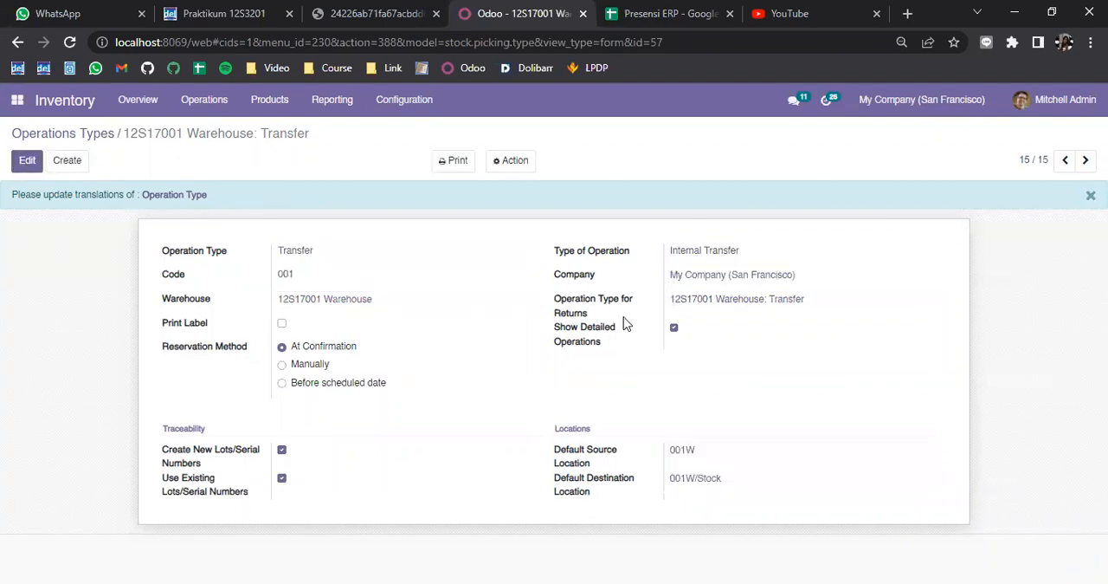
# Step: Review the English and Indonesian translations of the operation type name and save them as Transfer
pyautogui.click(184, 199)
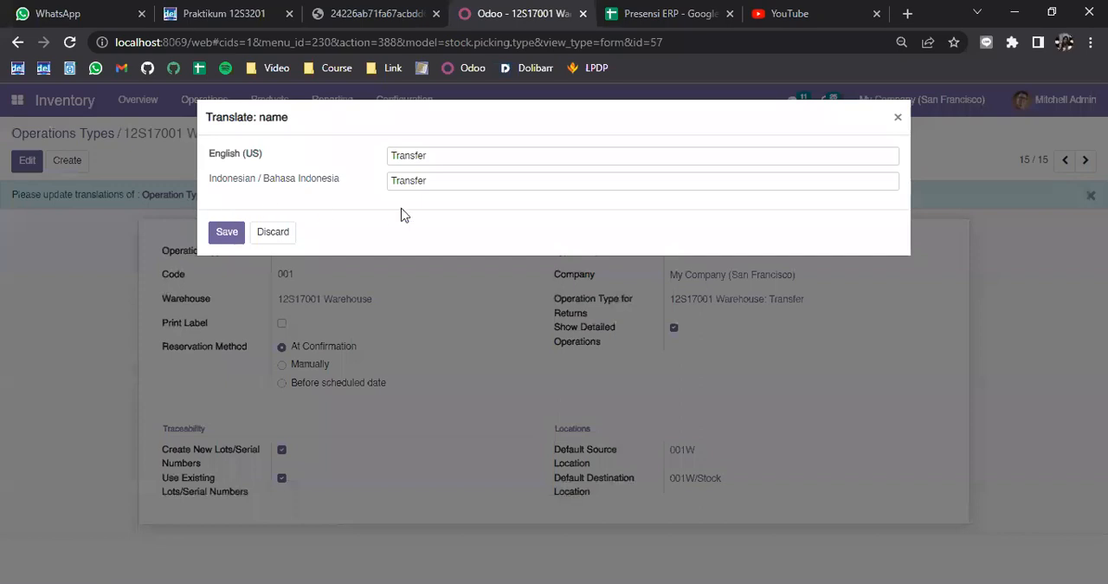
pyautogui.click(226, 234)
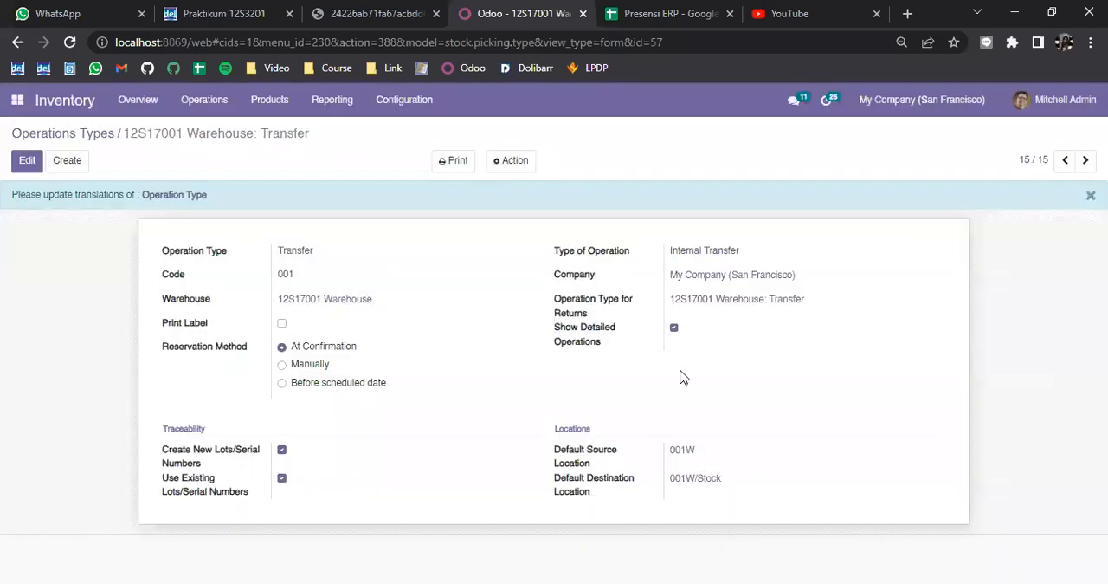
pyautogui.click(167, 197)
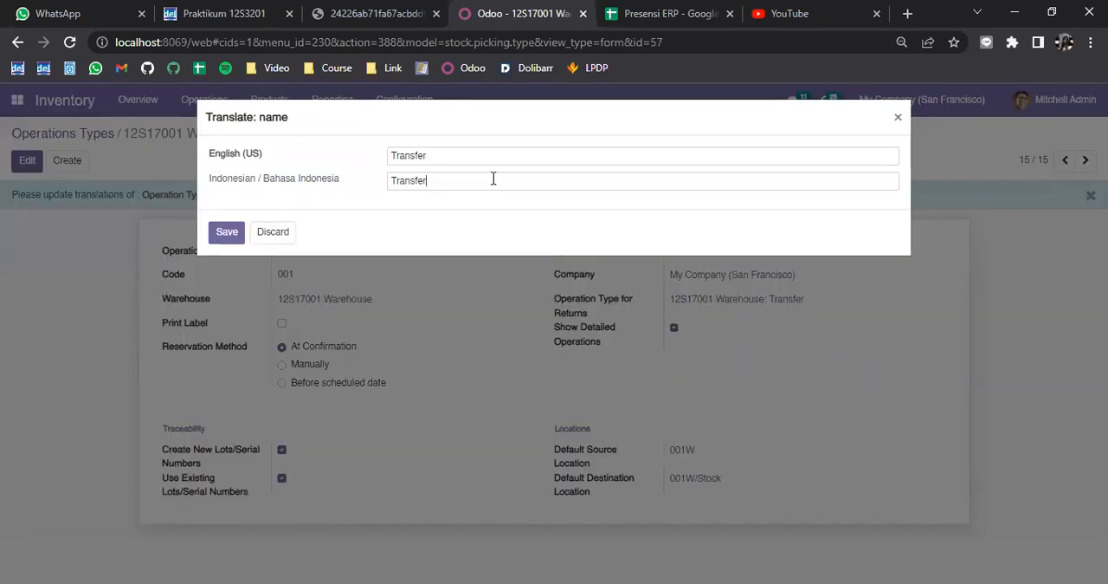
pyautogui.click(227, 232)
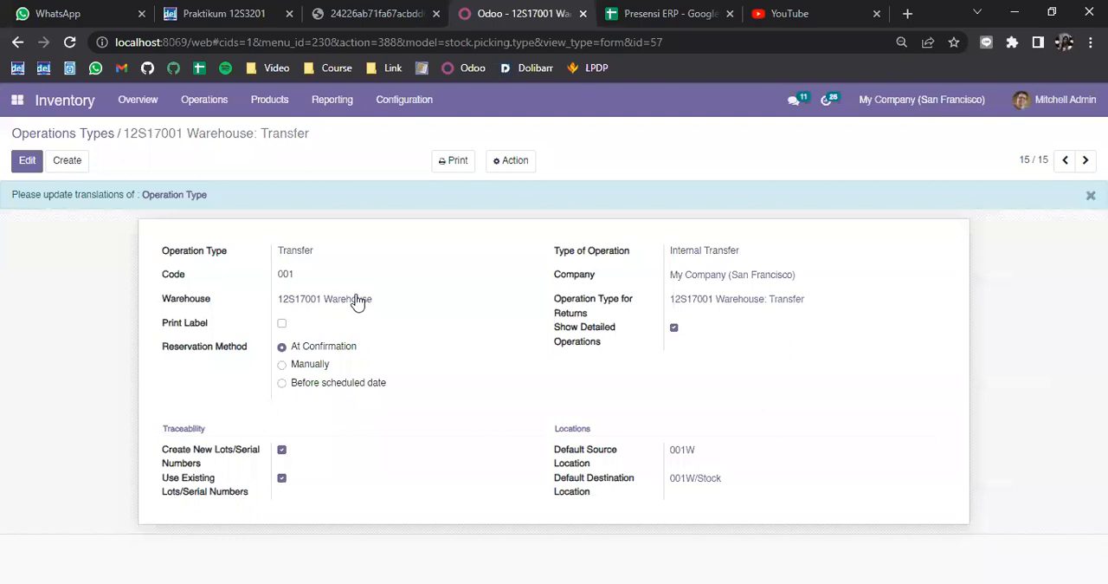
# Step: Check the new entry in the Operations Types list and read the Latihan 3 Stock Transfer instructions in the assignment PDF
pyautogui.click(87, 135)
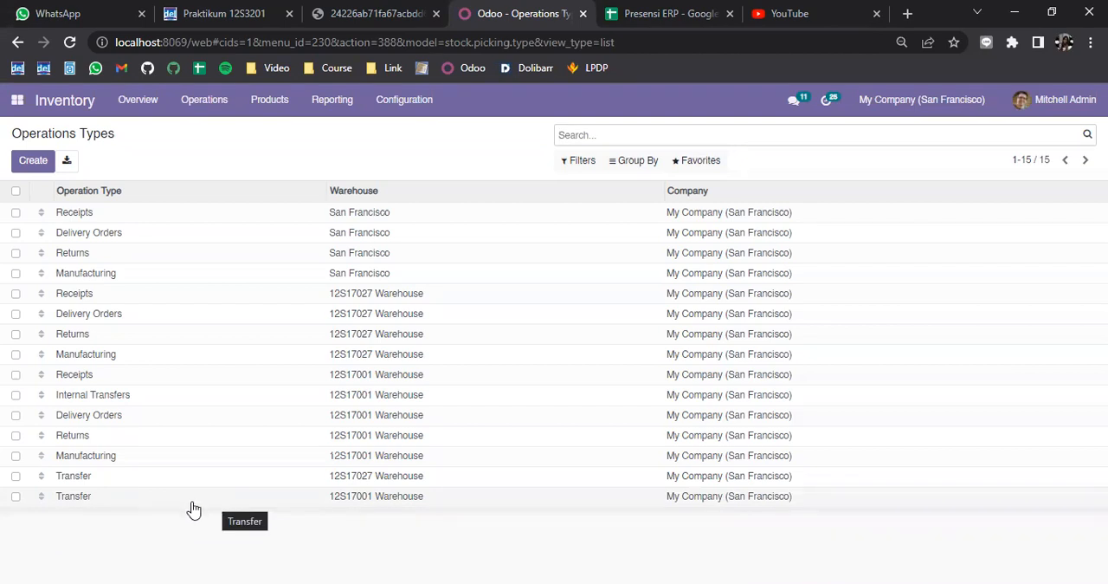
pyautogui.click(396, 13)
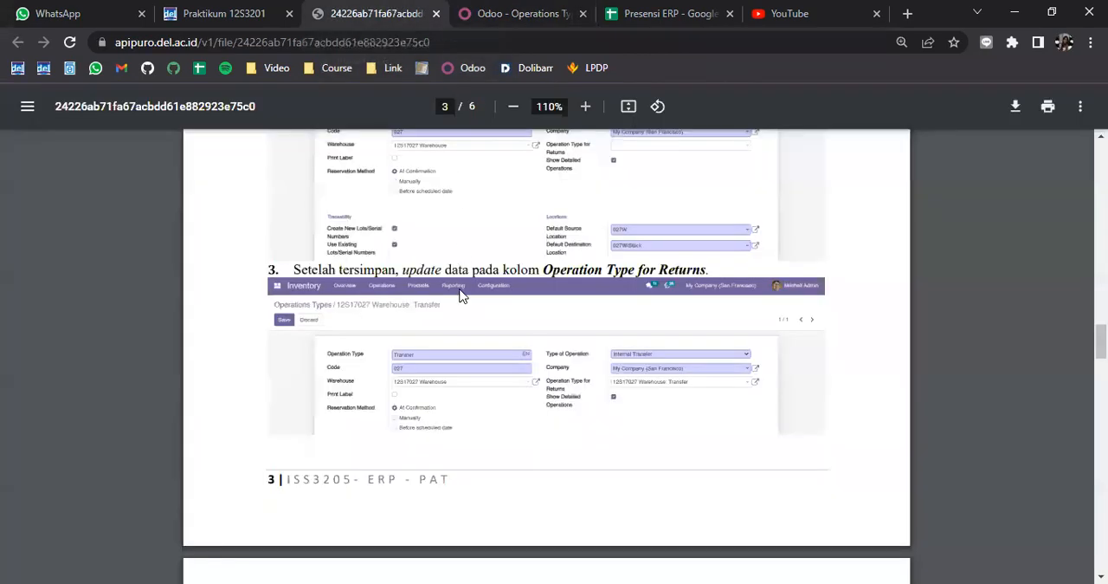
pyautogui.scroll(-5, 460, 295)
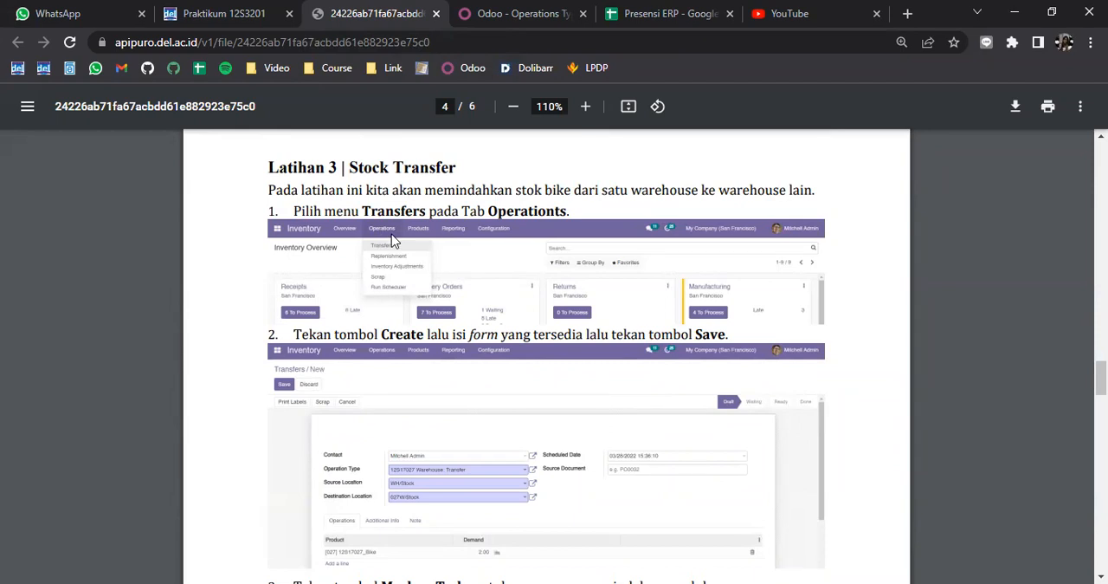
# Step: Return to Odoo, open the Transfers list and look through the existing transfers
pyautogui.click(524, 10)
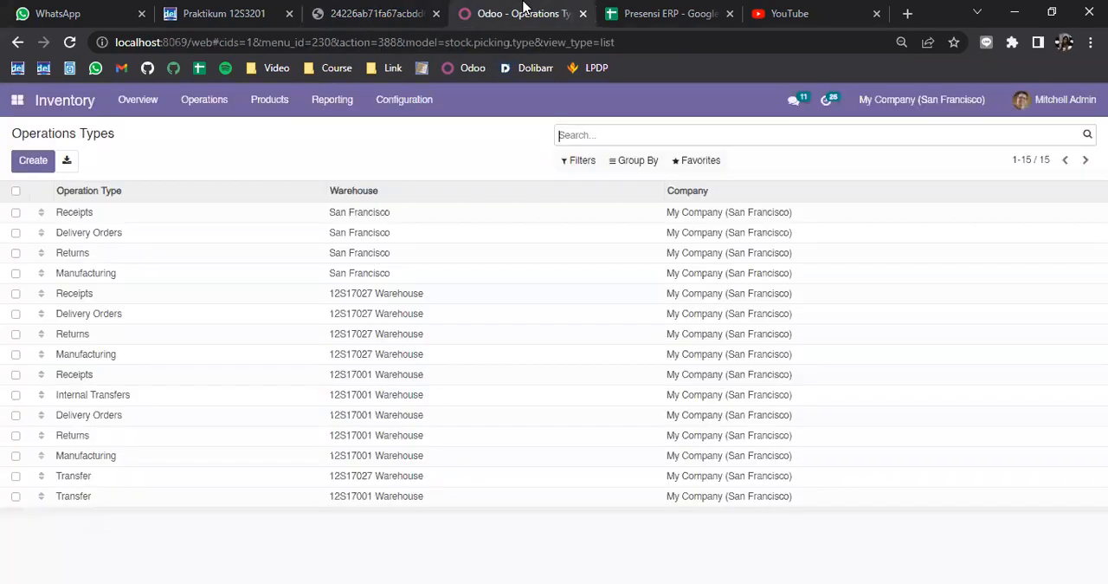
pyautogui.click(212, 102)
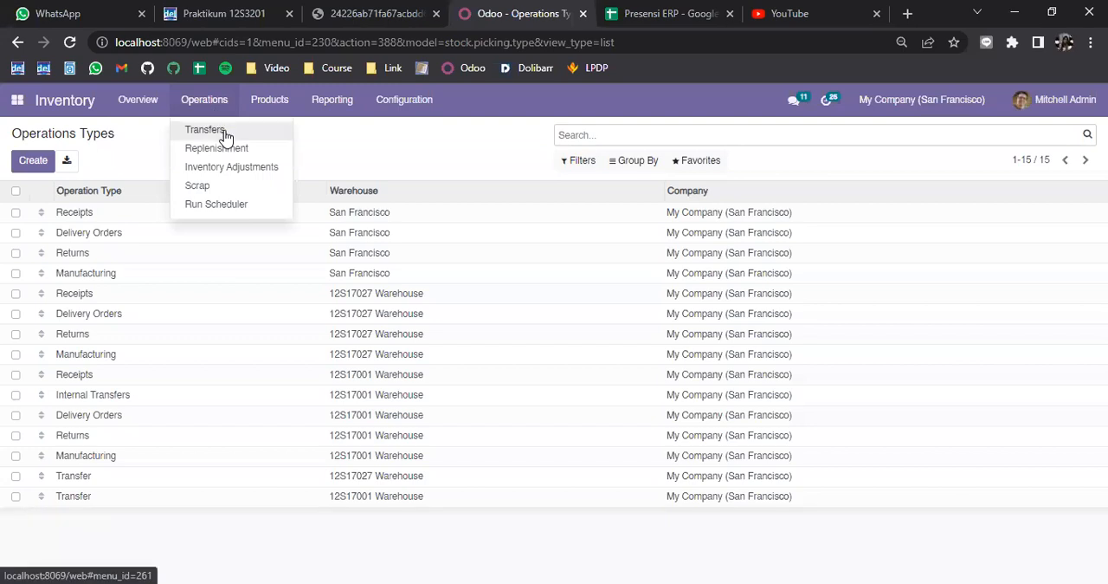
pyautogui.click(208, 130)
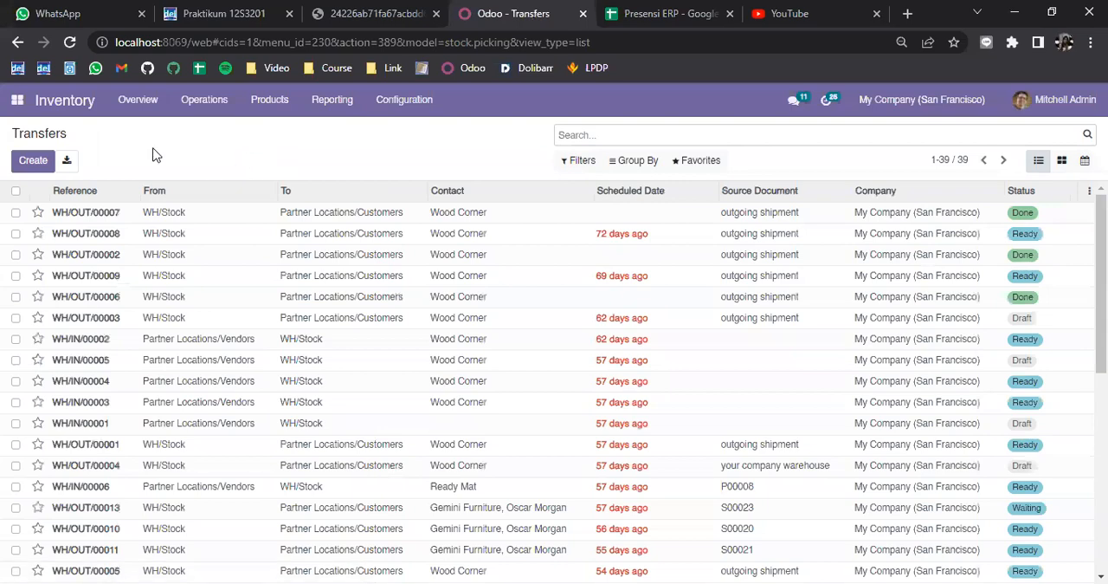
pyautogui.scroll(-4, 247, 292)
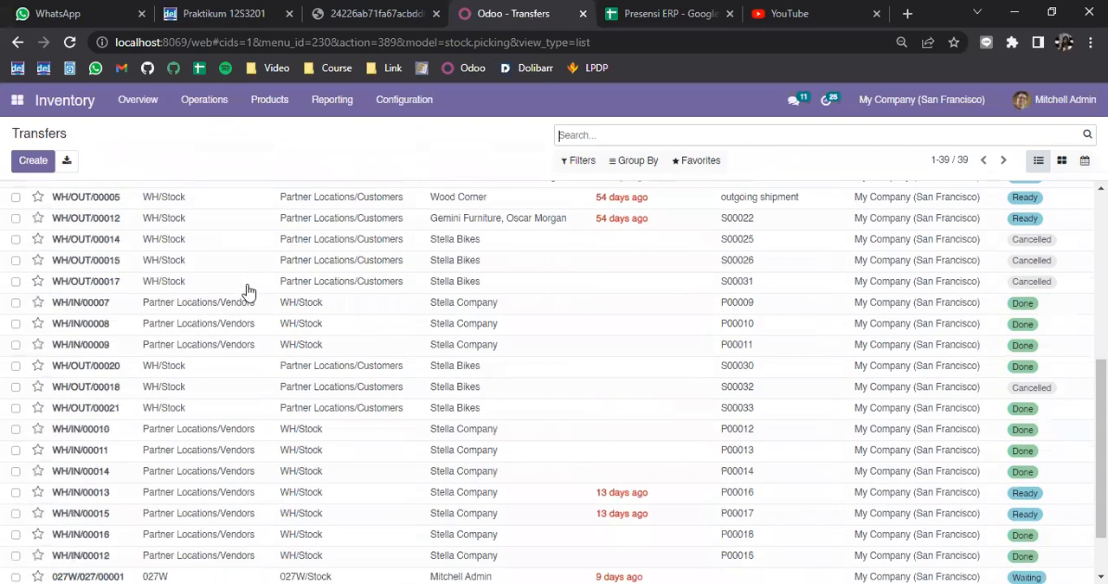
pyautogui.scroll(-2, 540, 329)
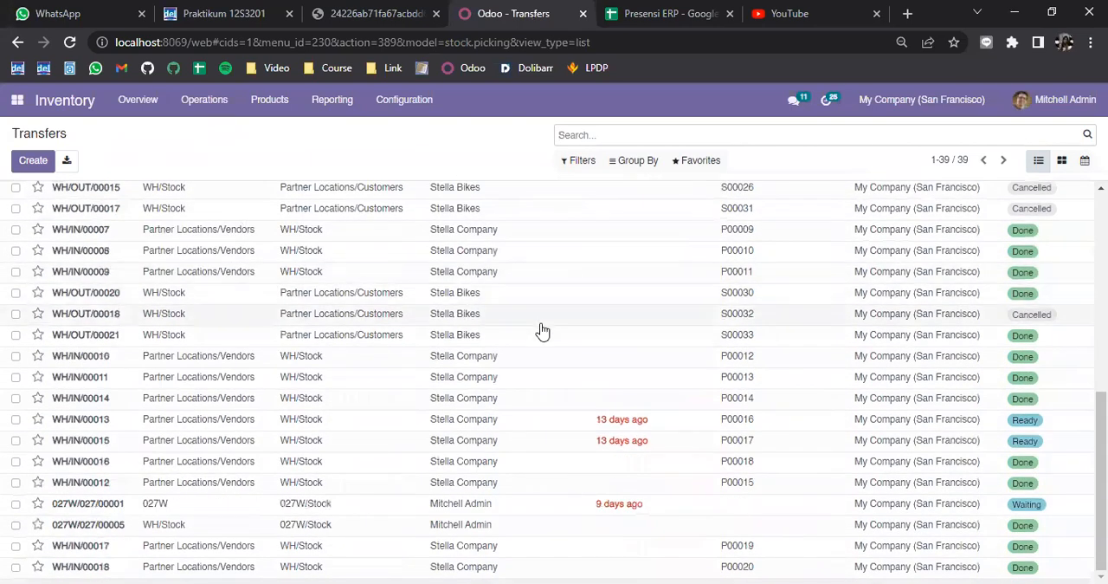
# Step: Examine the source, destination, contact and status of the existing entries in the Transfers list
pyautogui.scroll(5, 680, 353)
pyautogui.scroll(-4, 368, 278)
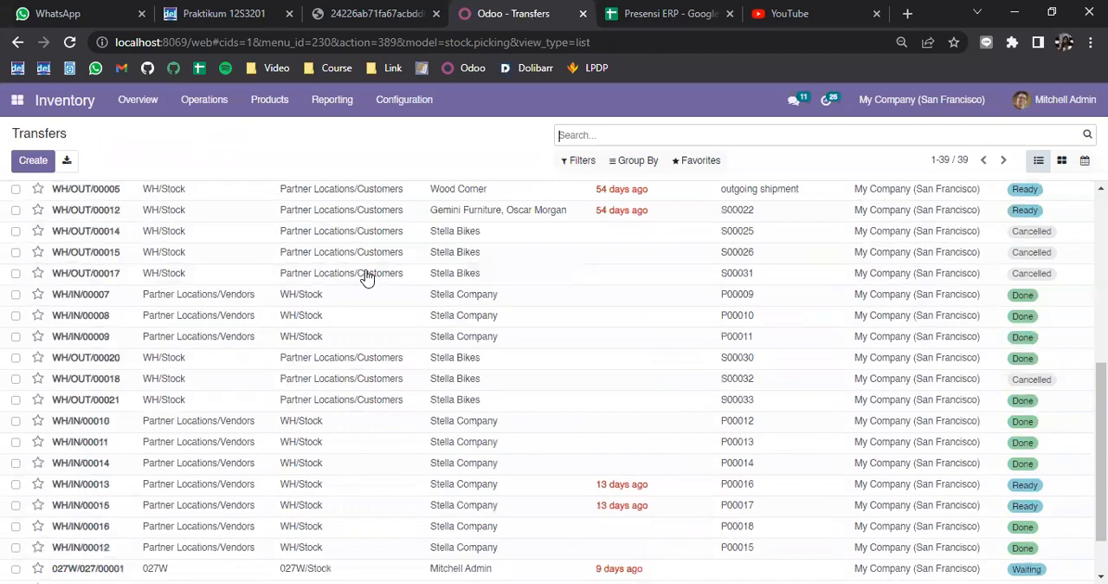
pyautogui.scroll(5, 320, 274)
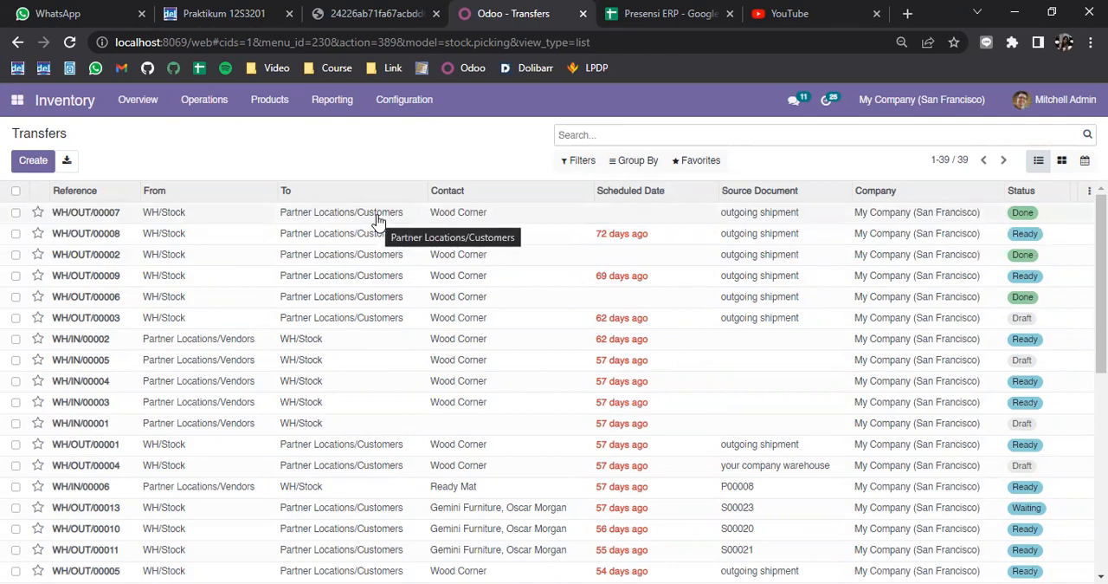
pyautogui.scroll(-5, 381, 227)
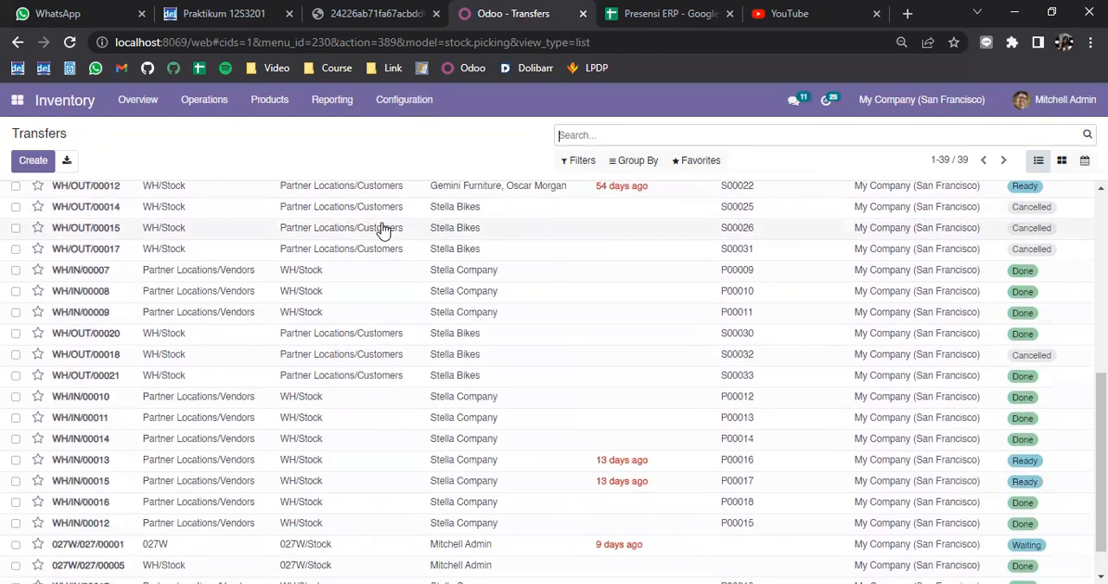
pyautogui.scroll(-1, 383, 229)
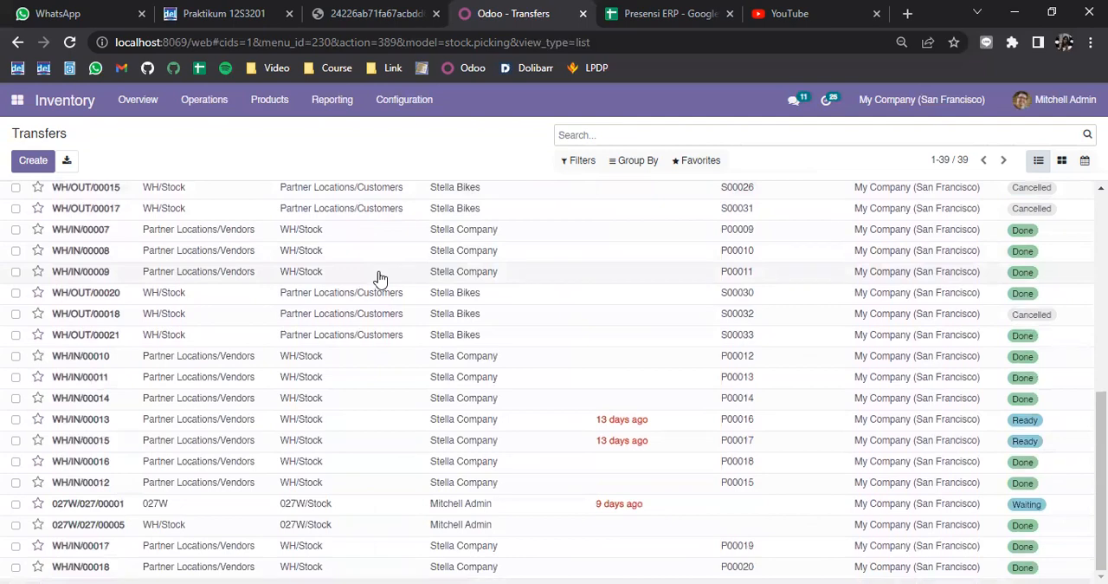
pyautogui.scroll(6, 381, 279)
pyautogui.scroll(-5, 381, 279)
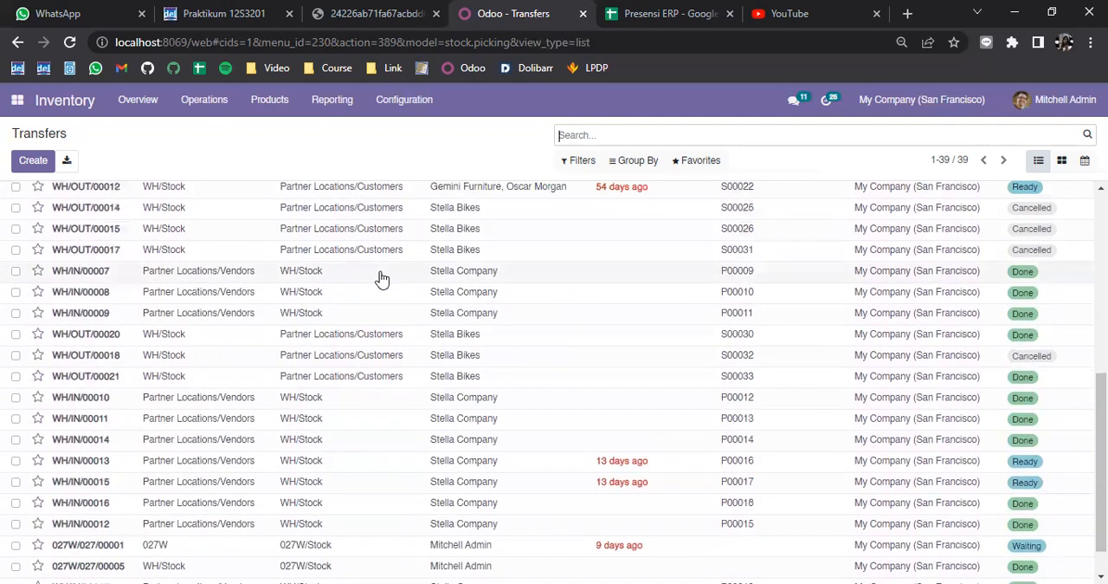
pyautogui.scroll(-1, 383, 278)
pyautogui.scroll(6, 381, 277)
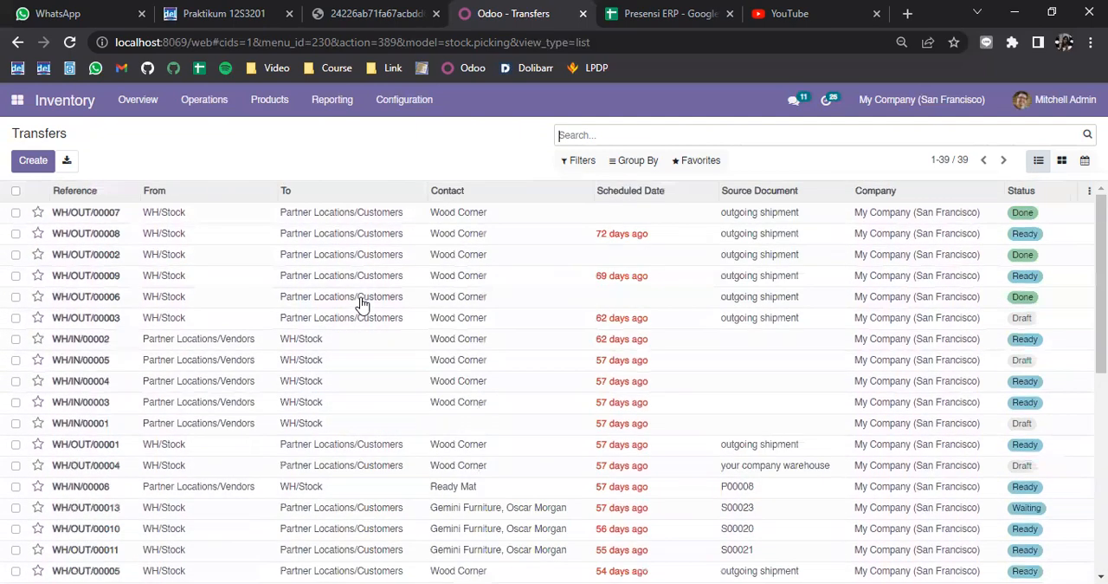
pyautogui.scroll(-4, 240, 289)
pyautogui.scroll(4, 240, 288)
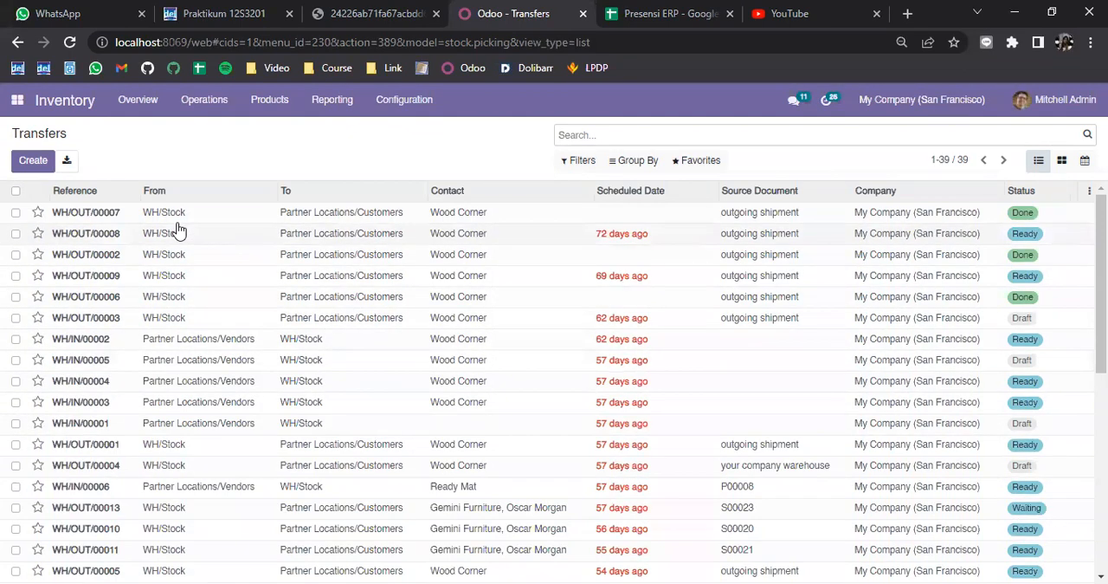
# Step: Start a new transfer and choose 12S17027_Inventory as its contact
pyautogui.click(24, 168)
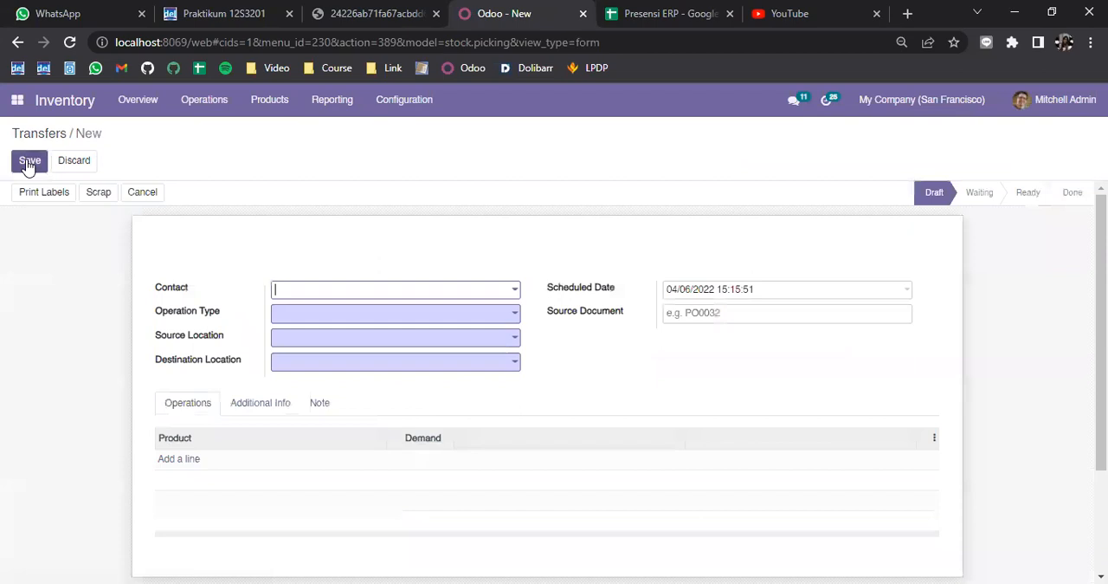
pyautogui.click(342, 296)
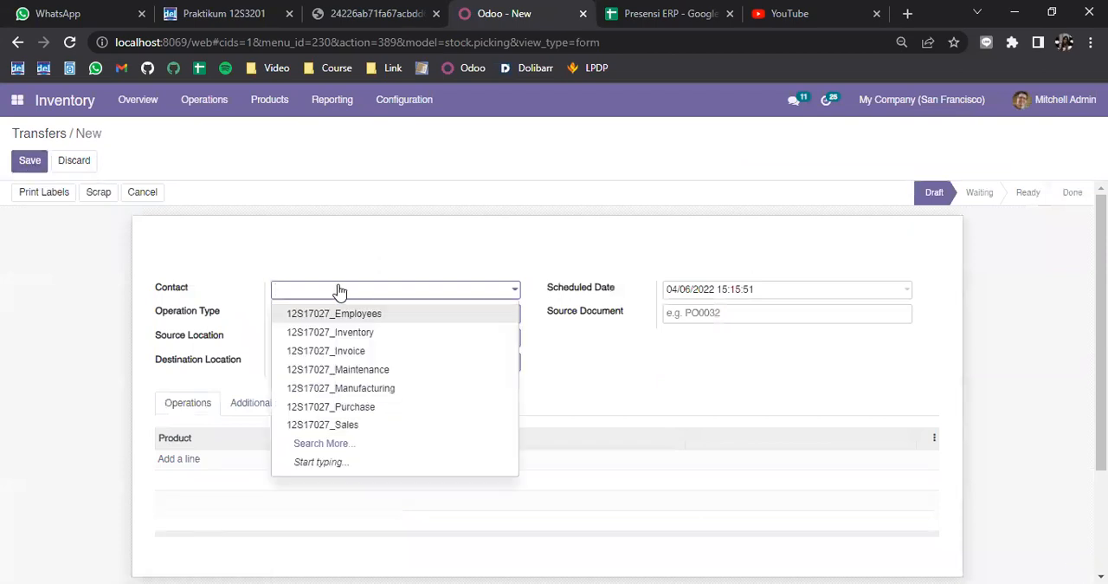
pyautogui.scroll(-1, 250, 280)
pyautogui.click(309, 213)
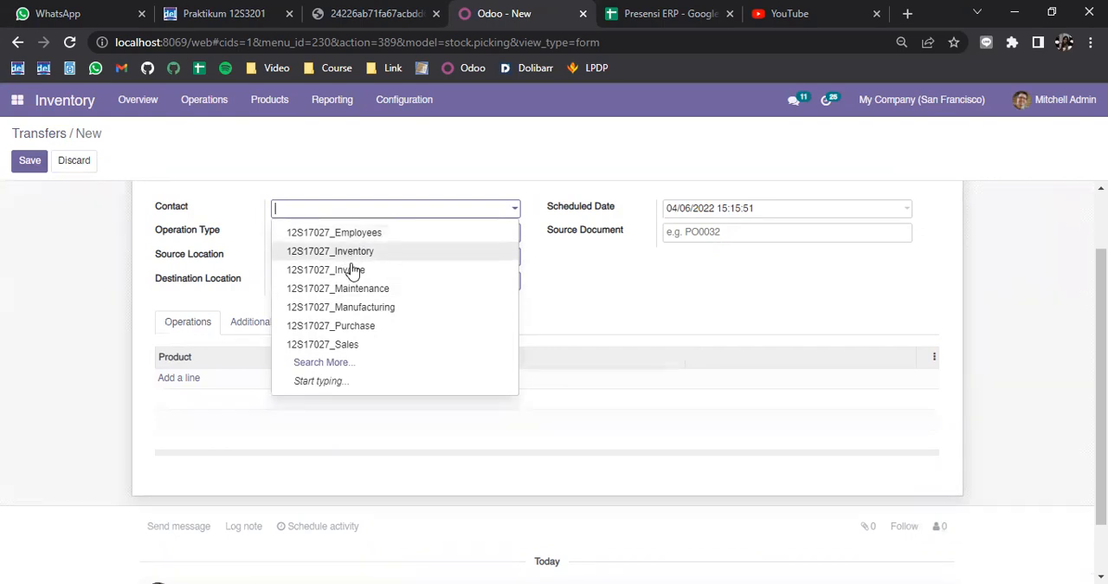
pyautogui.scroll(2, 241, 266)
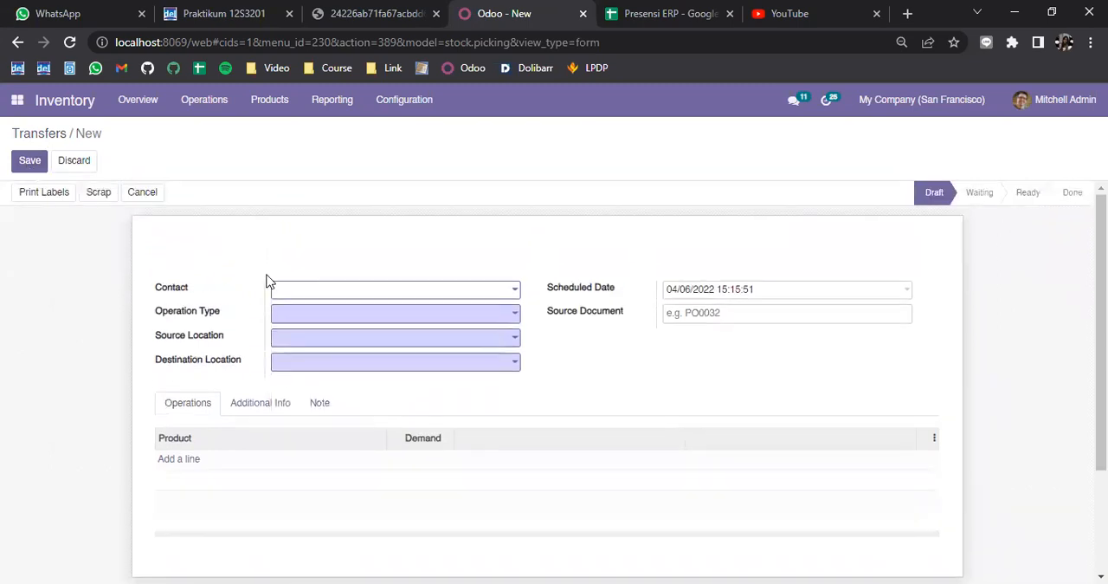
pyautogui.click(307, 292)
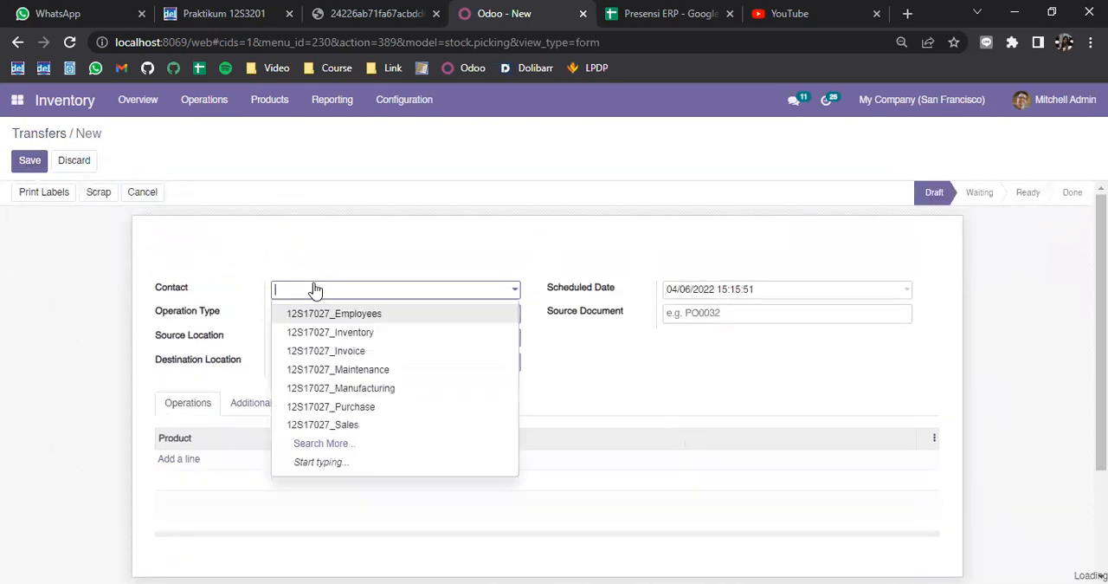
pyautogui.click(371, 337)
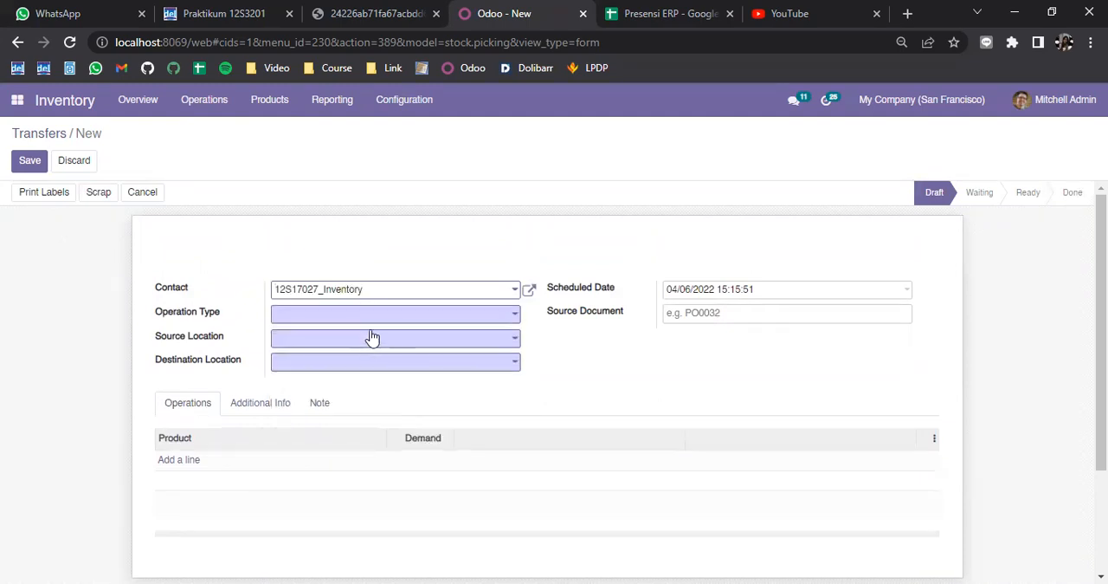
# Step: Set the transfer's operation type to Transfer of 12S17001 Warehouse, chosen from the full list of operation types
pyautogui.click(371, 320)
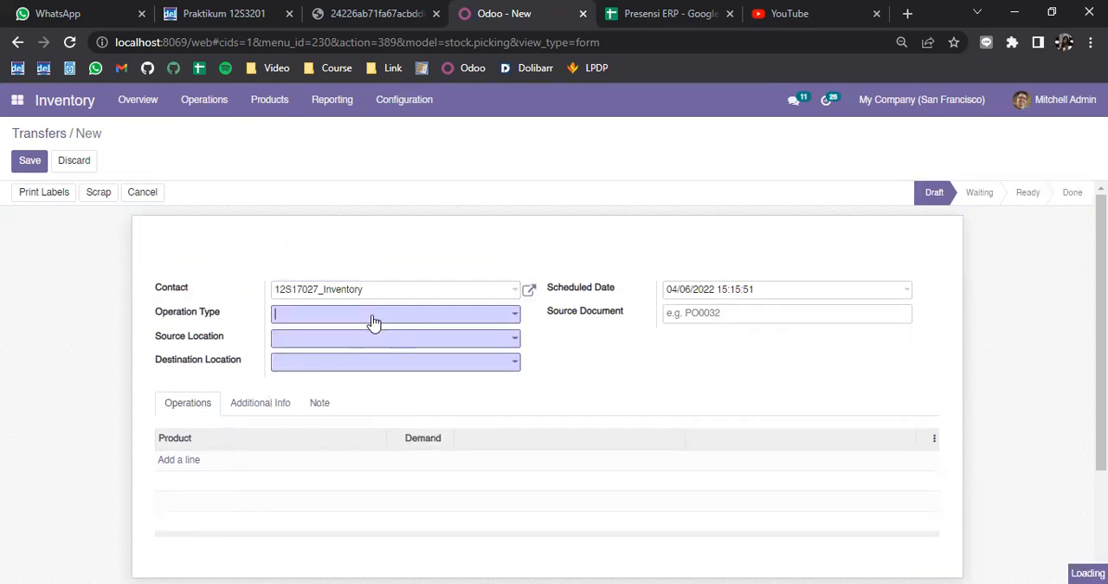
pyautogui.click(336, 467)
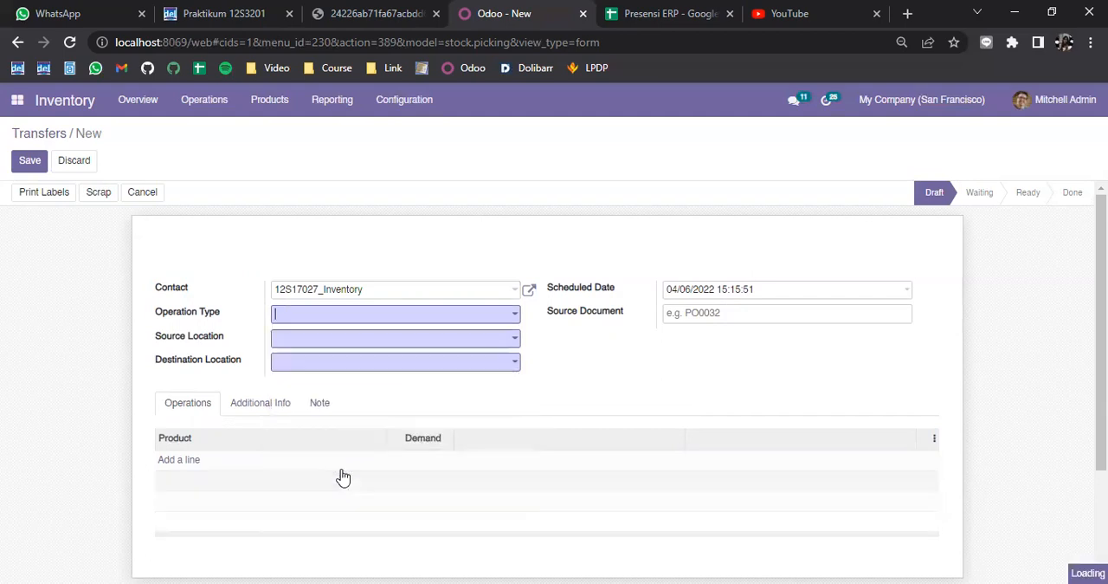
pyautogui.scroll(-1, 407, 445)
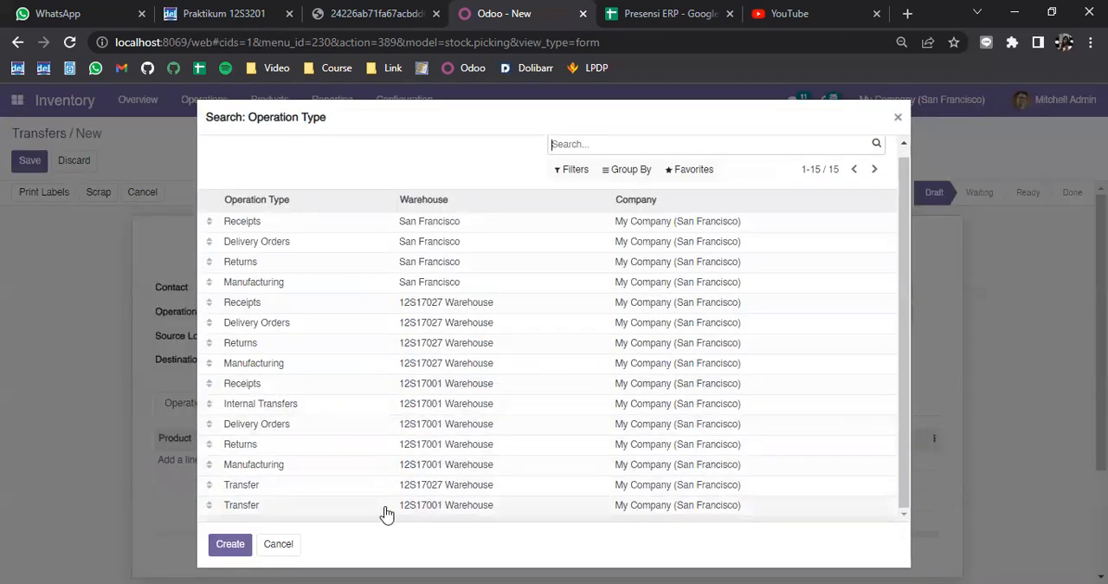
pyautogui.click(335, 509)
pyautogui.scroll(-1, 404, 493)
pyautogui.scroll(-1, 554, 387)
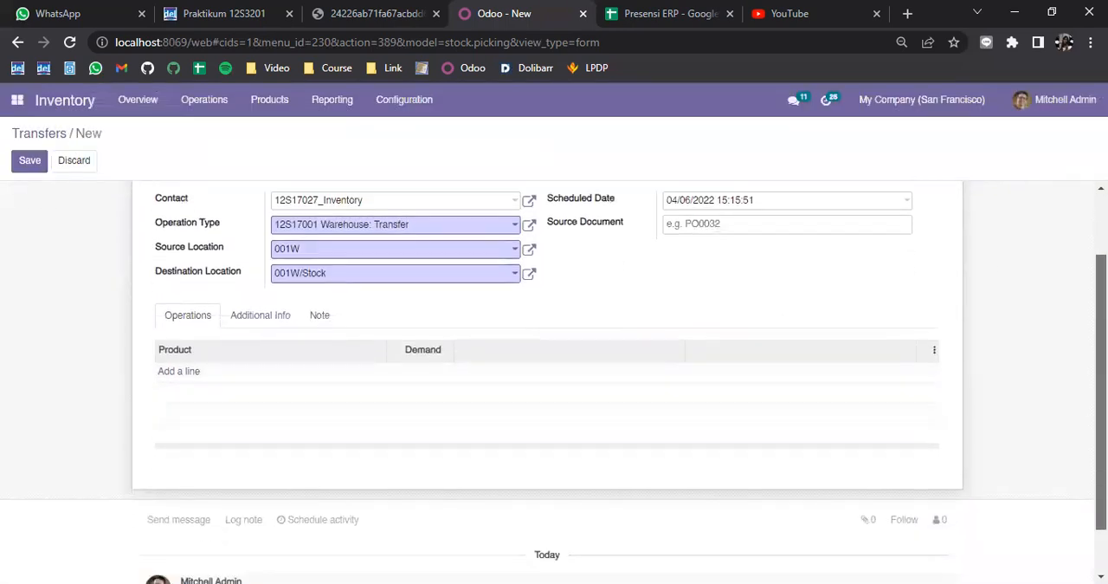
pyautogui.moveTo(1102, 392); pyautogui.dragTo(1103, 332)
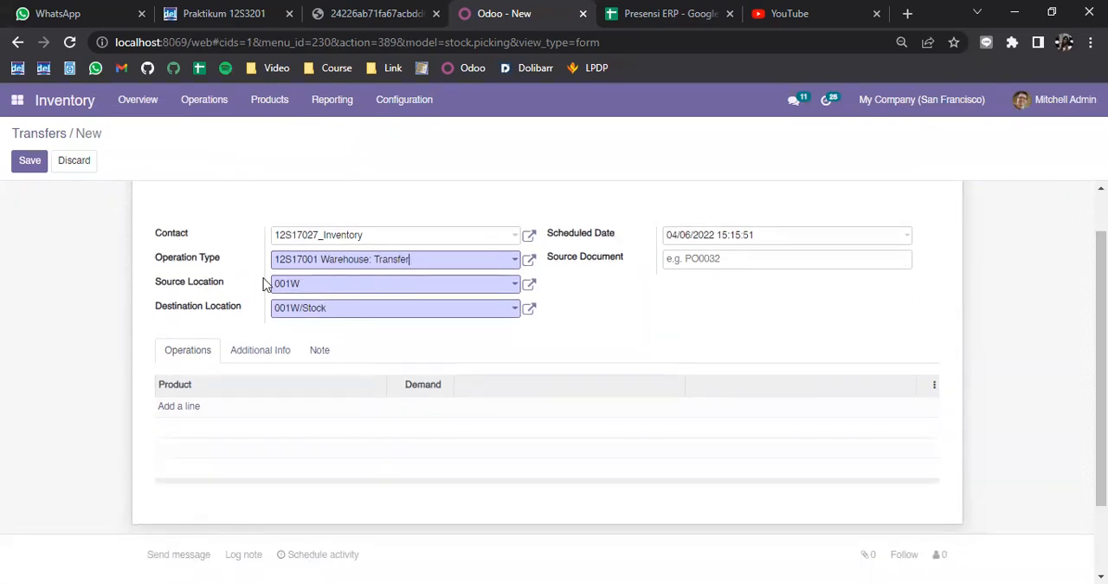
# Step: Add [027] 12S17027_Bike as a product line of the transfer and review the choices for its source location
pyautogui.click(329, 291)
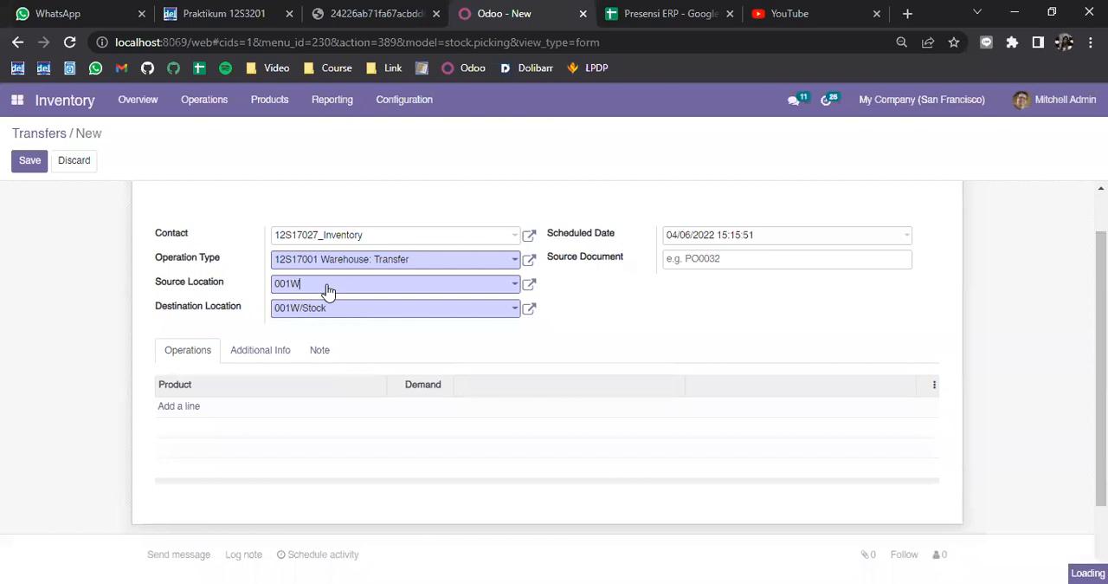
pyautogui.click(686, 323)
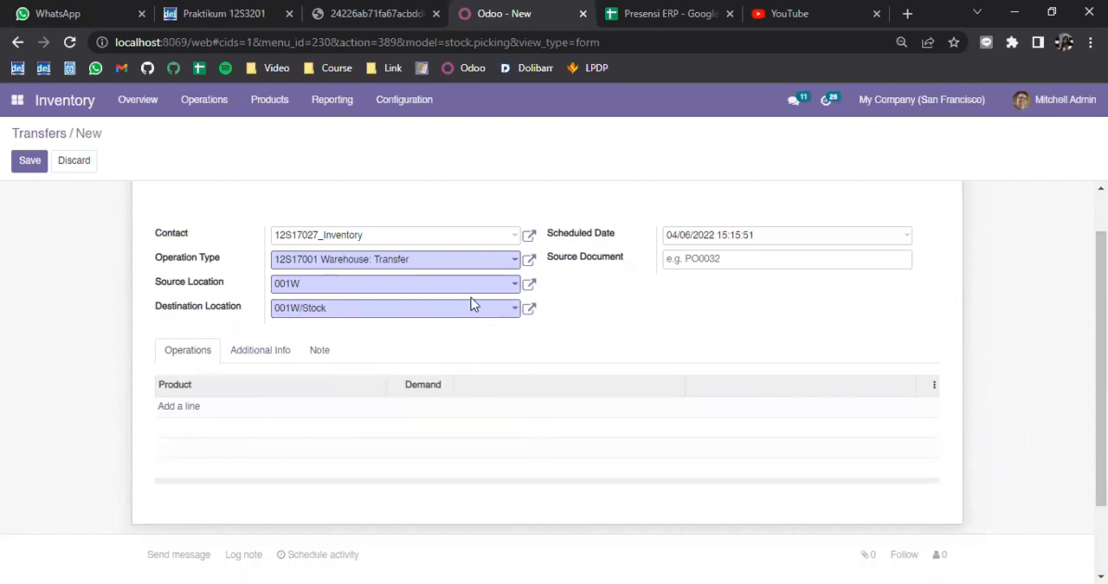
pyautogui.click(178, 408)
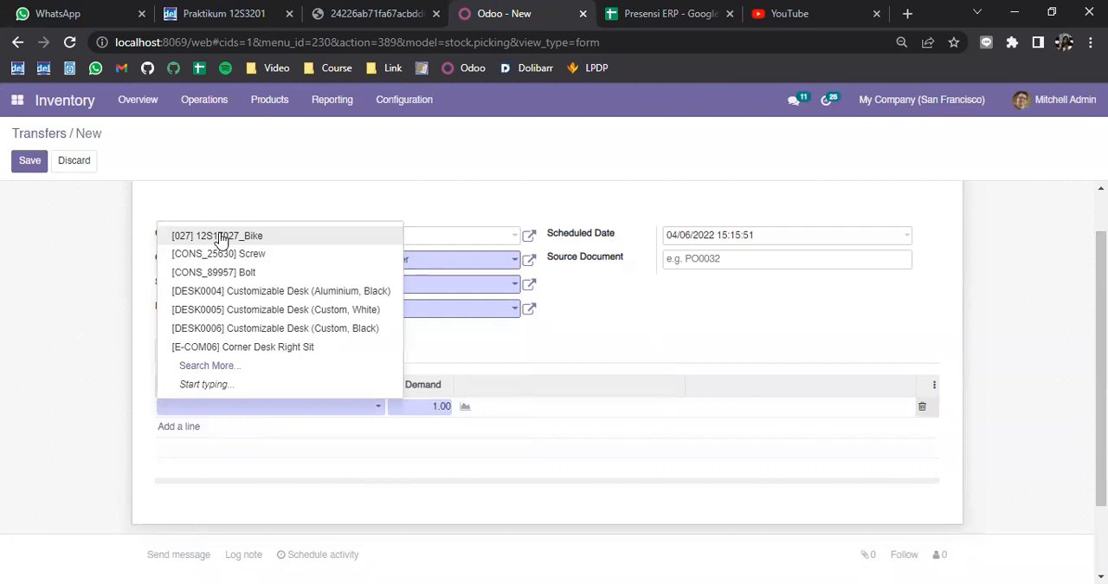
pyautogui.click(221, 237)
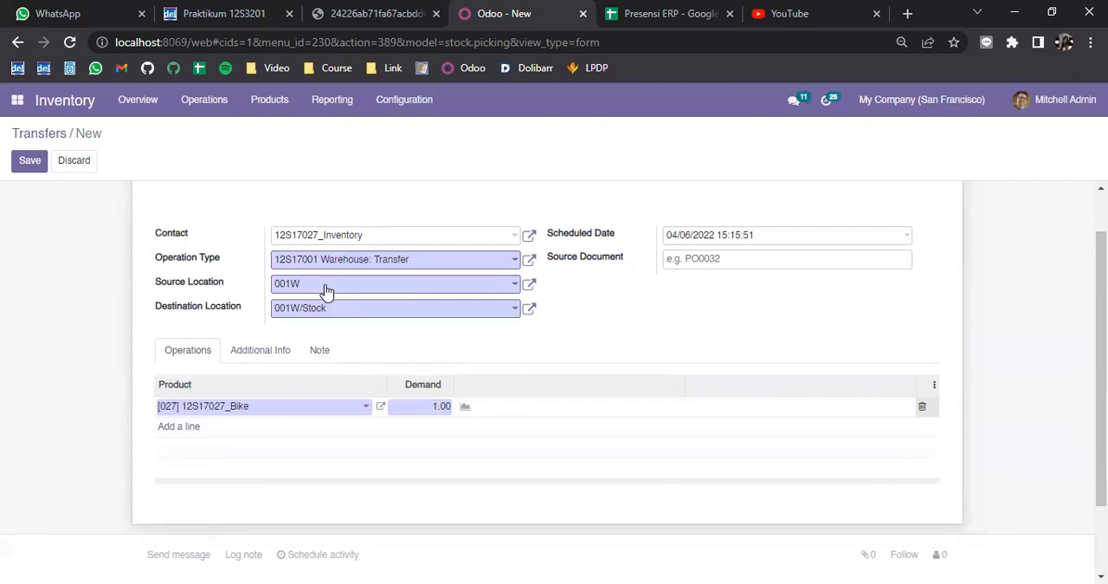
pyautogui.click(293, 286)
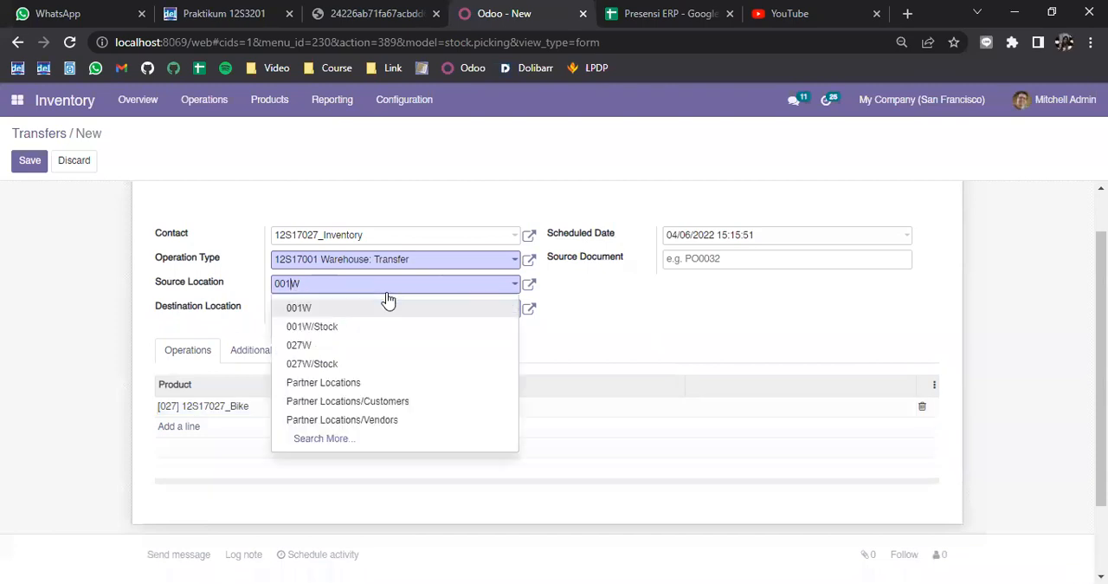
pyautogui.click(661, 344)
pyautogui.click(462, 314)
pyautogui.click(572, 311)
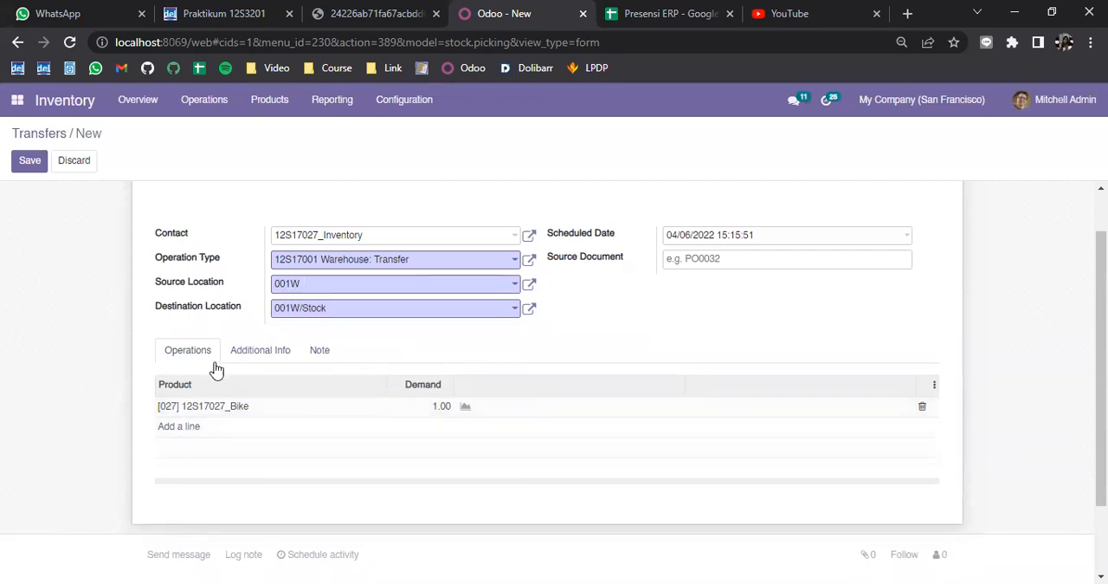
# Step: Discard the unsaved transfer and go back to the Transfers list
pyautogui.scroll(1, 294, 364)
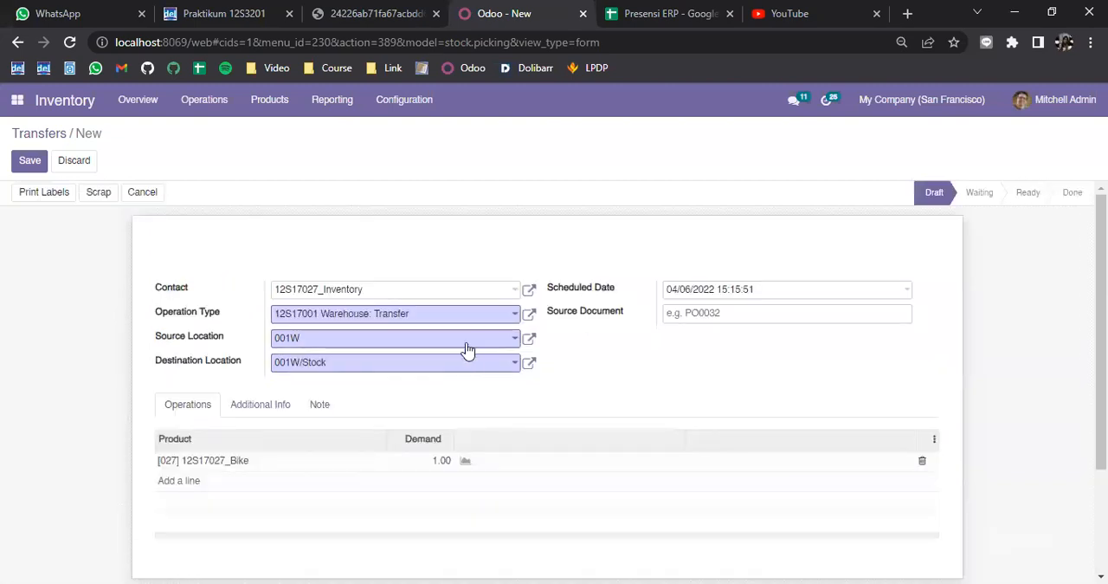
pyautogui.rightClick(260, 92)
pyautogui.click(245, 178)
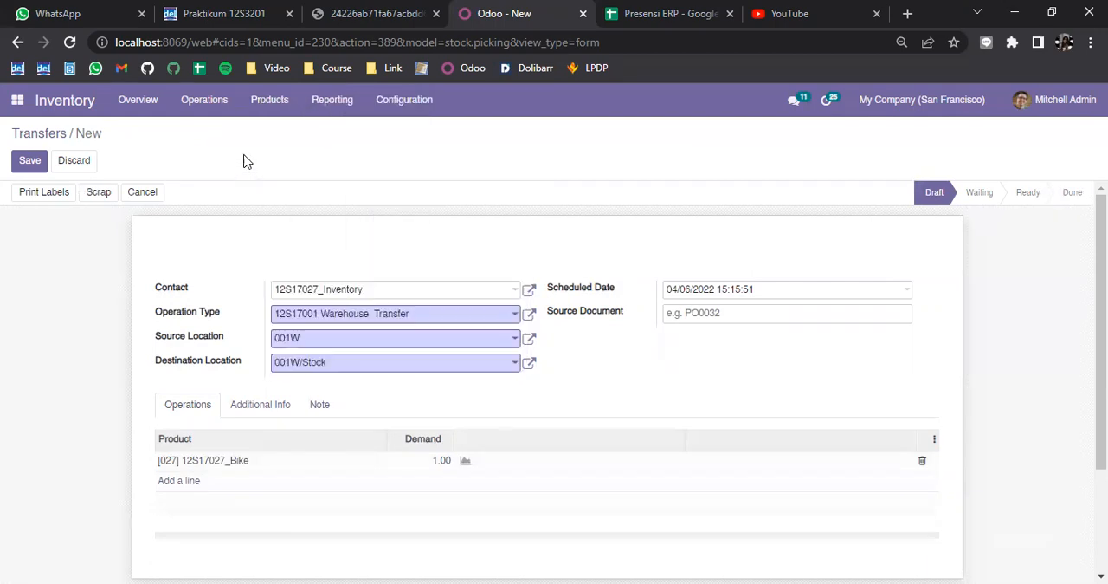
pyautogui.click(258, 102)
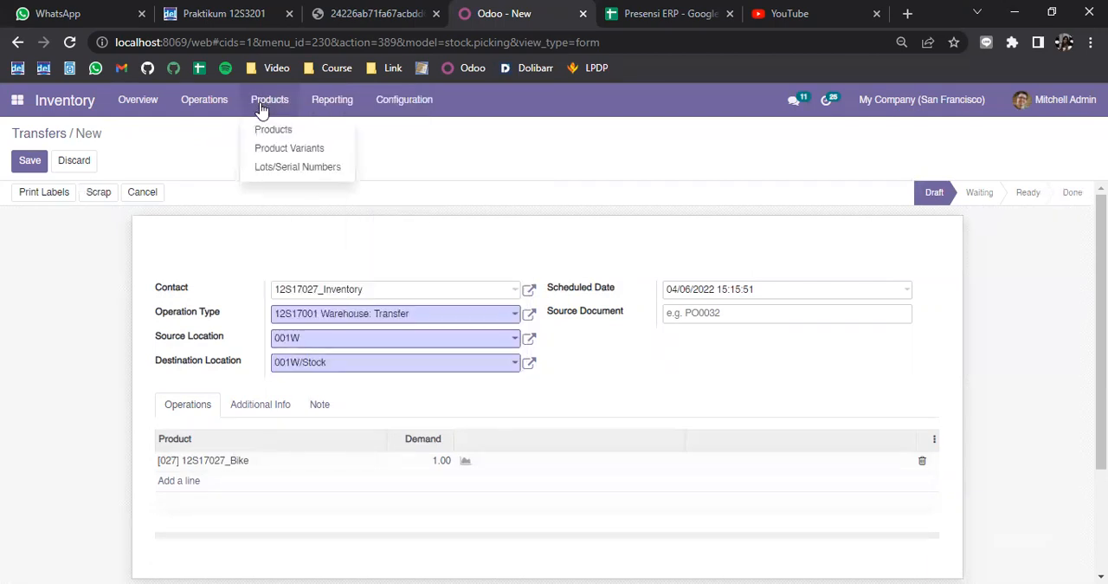
pyautogui.click(85, 170)
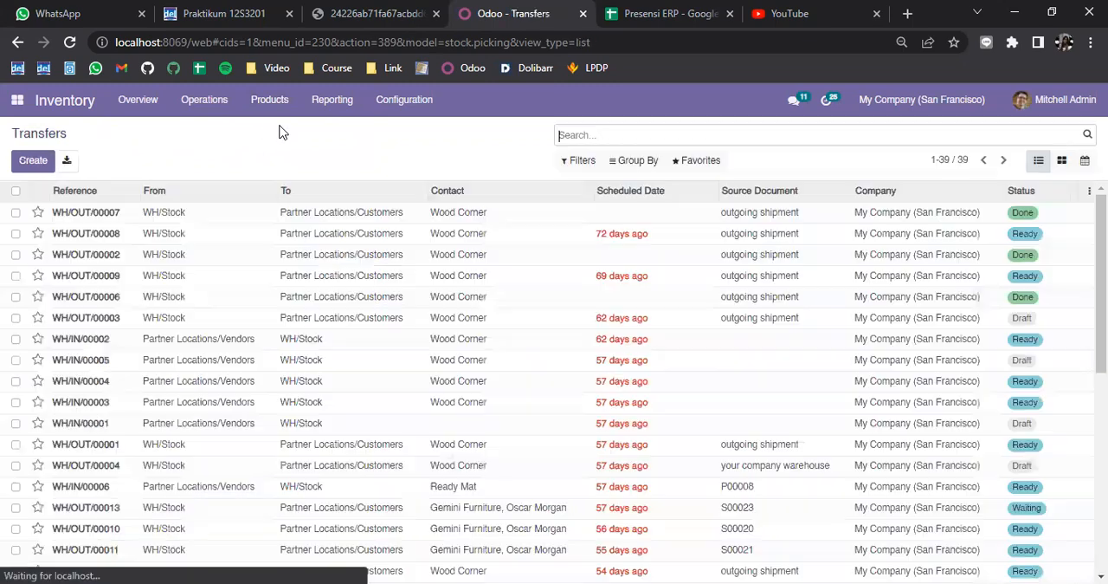
# Step: Open the 12S17027_Bike product and check its on-hand quantities by location and serial number
pyautogui.click(275, 105)
pyautogui.click(282, 130)
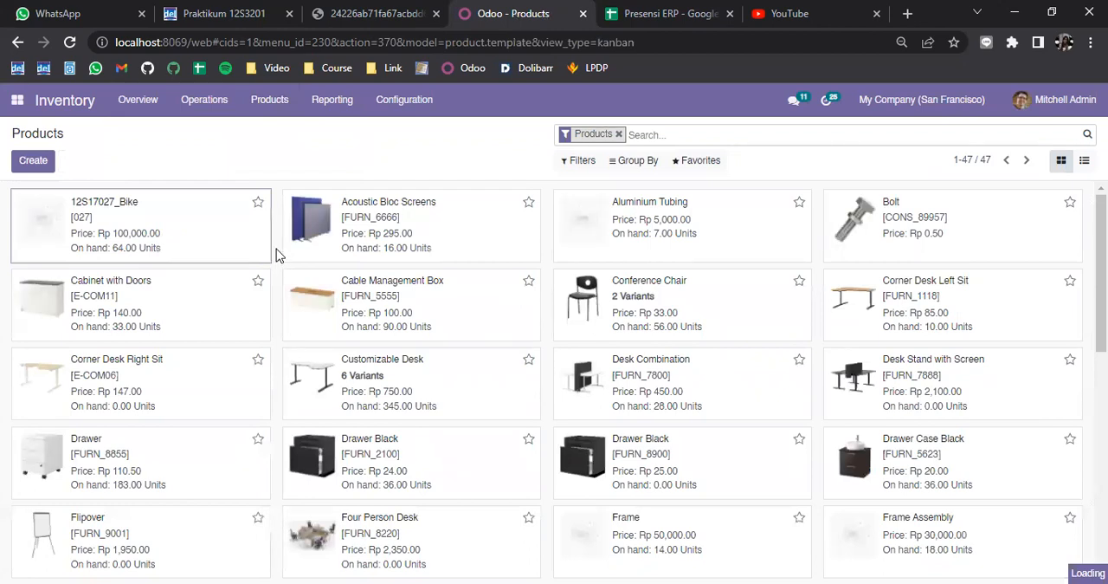
pyautogui.click(273, 249)
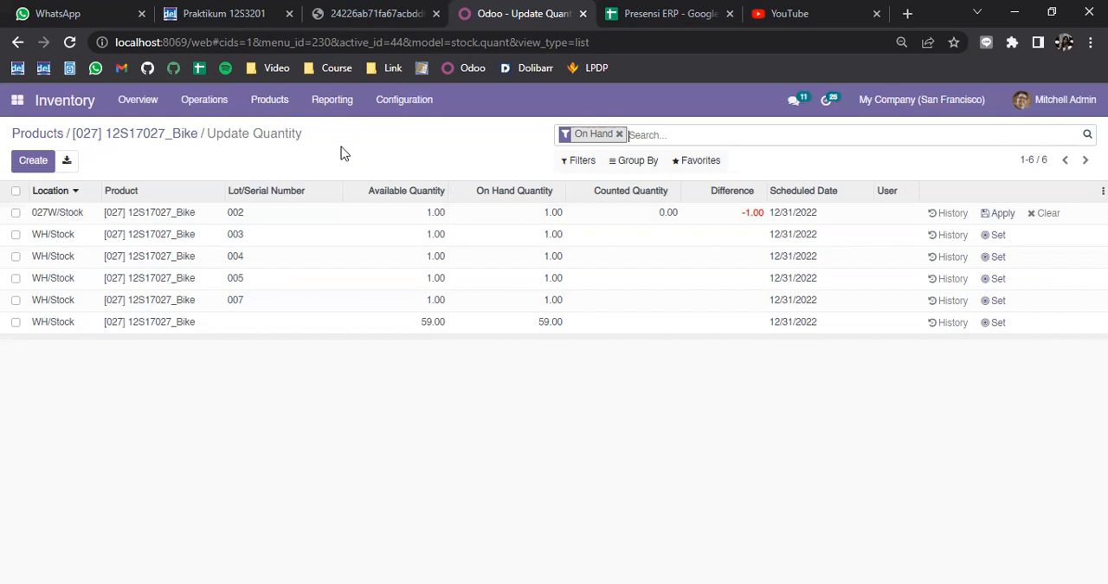
# Step: Create a new transfer from the Transfers list with 12S17027_Inventory as the contact
pyautogui.click(215, 101)
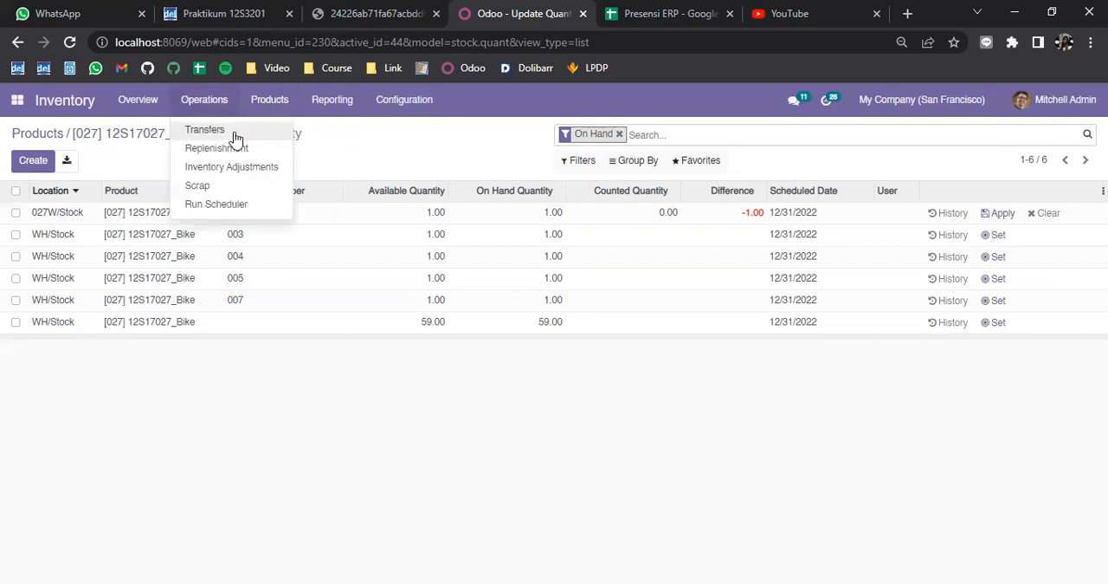
pyautogui.click(233, 137)
pyautogui.click(32, 160)
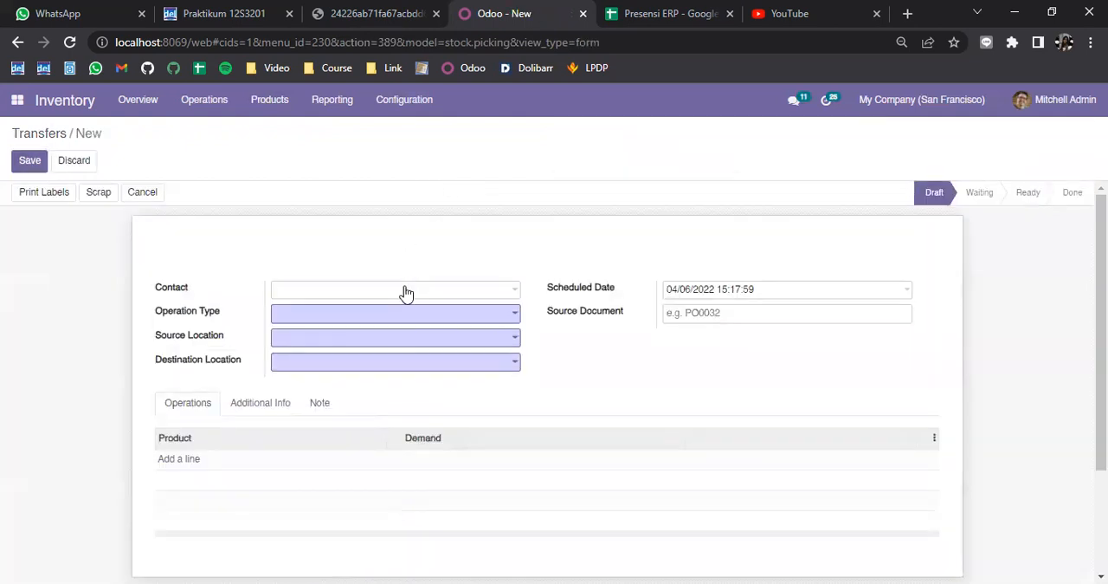
pyautogui.click(406, 290)
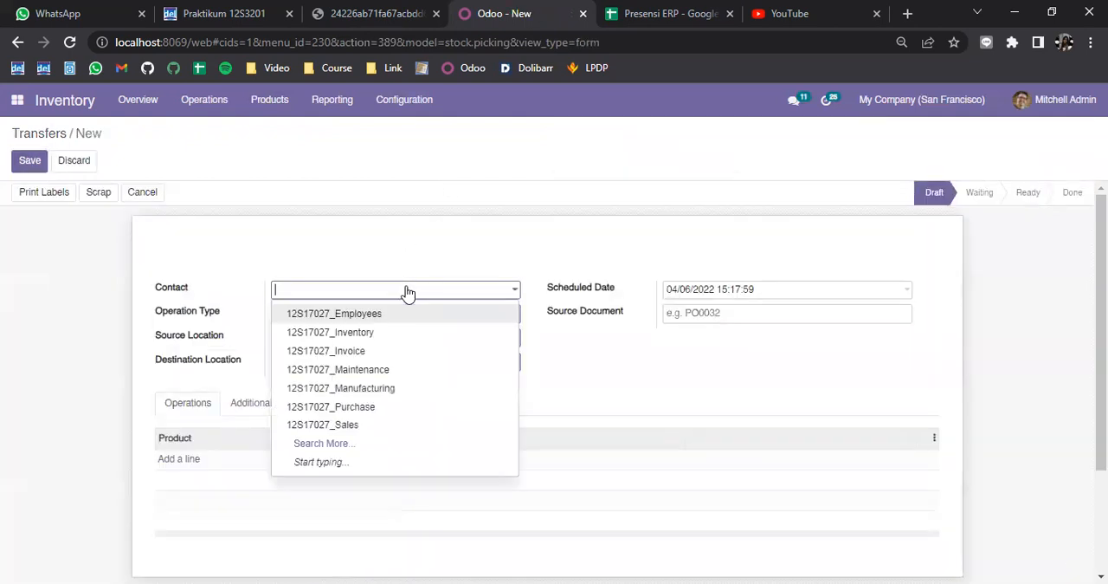
pyautogui.click(313, 333)
# Step: Set the transfer's contact to 12S17027_Inventory and its operation type to 12S17001 Warehouse: Transfer
pyautogui.click(312, 338)
pyautogui.click(310, 326)
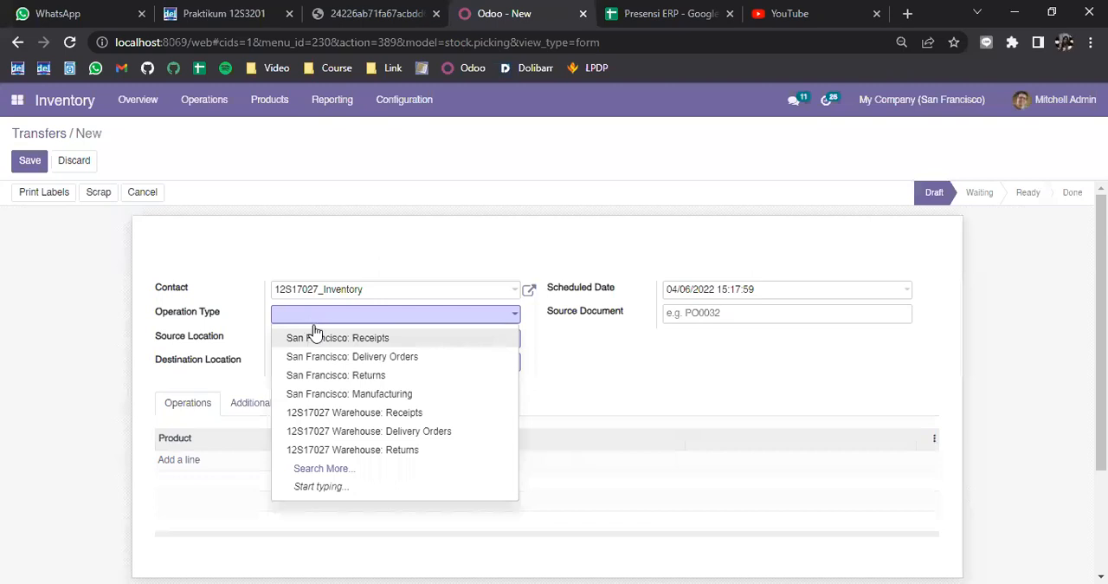
pyautogui.click(320, 469)
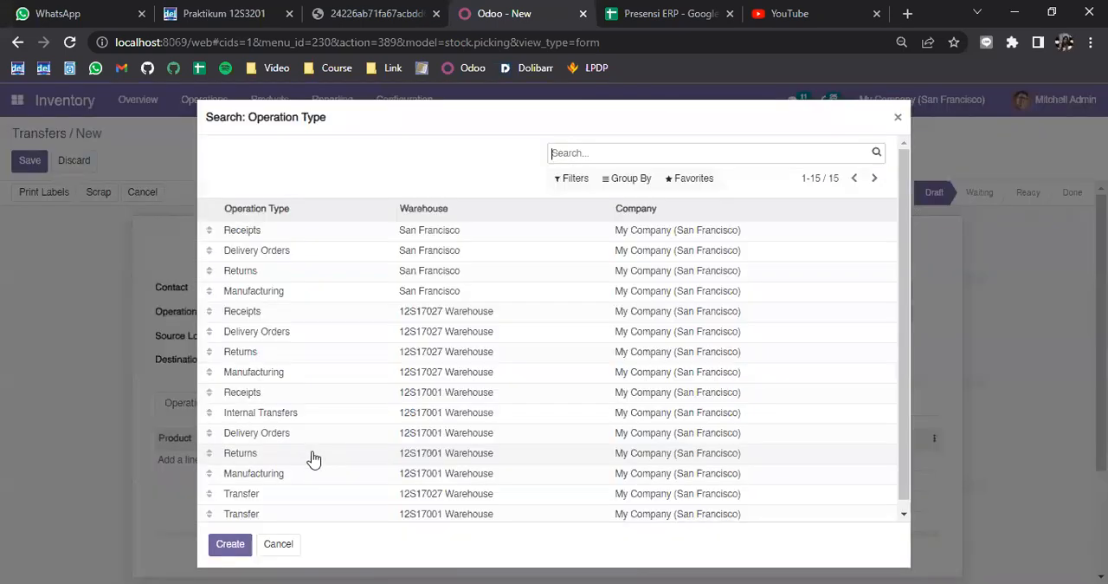
pyautogui.scroll(-1, 277, 506)
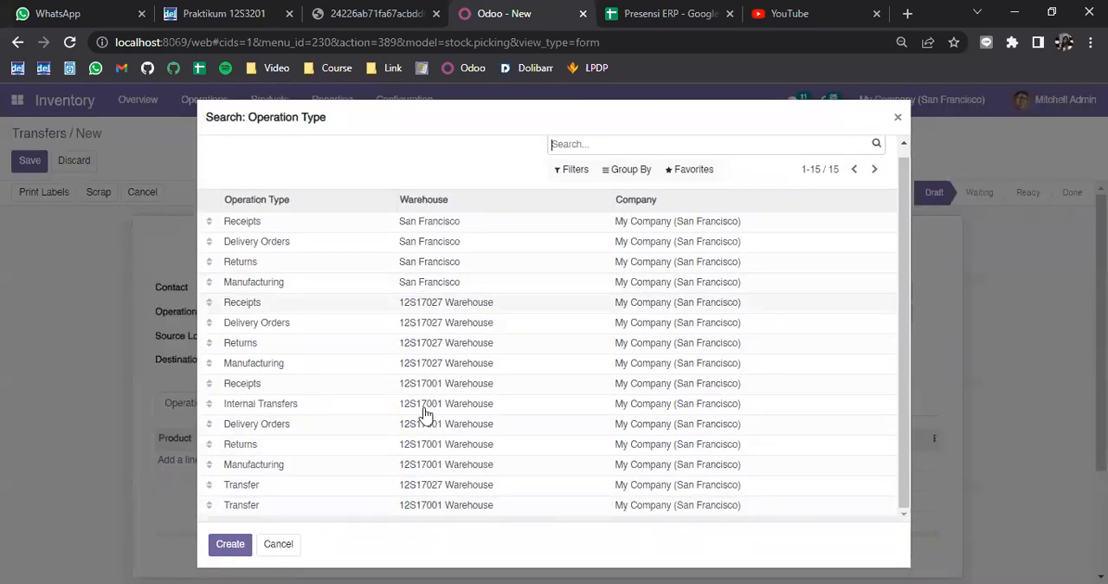
pyautogui.click(459, 510)
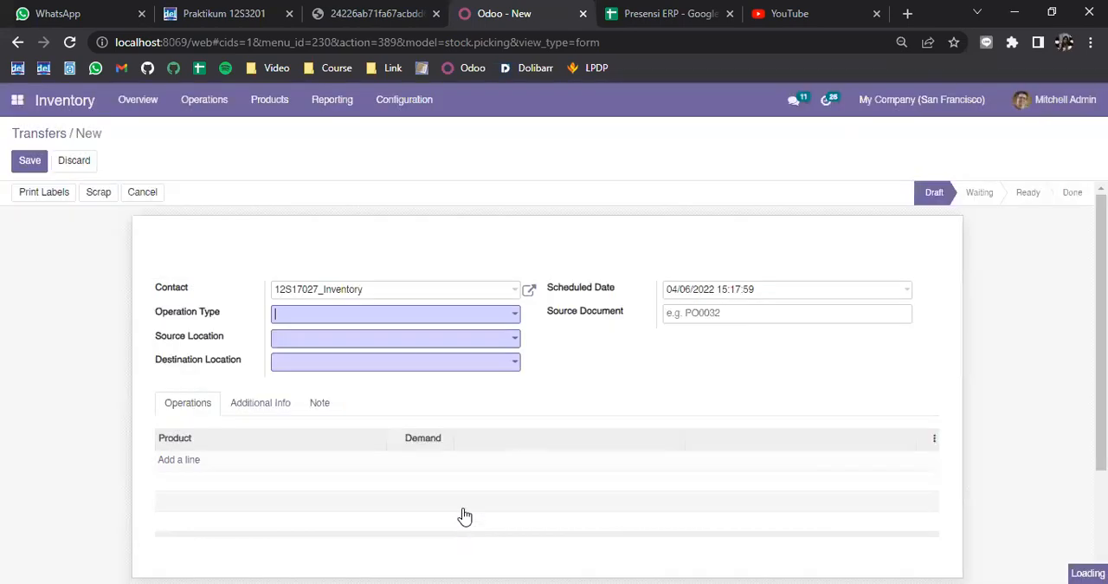
# Step: Set the transfer's source location to WH/Stock and its destination location to 001W/Stock
pyautogui.scroll(-1, 198, 356)
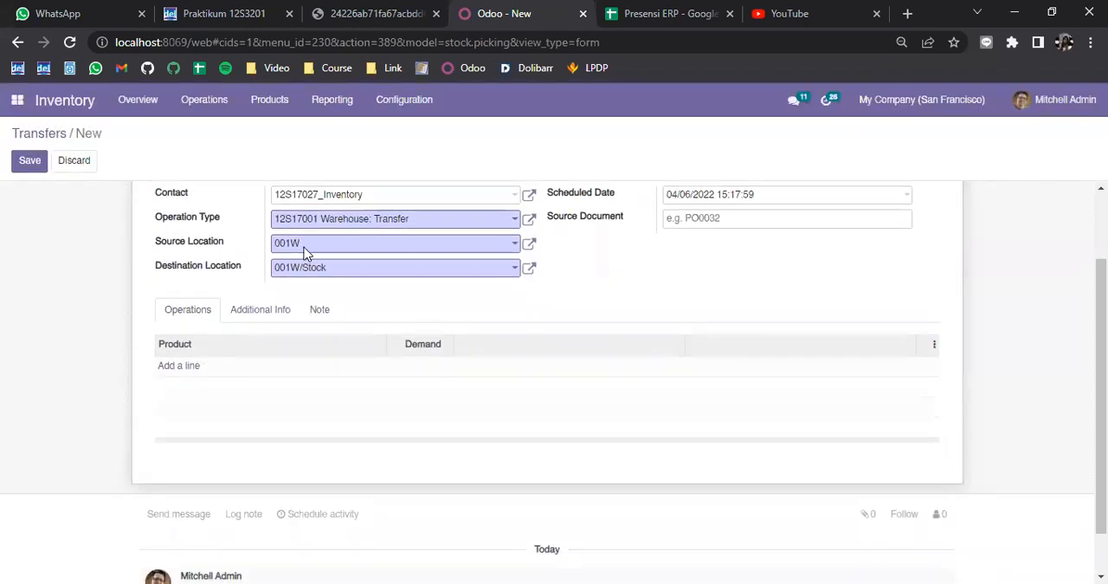
pyautogui.scroll(1, 309, 252)
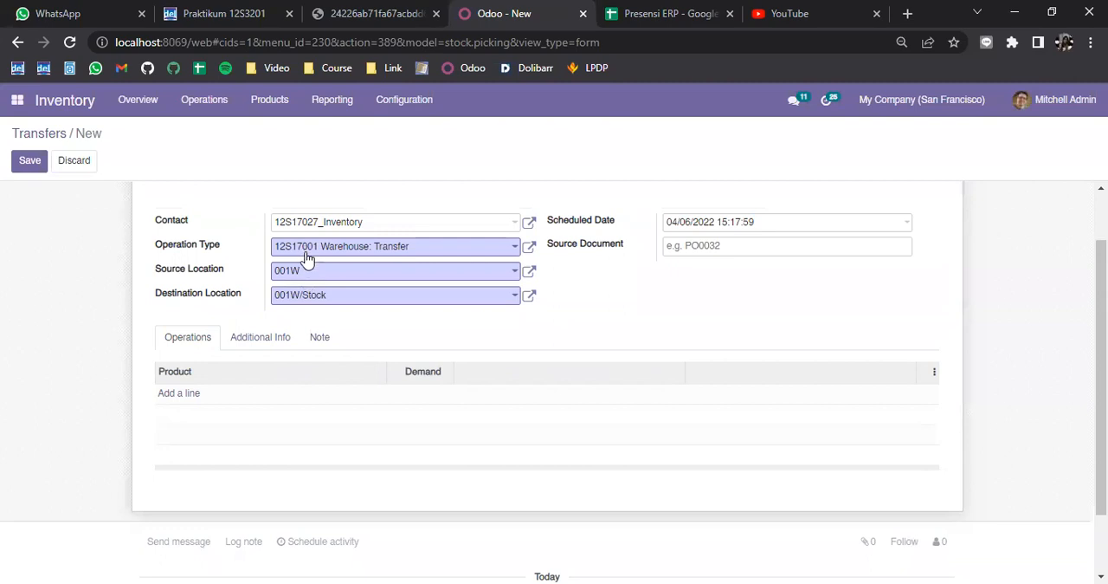
pyautogui.click(317, 277)
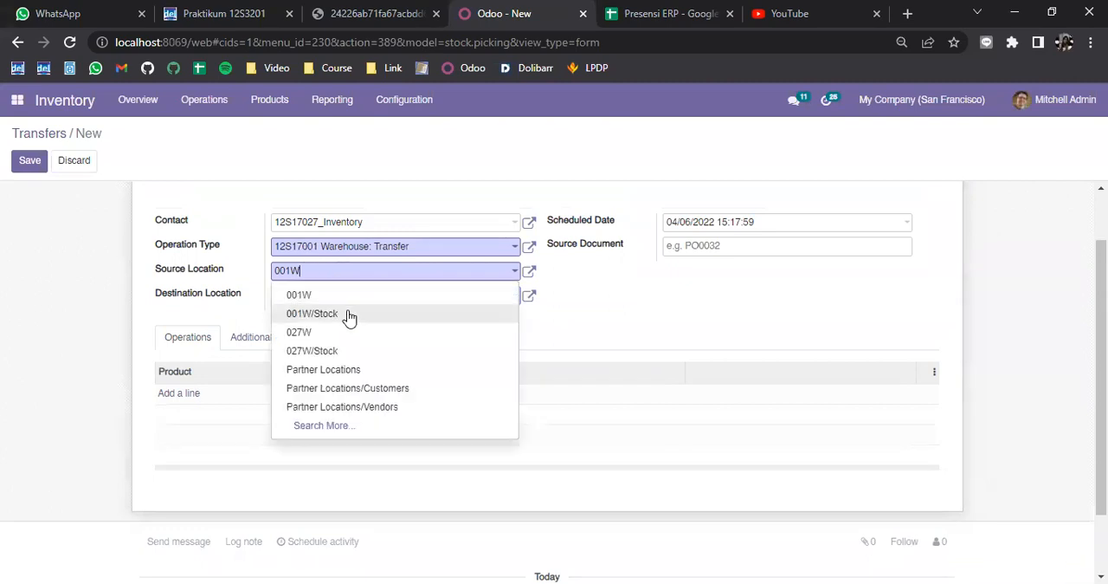
pyautogui.click(332, 427)
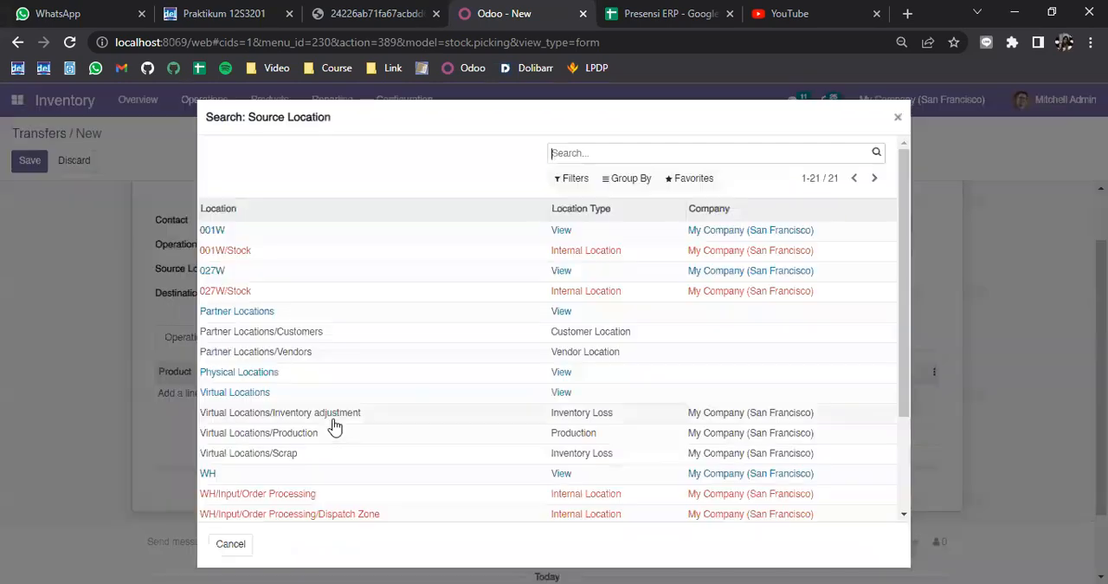
pyautogui.scroll(-3, 310, 367)
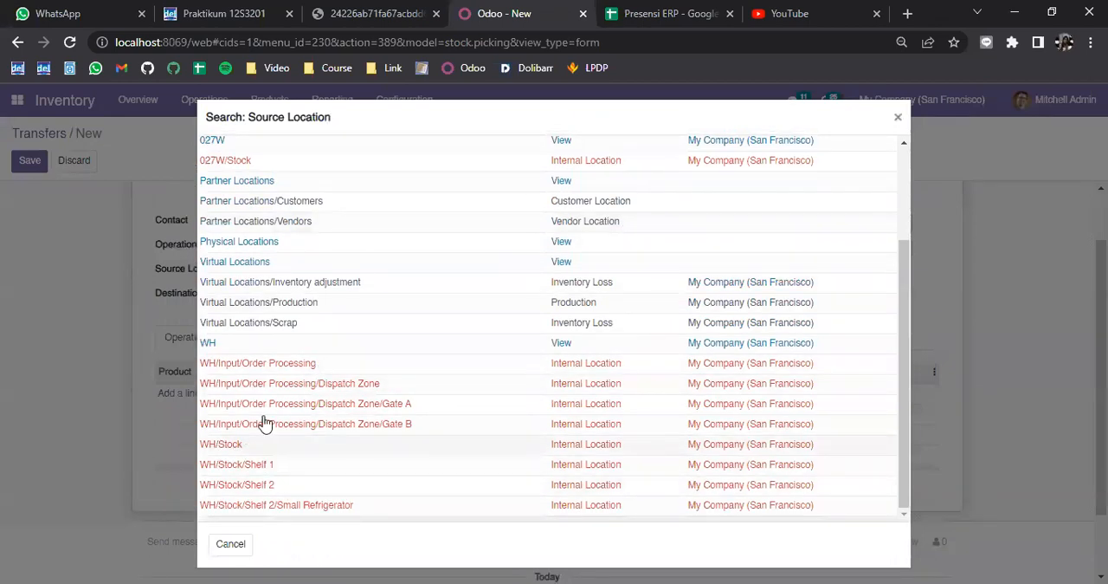
pyautogui.click(247, 447)
pyautogui.click(320, 298)
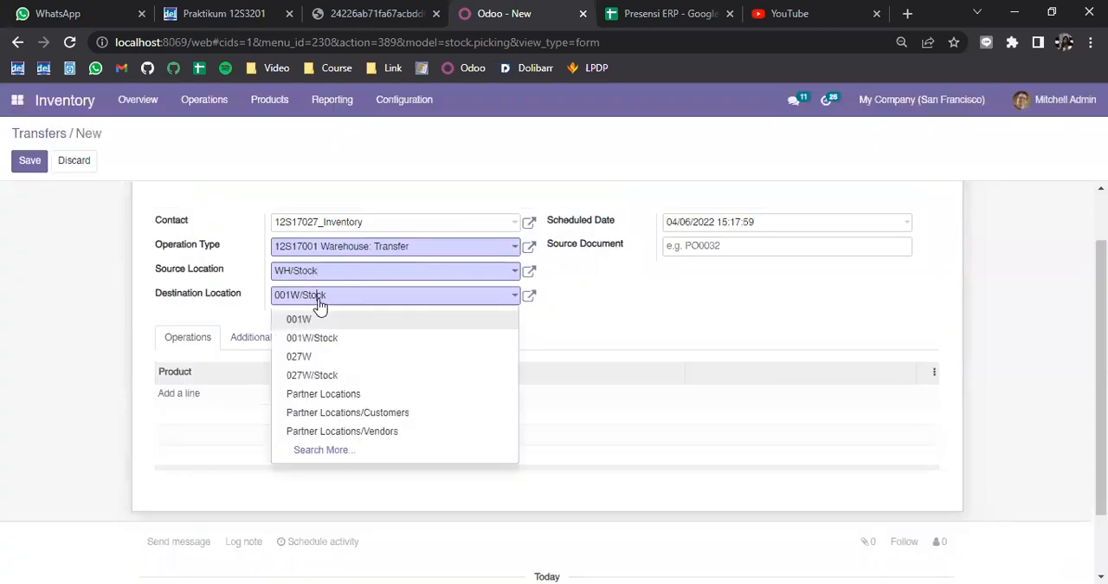
pyautogui.click(351, 339)
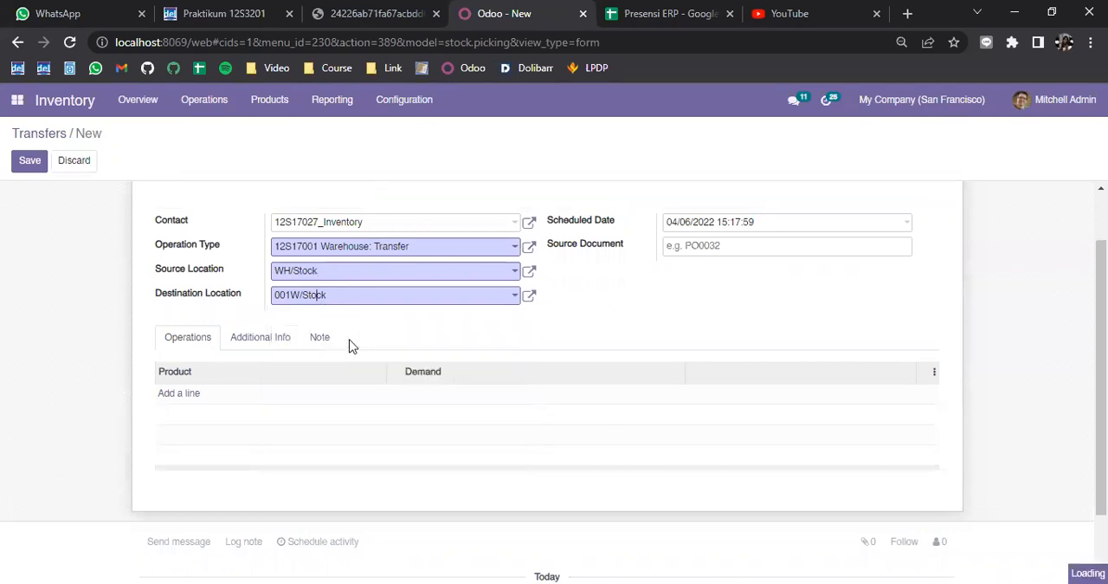
# Step: Add [027] 12S17027_Bike as a product line with a demand of 2 and save the transfer
pyautogui.click(191, 394)
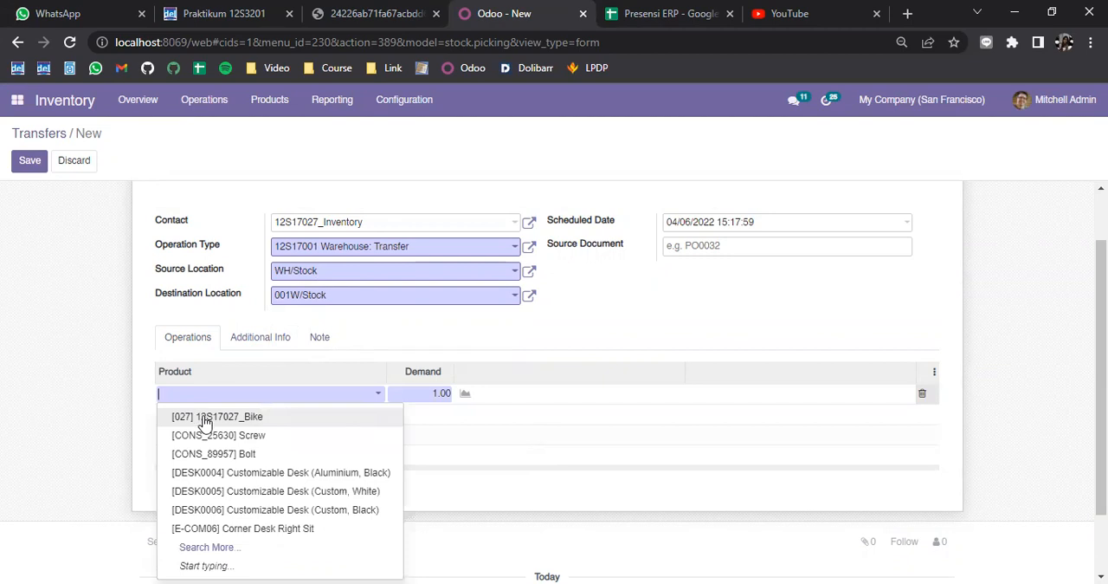
pyautogui.click(205, 418)
pyautogui.scroll(-2, 112, 398)
pyautogui.scroll(3, 121, 396)
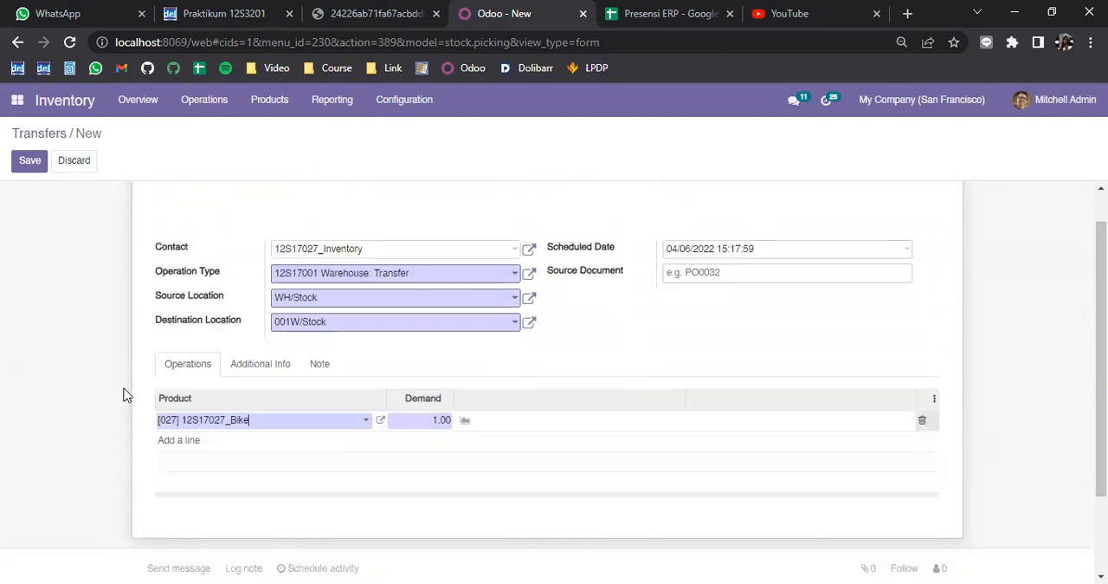
pyautogui.scroll(-1, 334, 428)
pyautogui.doubleClick(438, 381)
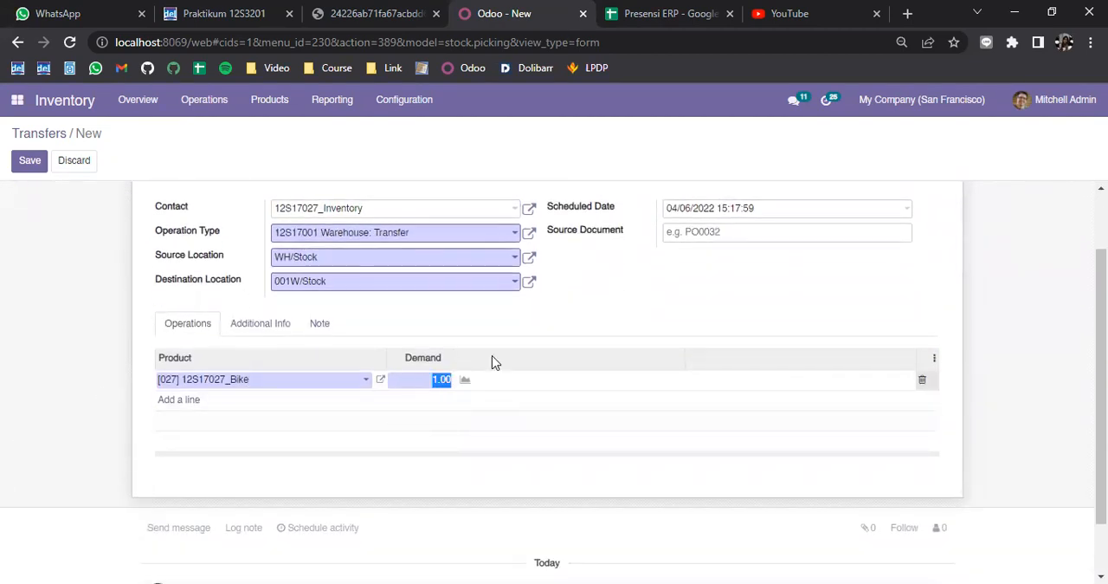
pyautogui.write('2')
pyautogui.click(408, 340)
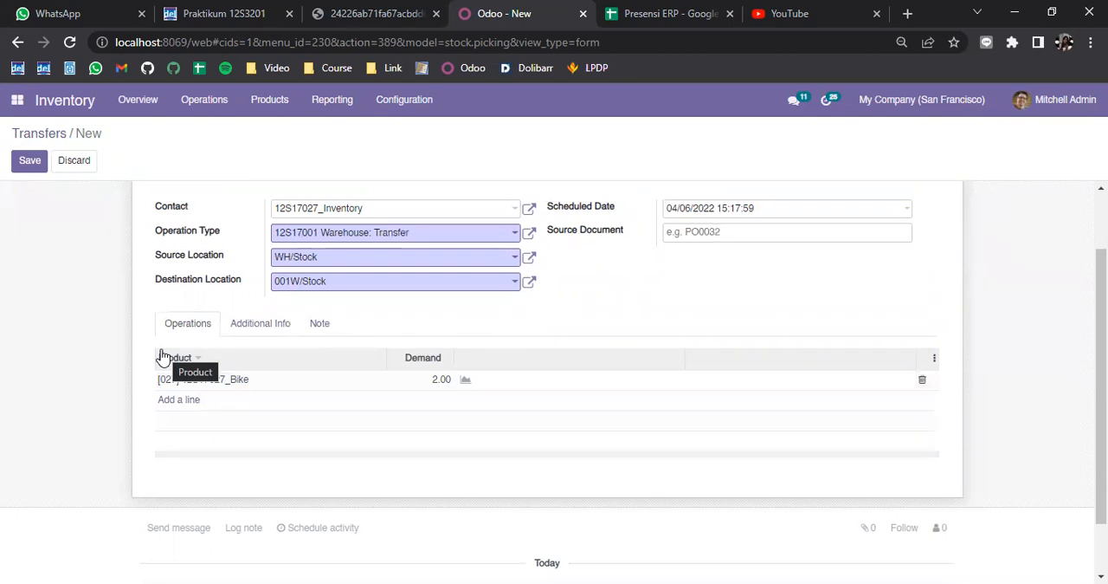
pyautogui.scroll(2, 173, 368)
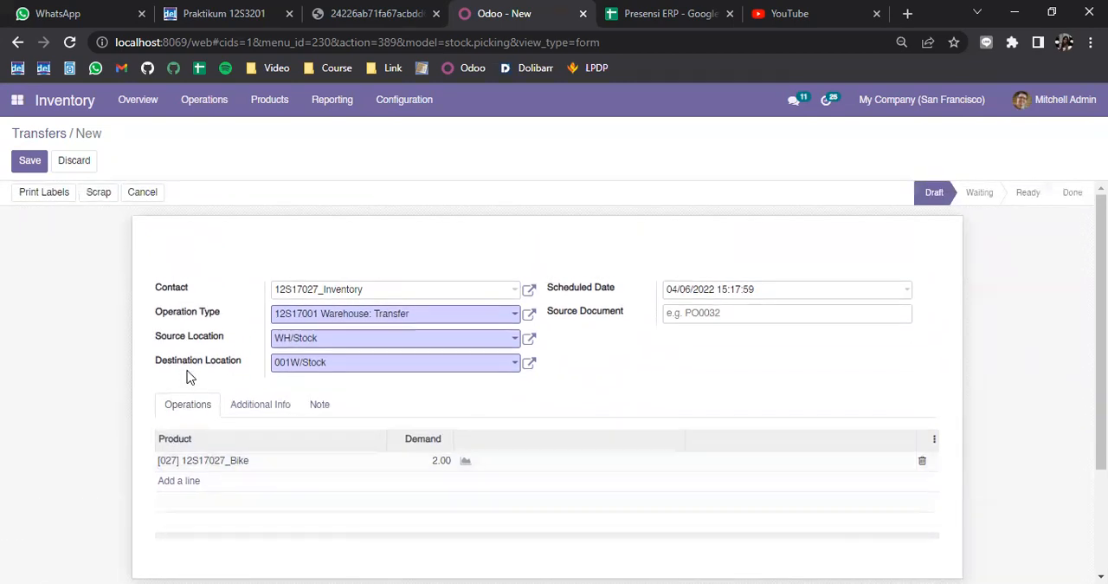
pyautogui.click(29, 170)
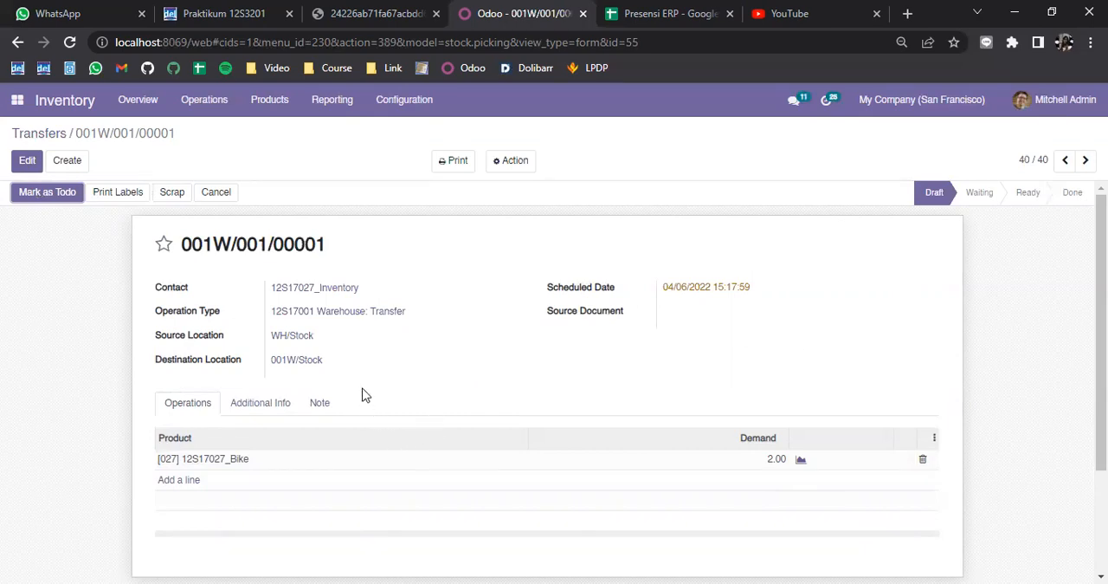
# Step: Go back to the Transfers list and sort it by reference to locate the new transfer
pyautogui.click(29, 133)
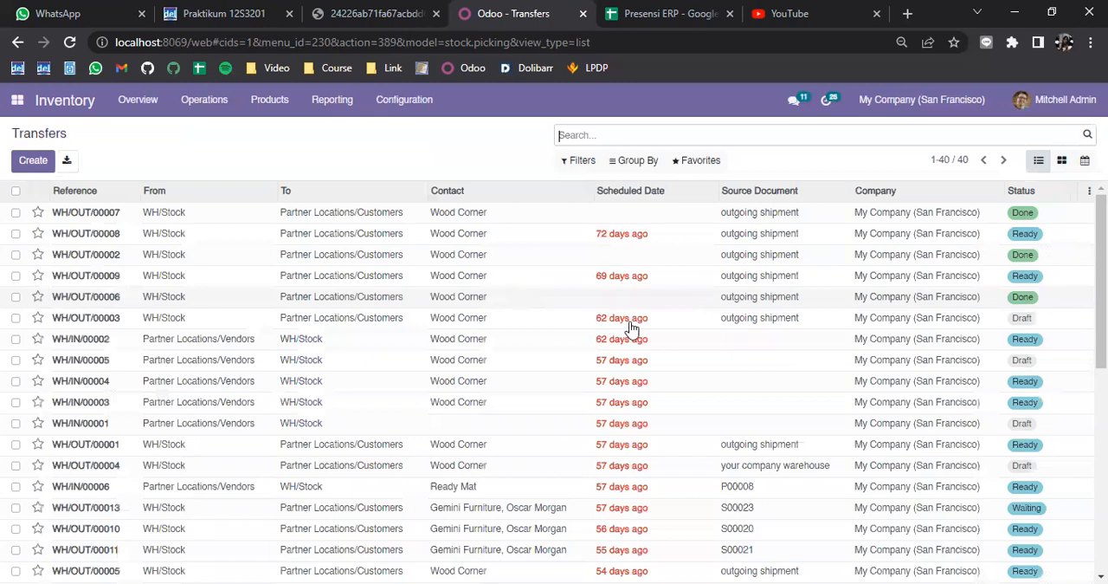
pyautogui.scroll(-5, 628, 329)
pyautogui.scroll(5, 141, 222)
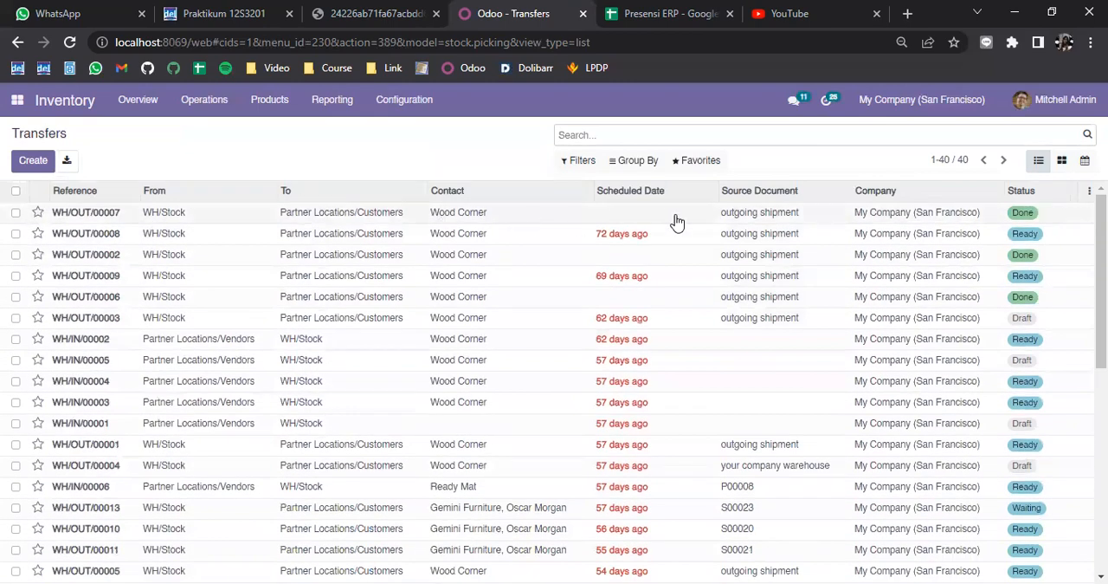
pyautogui.scroll(-5, 694, 300)
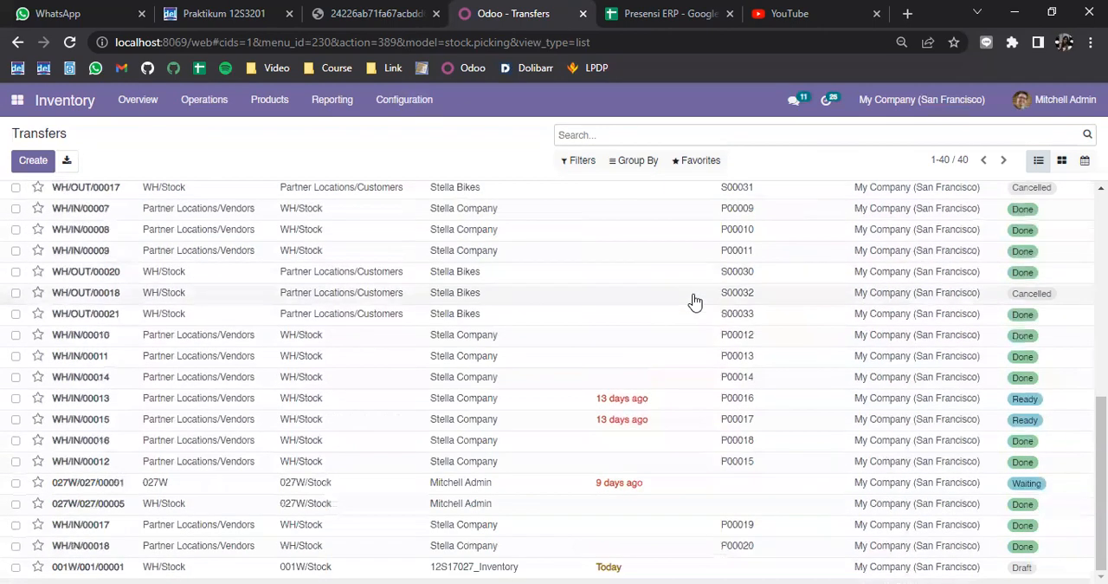
pyautogui.scroll(5, 694, 300)
pyautogui.click(642, 195)
pyautogui.click(75, 191)
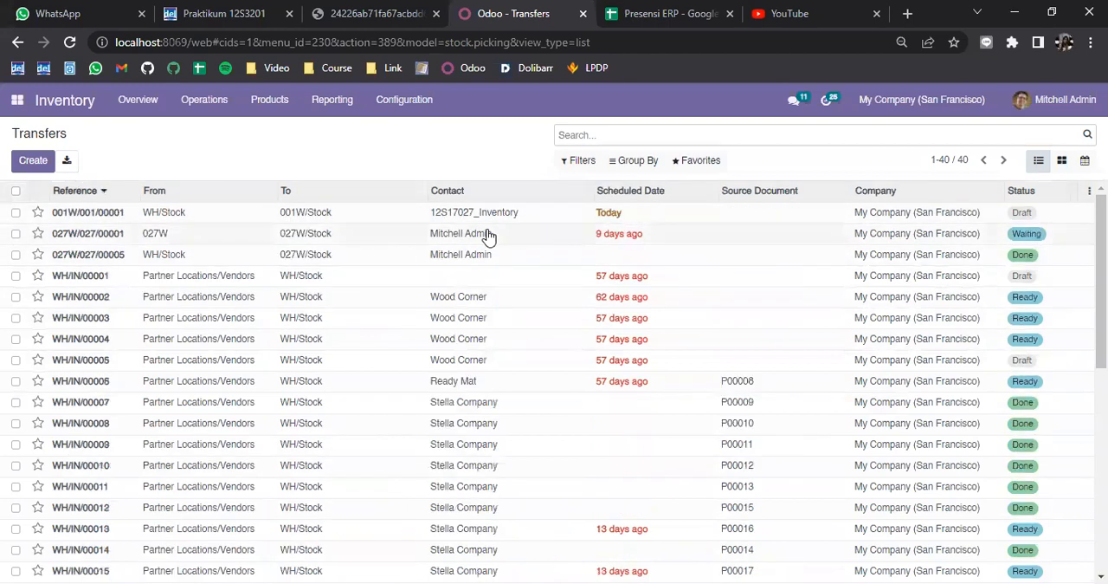
# Step: Open transfer 001W/001/00001, review its details and mark it as to do
pyautogui.click(156, 213)
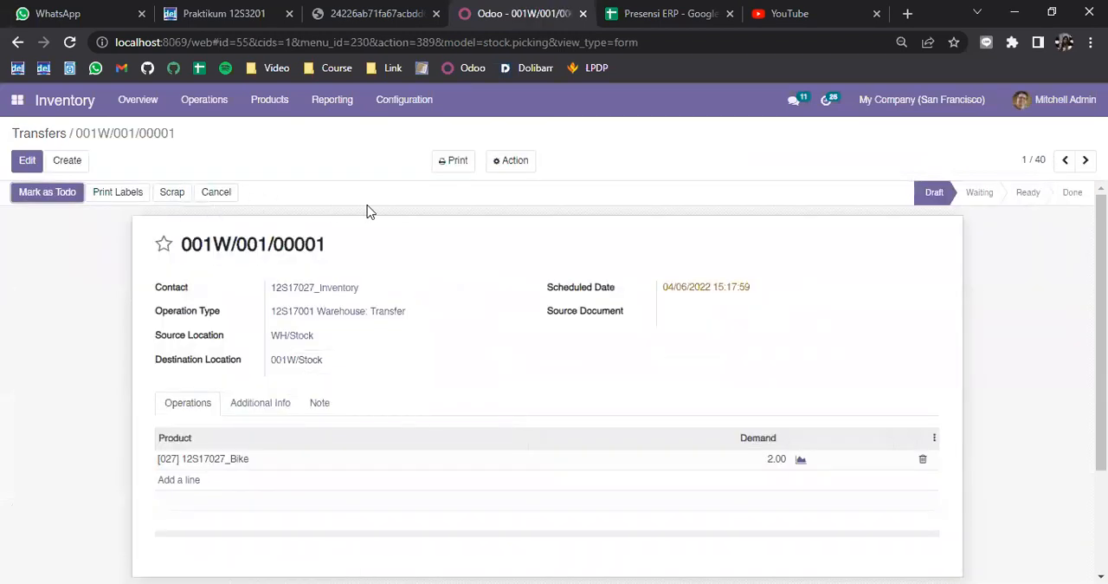
pyautogui.scroll(-1, 332, 407)
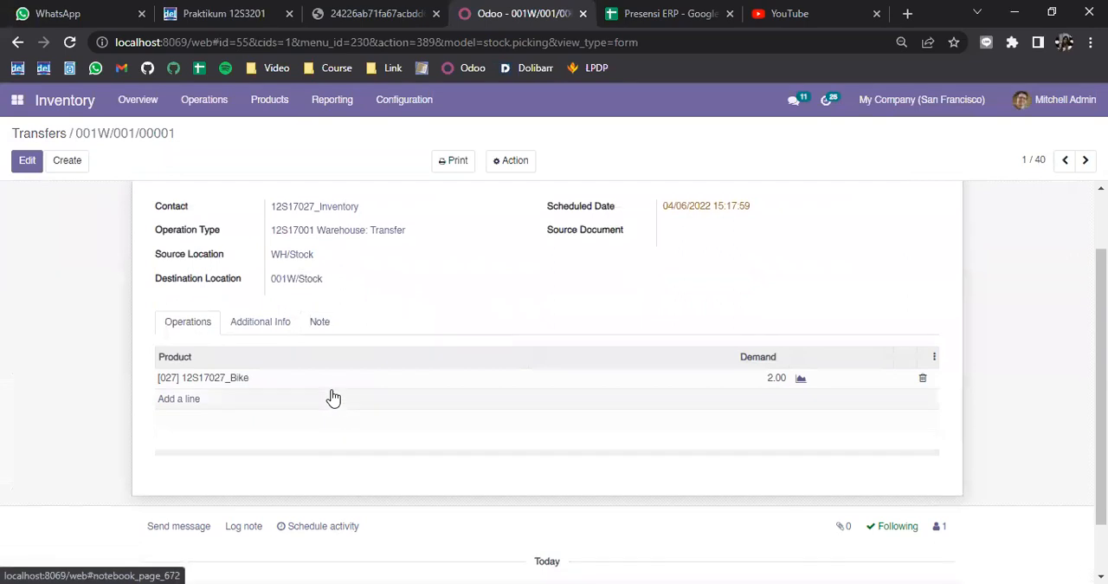
pyautogui.scroll(1, 333, 398)
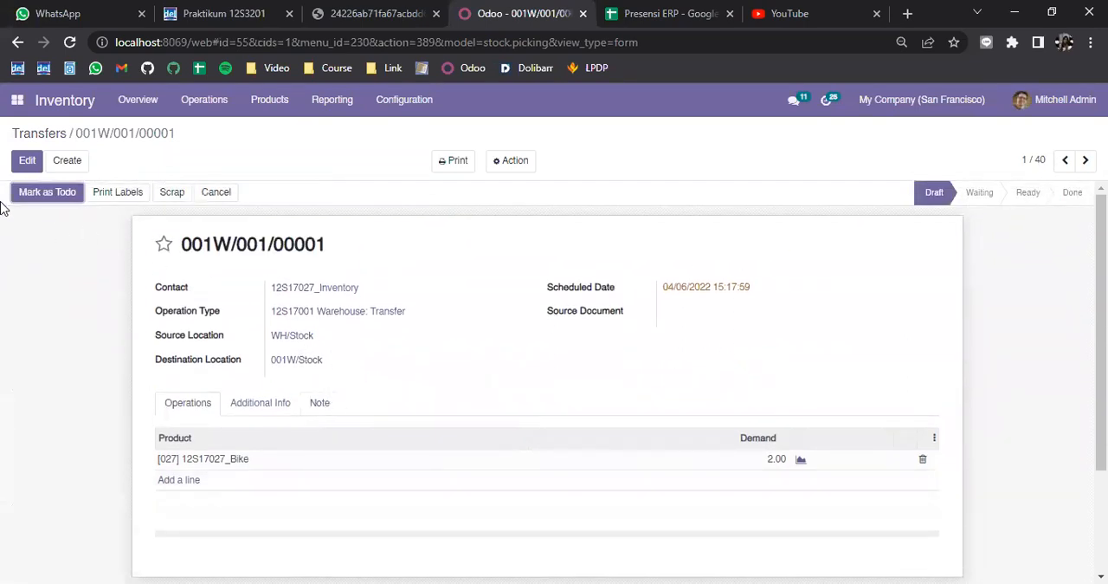
pyautogui.click(62, 199)
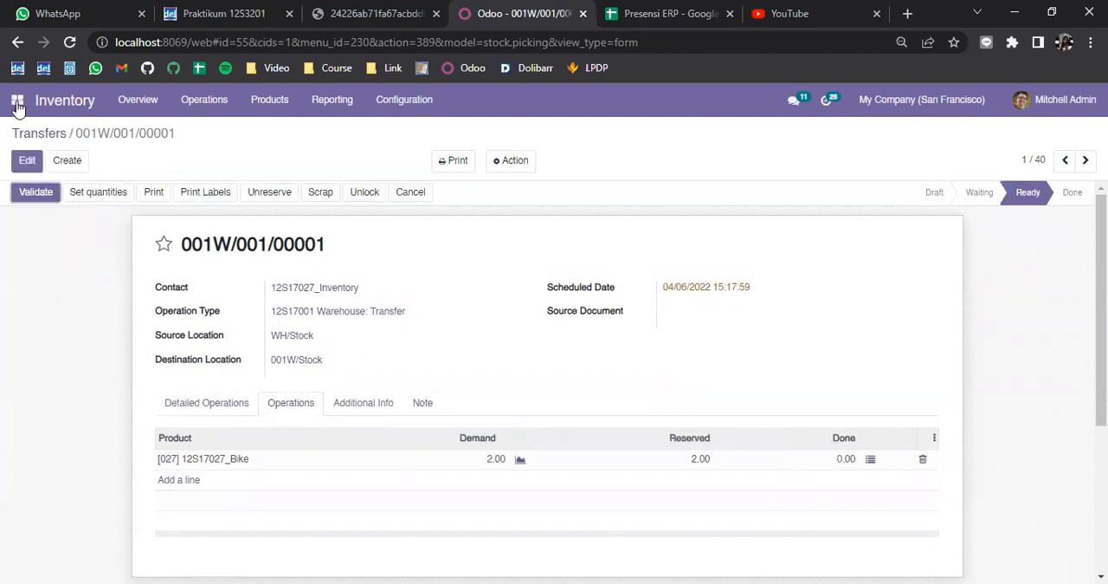
# Step: Check the transfer's status in the Transfers list and reopen 001W/001/00001 to review its detailed operations
pyautogui.click(46, 141)
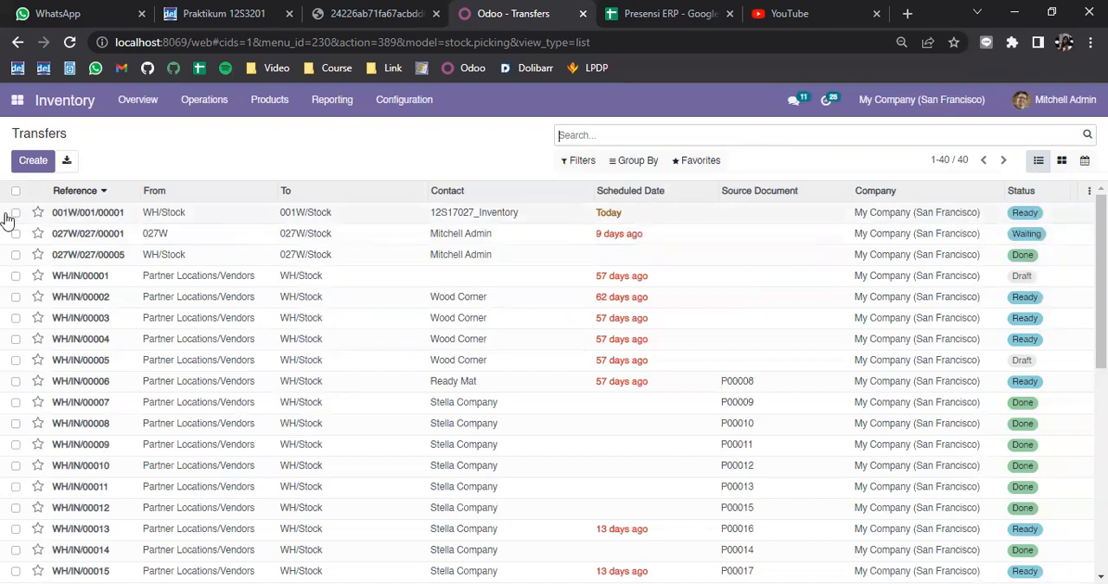
pyautogui.click(213, 216)
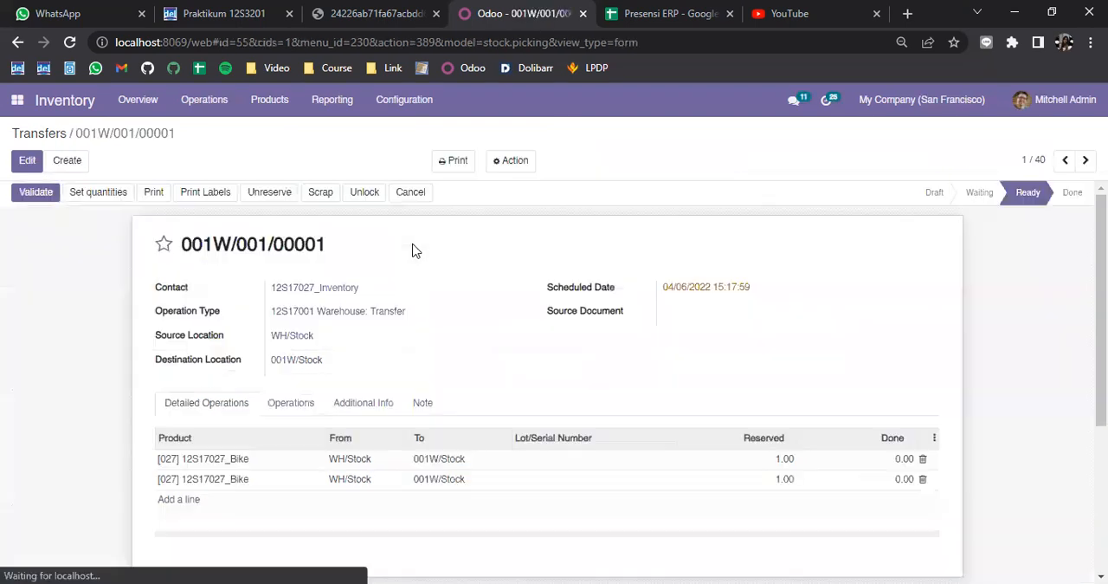
pyautogui.scroll(-3, 415, 269)
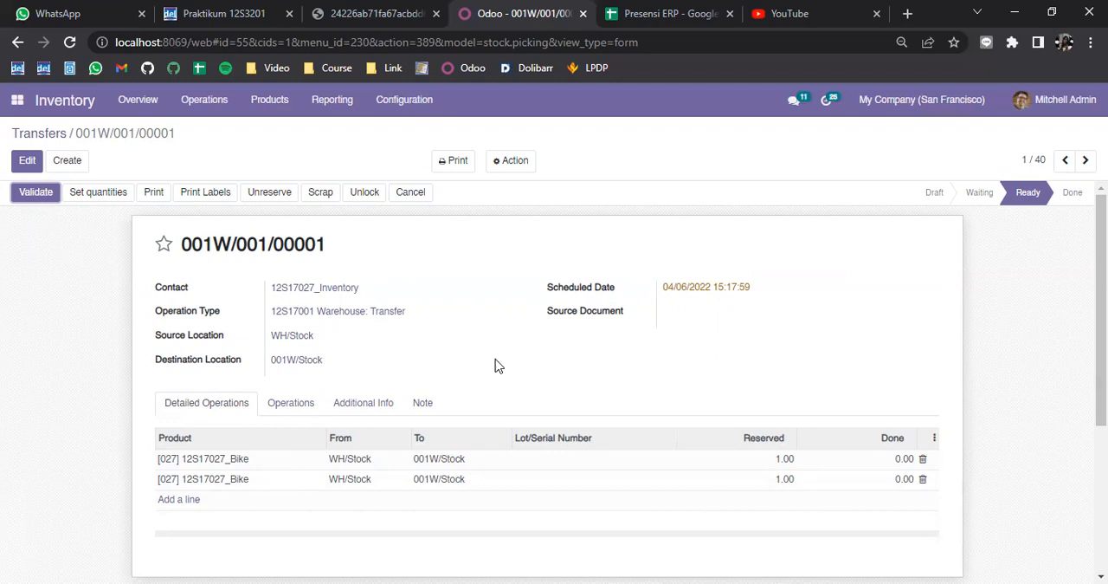
pyautogui.scroll(-1, 495, 365)
pyautogui.scroll(1, 498, 368)
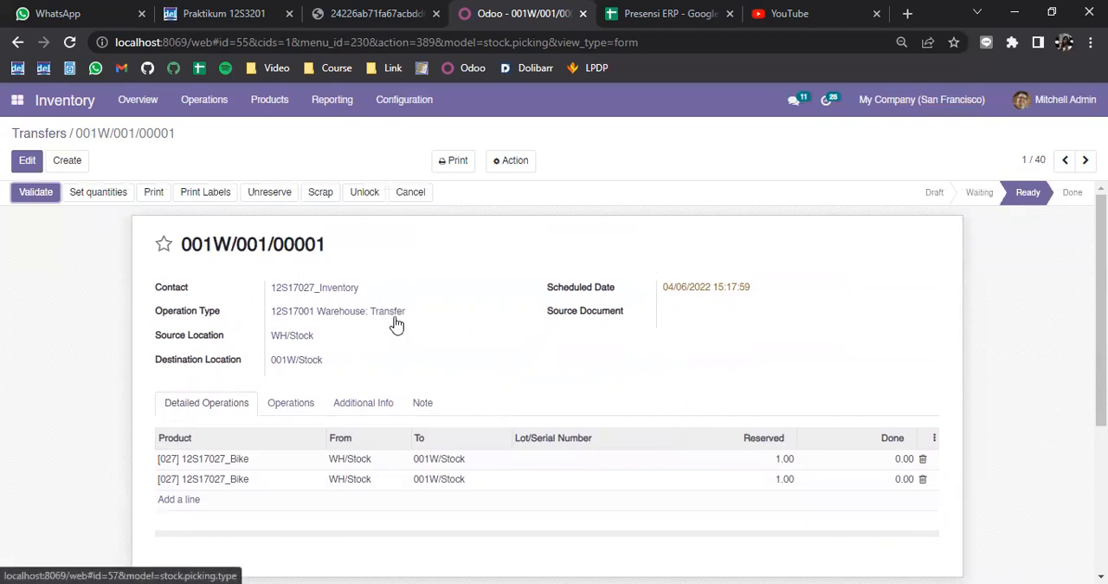
# Step: Edit the transfer and set the done quantity to 1 on both 12S17027_Bike lines of the detailed operations
pyautogui.click(27, 160)
pyautogui.click(897, 460)
pyautogui.scroll(-1, 883, 399)
pyautogui.scroll(-1, 883, 390)
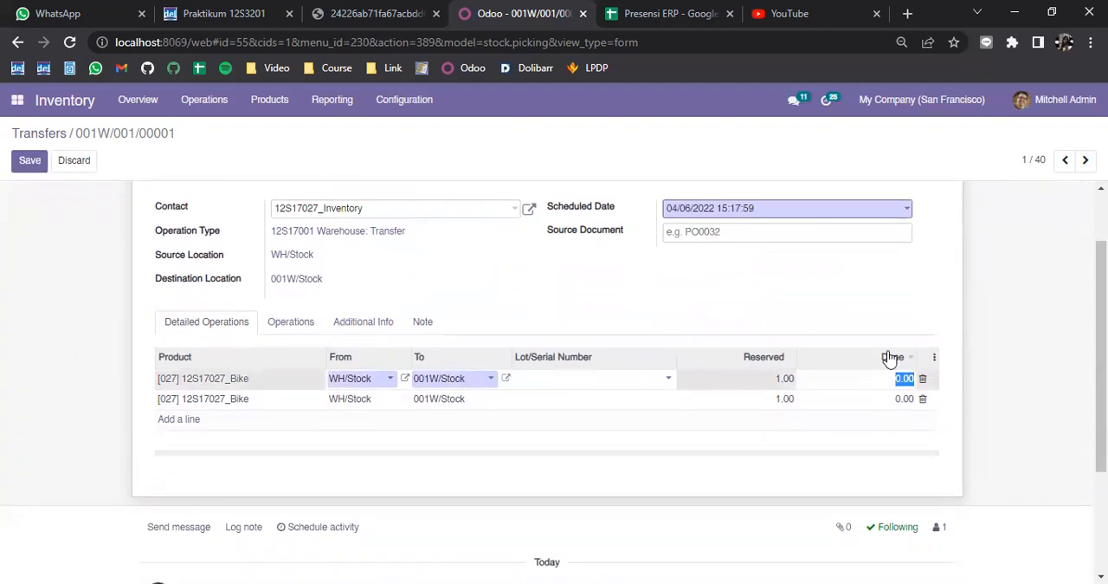
pyautogui.write('1')
pyautogui.click(903, 399)
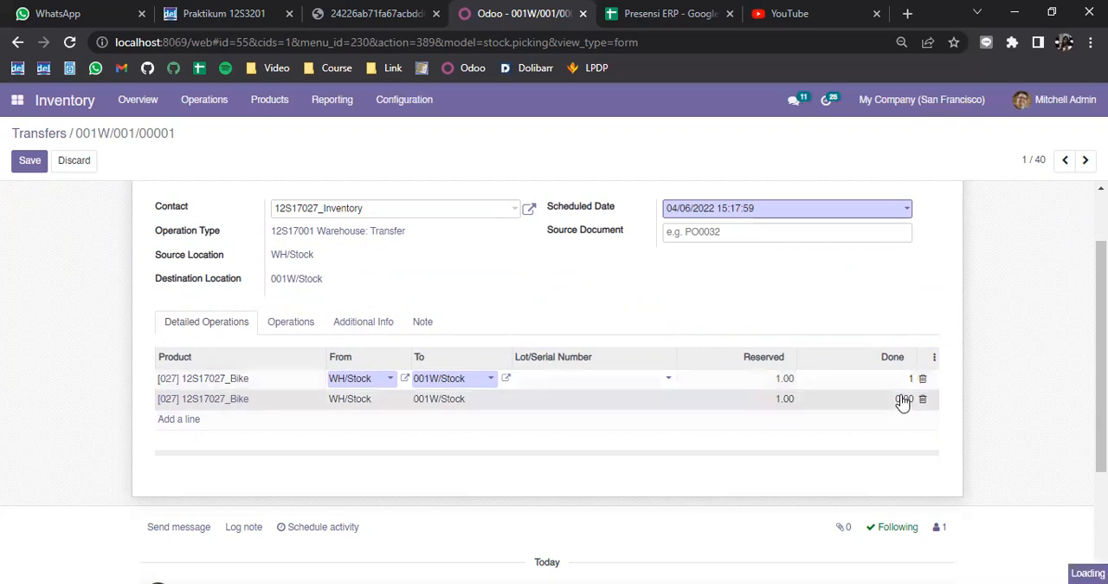
pyautogui.write('1')
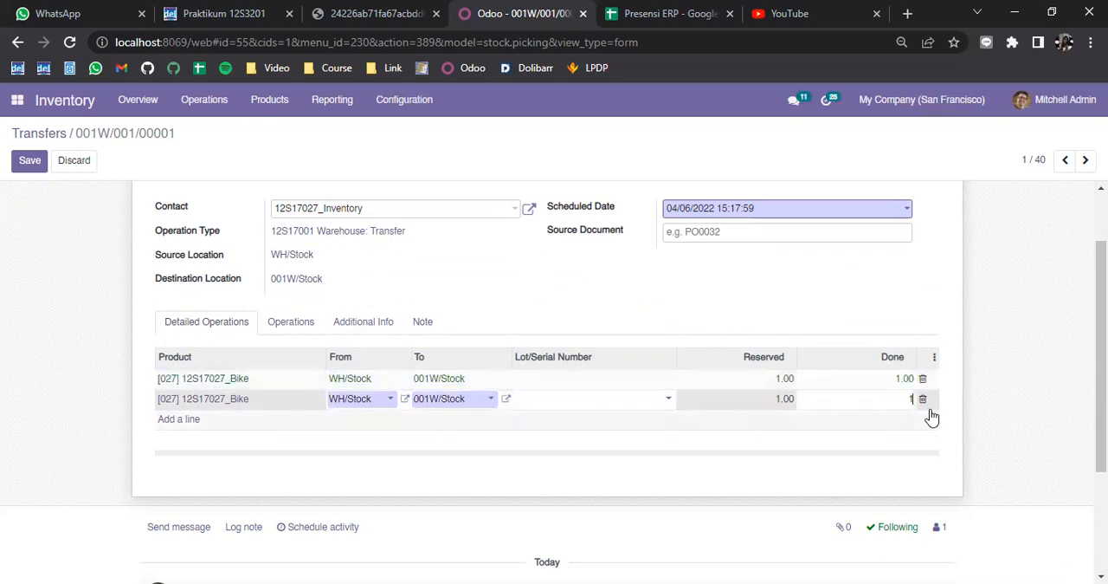
pyautogui.click(747, 310)
# Step: Assign lot/serial number 008 to the first 12S17027_Bike line in the transfer's detailed operations
pyautogui.click(664, 385)
pyautogui.click(665, 386)
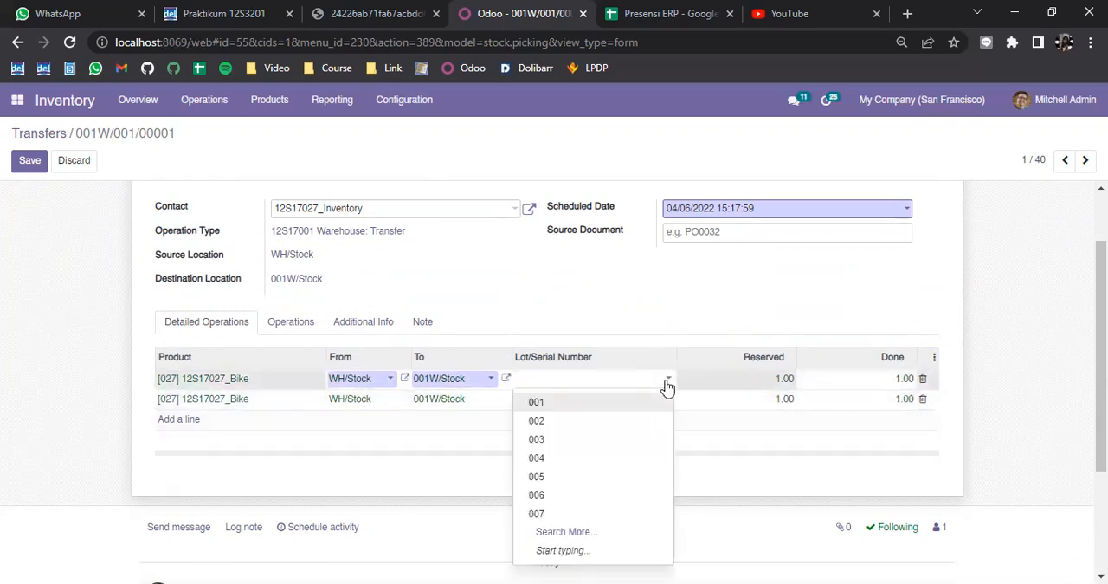
pyautogui.scroll(-2, 699, 336)
pyautogui.click(671, 302)
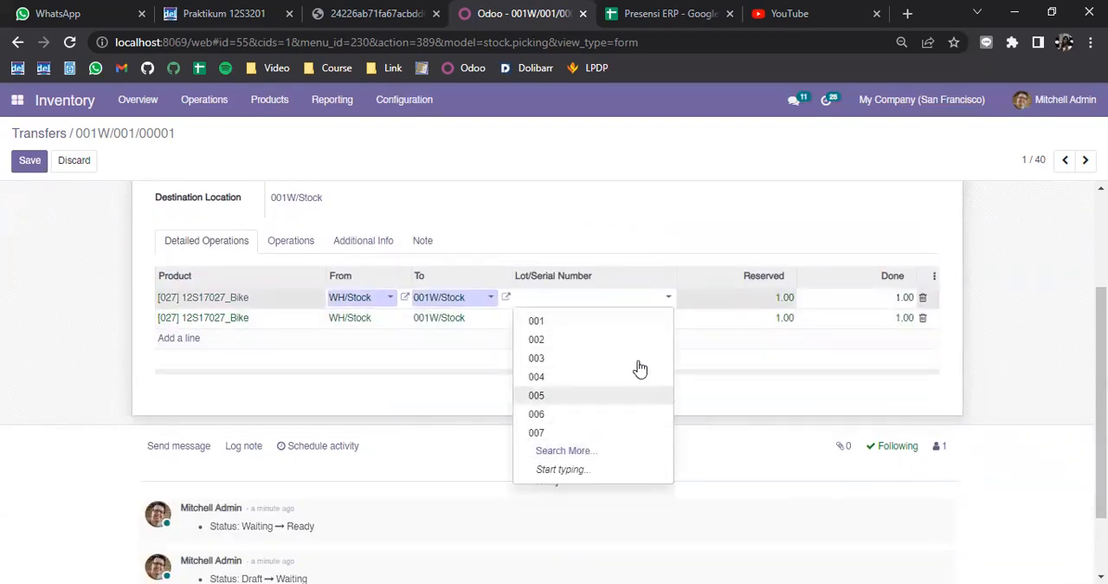
pyautogui.click(552, 435)
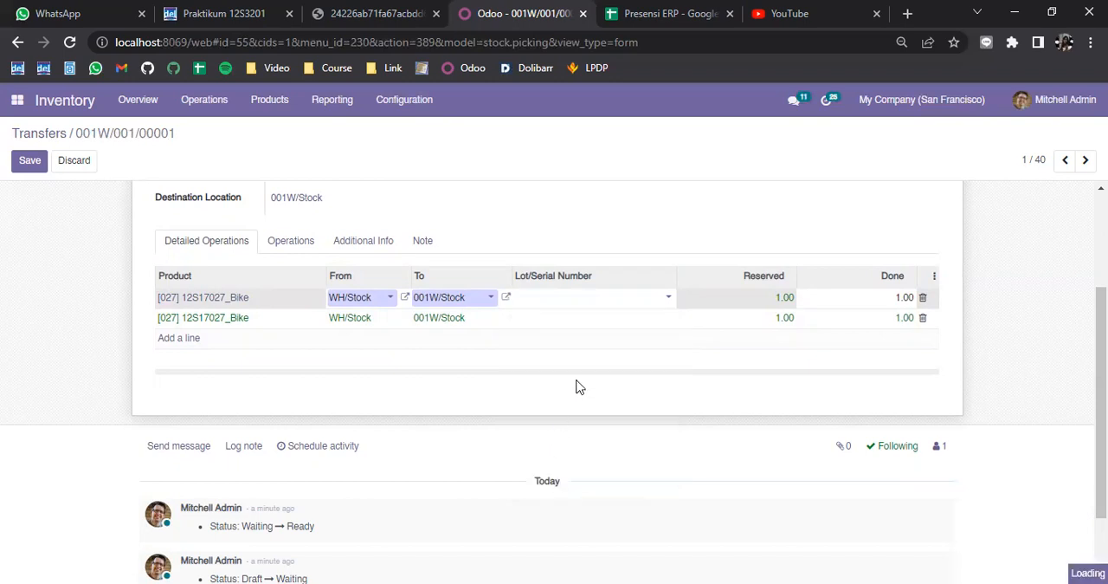
pyautogui.click(654, 298)
pyautogui.click(594, 452)
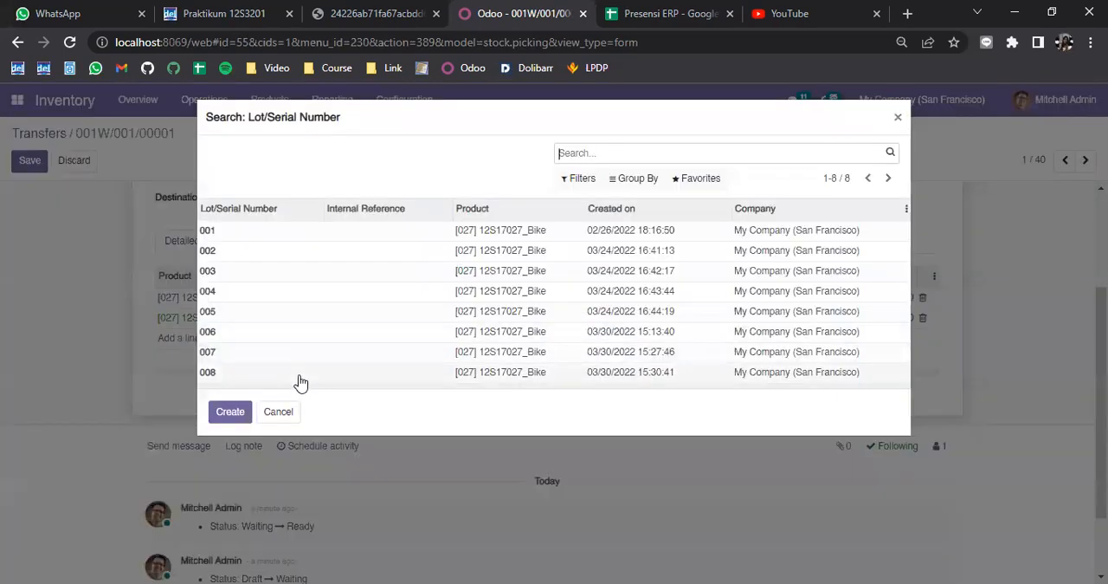
pyautogui.click(297, 374)
# Step: Assign lot/serial number 007 to the second 12S17027_Bike line in the detailed operations
pyautogui.click(622, 324)
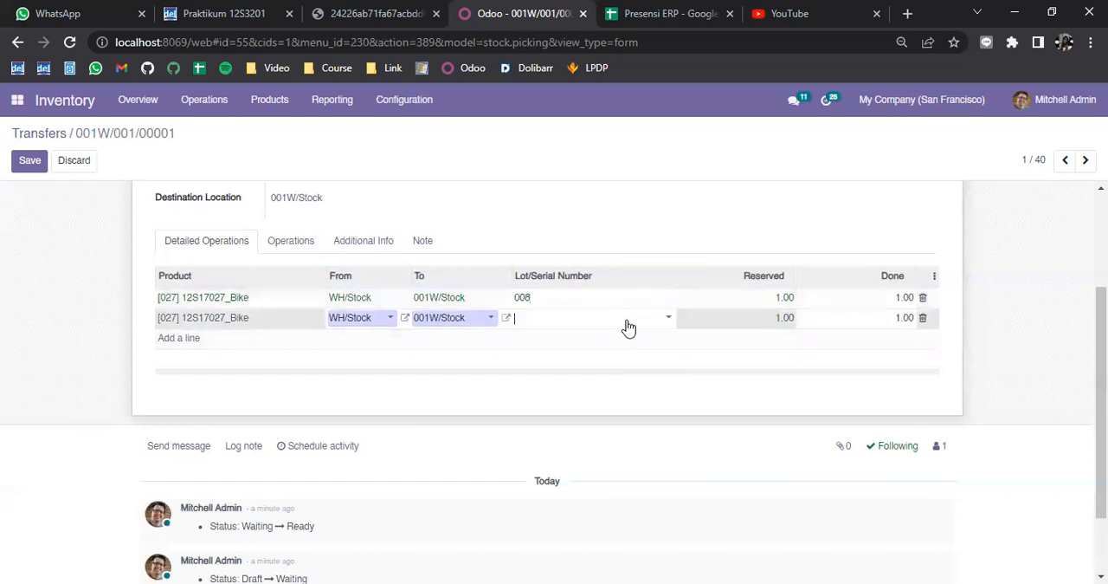
pyautogui.click(545, 470)
pyautogui.click(227, 355)
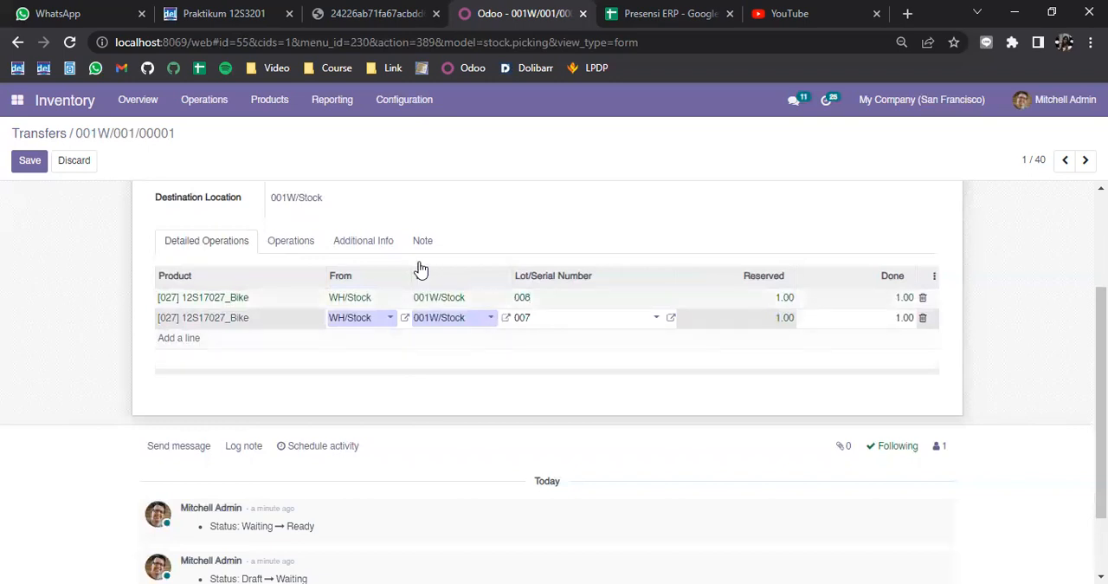
pyautogui.scroll(2, 441, 228)
pyautogui.click(507, 370)
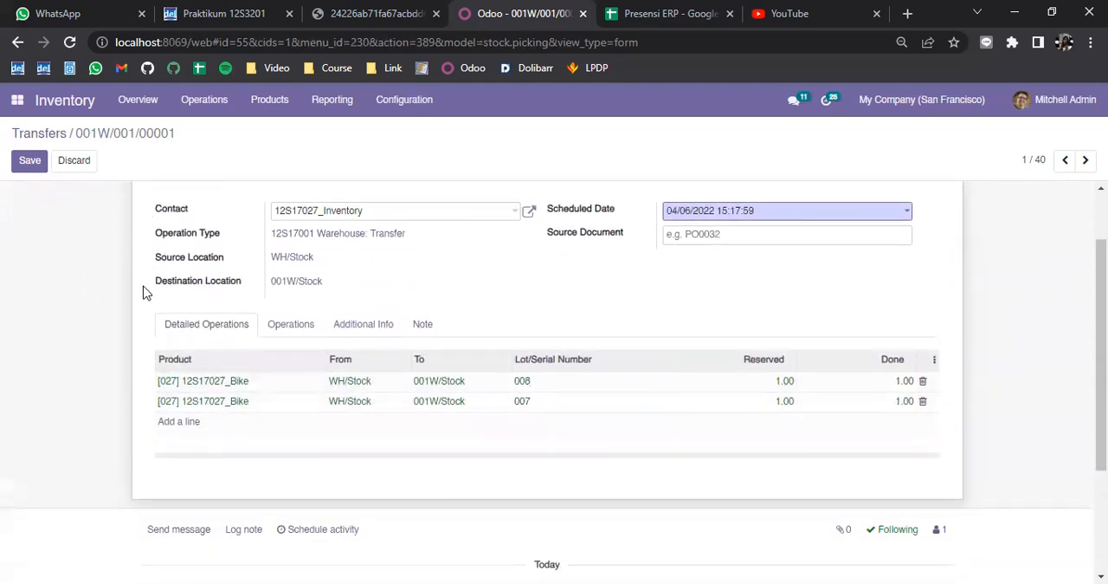
# Step: Save transfer 001W/001/00001 and validate it
pyautogui.click(100, 194)
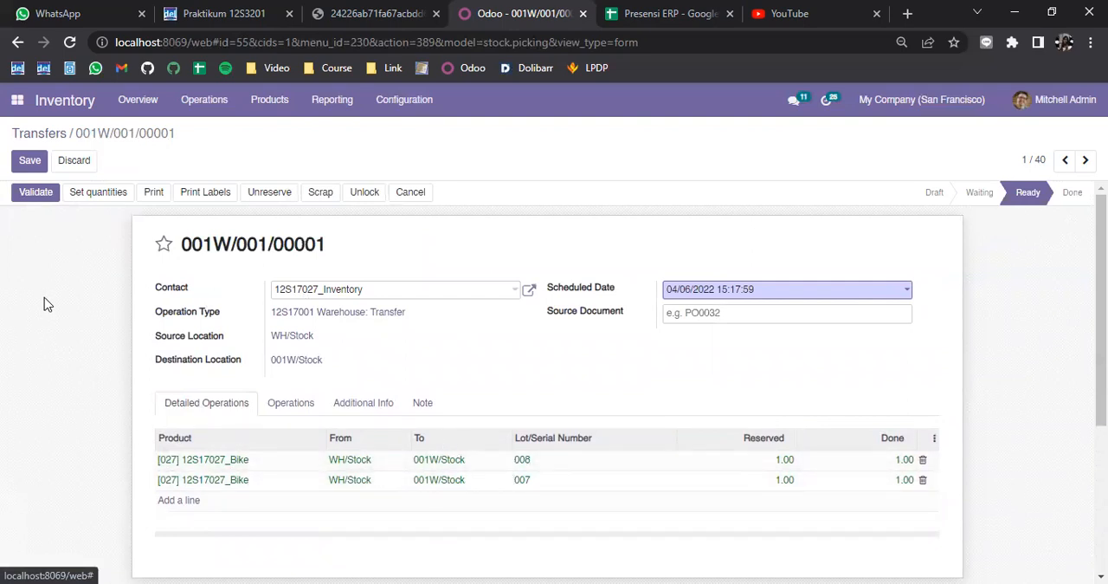
pyautogui.click(29, 161)
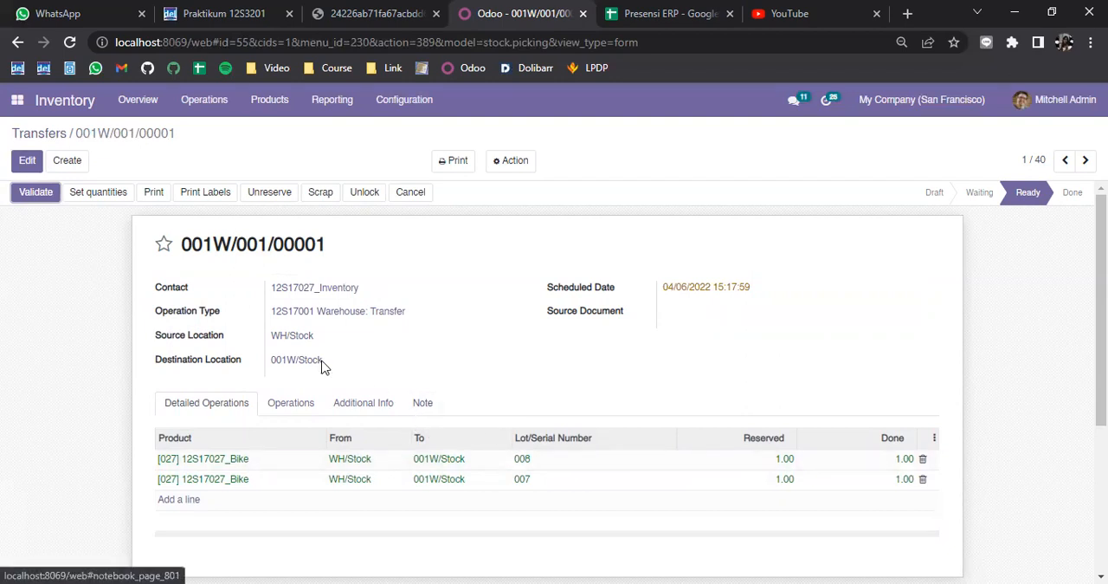
pyautogui.click(36, 194)
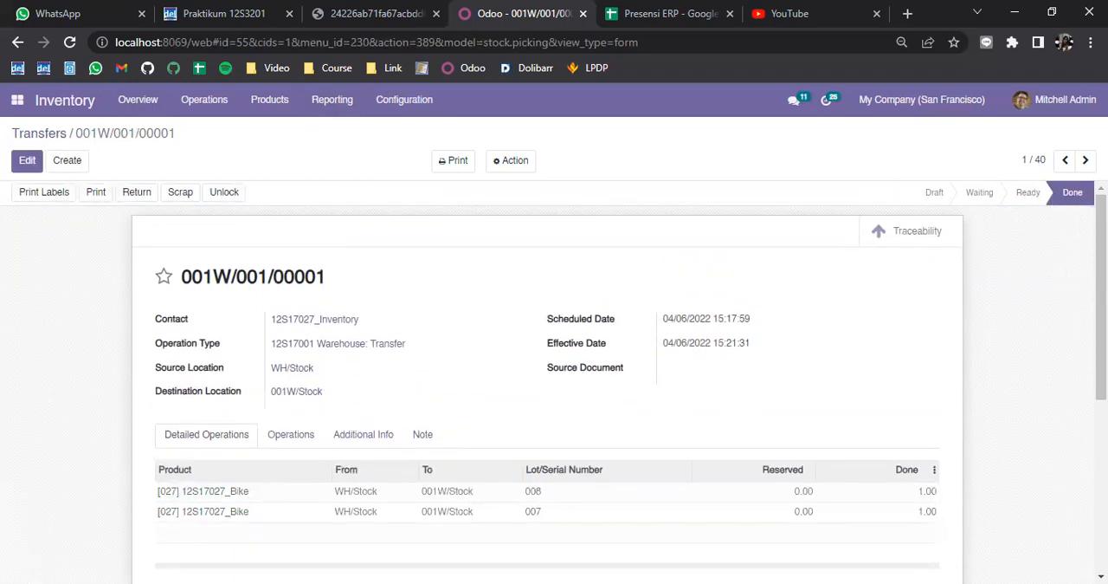
pyautogui.moveTo(1078, 199)
# Step: Open the 12S17027_Bike product and view its In/Out product moves
pyautogui.click(274, 104)
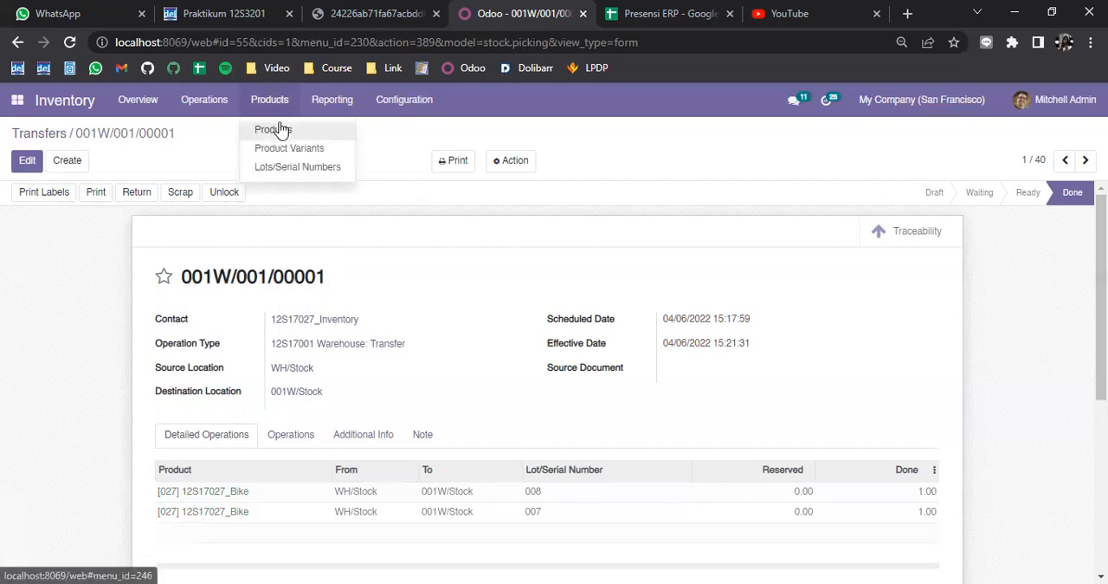
pyautogui.click(281, 129)
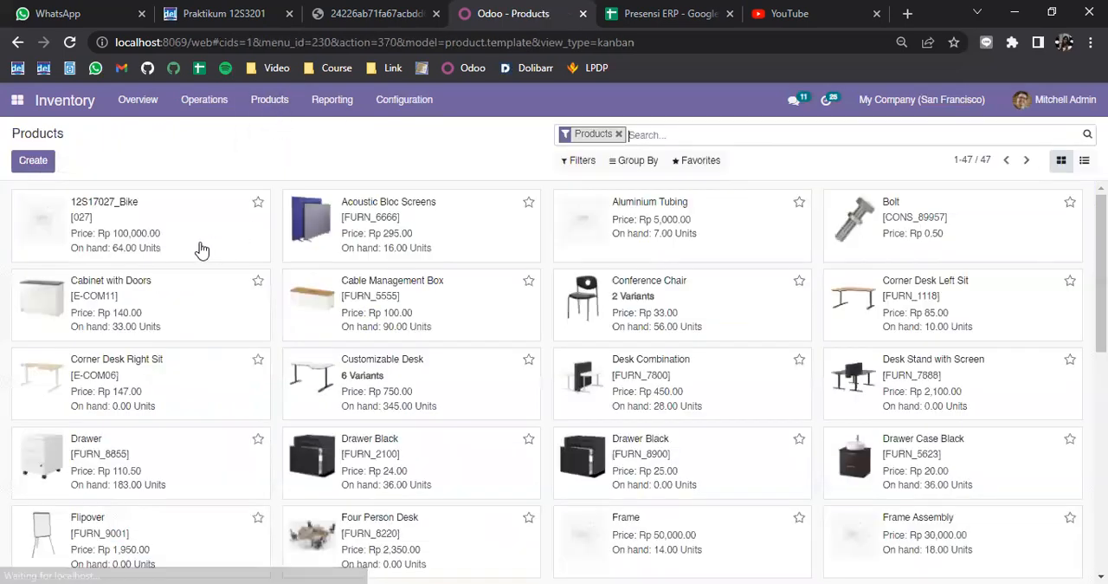
pyautogui.click(191, 227)
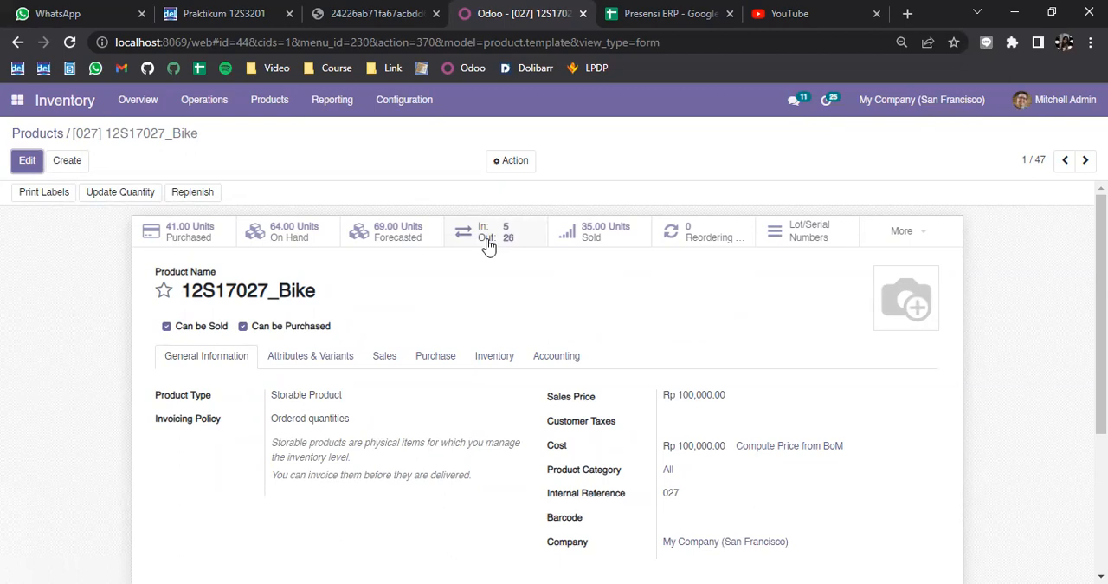
pyautogui.click(488, 247)
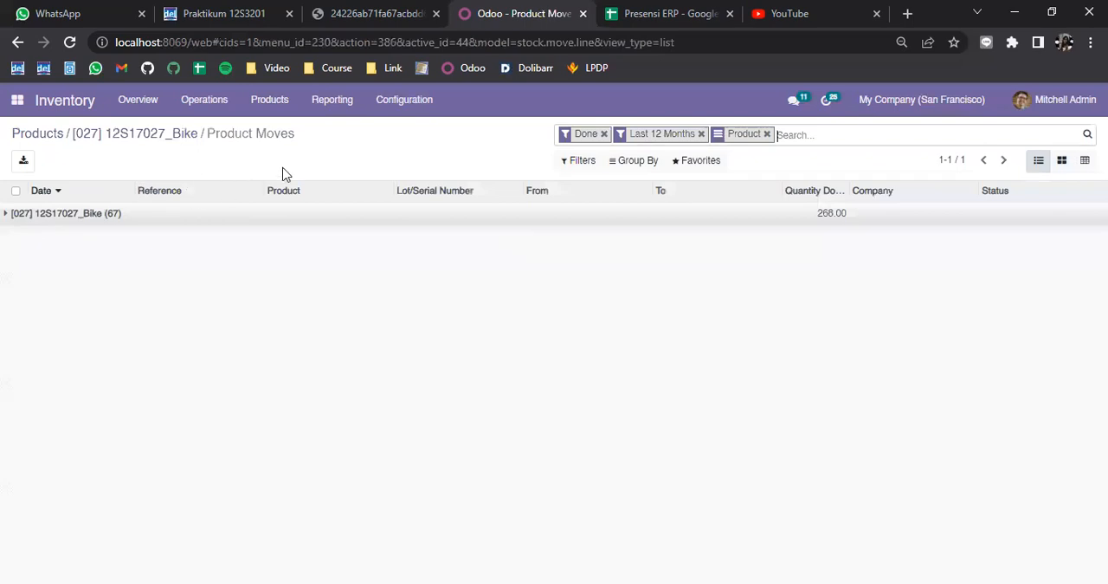
# Step: Expand the 12S17027_Bike moves, sort them by date with the newest first, and mark both 001W/001/00001 moves
pyautogui.click(7, 217)
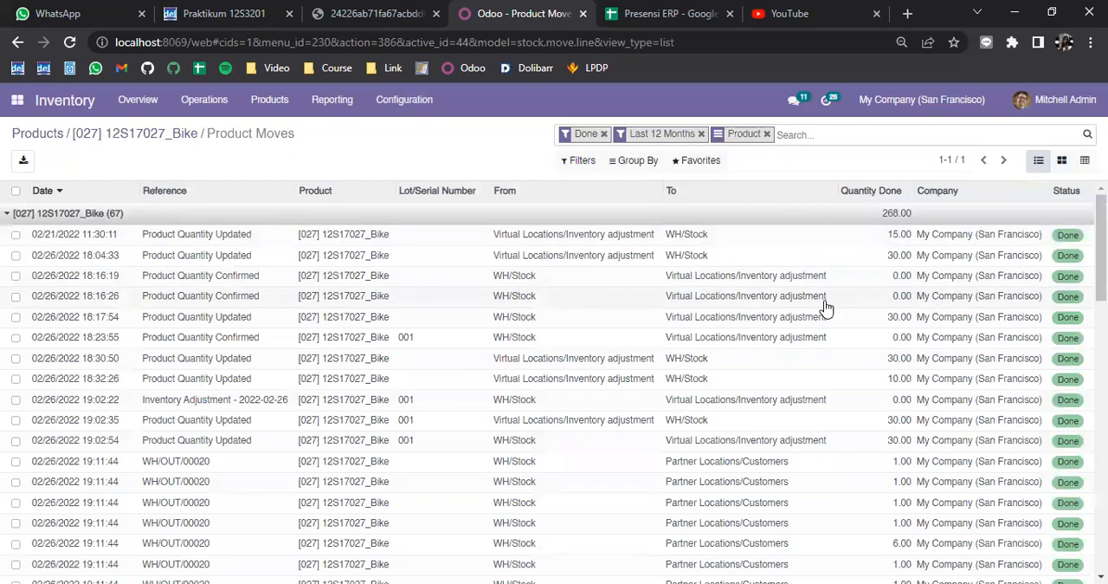
pyautogui.scroll(-12, 50, 304)
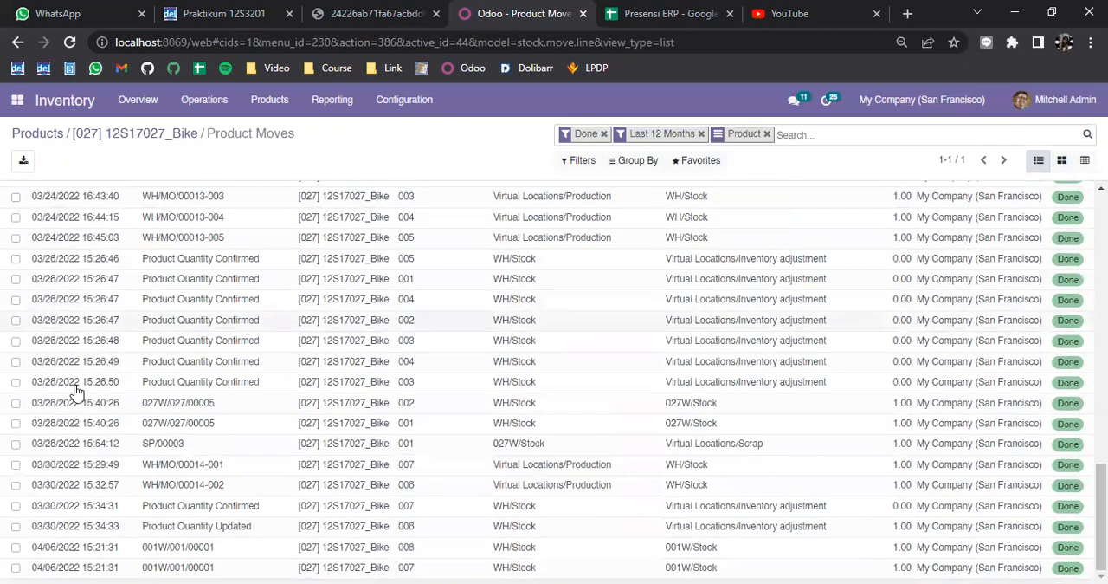
pyautogui.scroll(15, 76, 392)
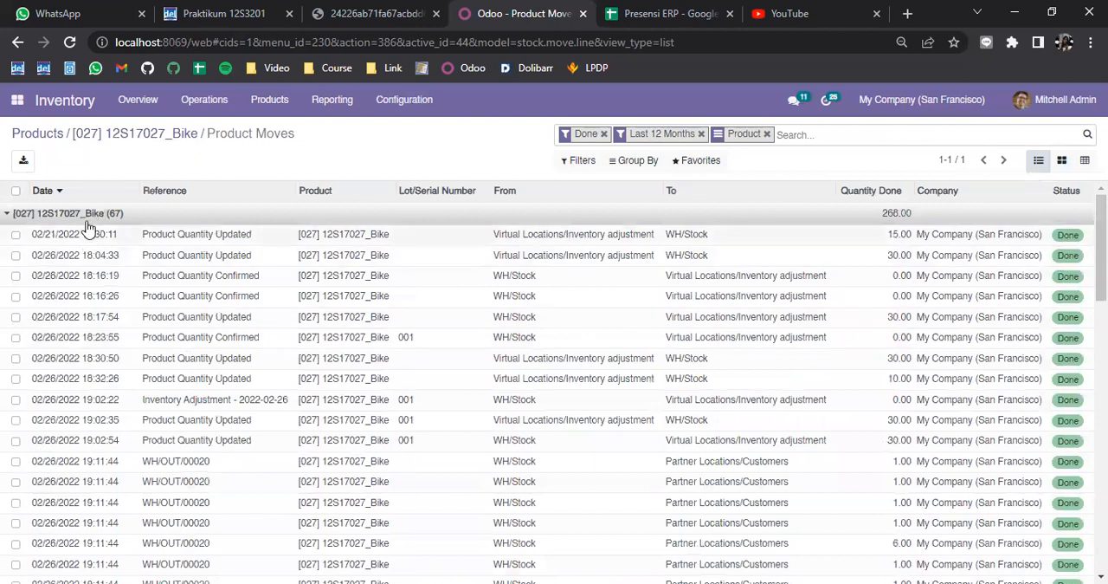
pyautogui.click(50, 191)
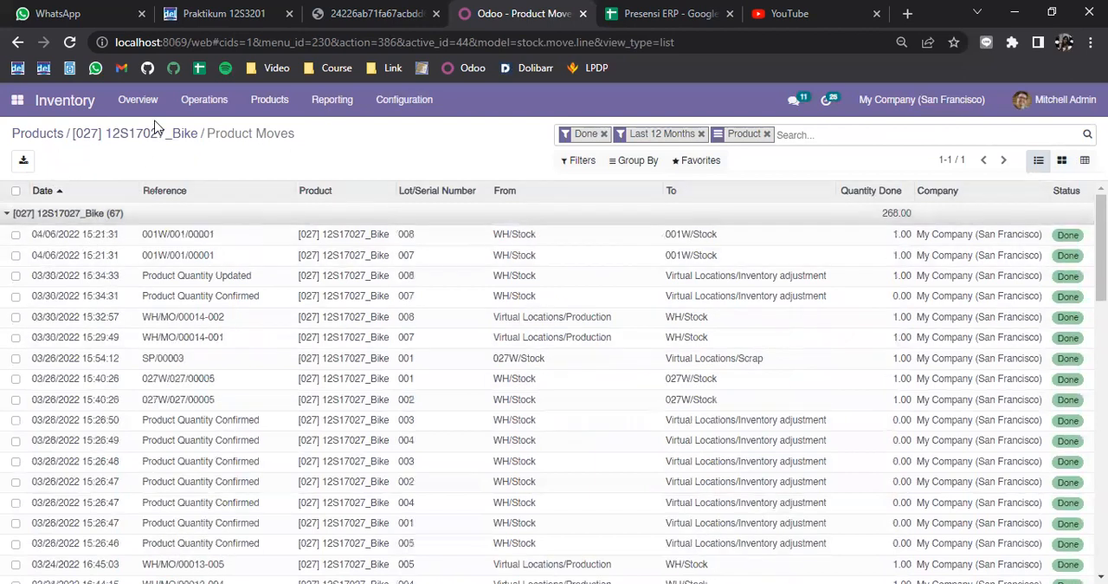
pyautogui.click(16, 235)
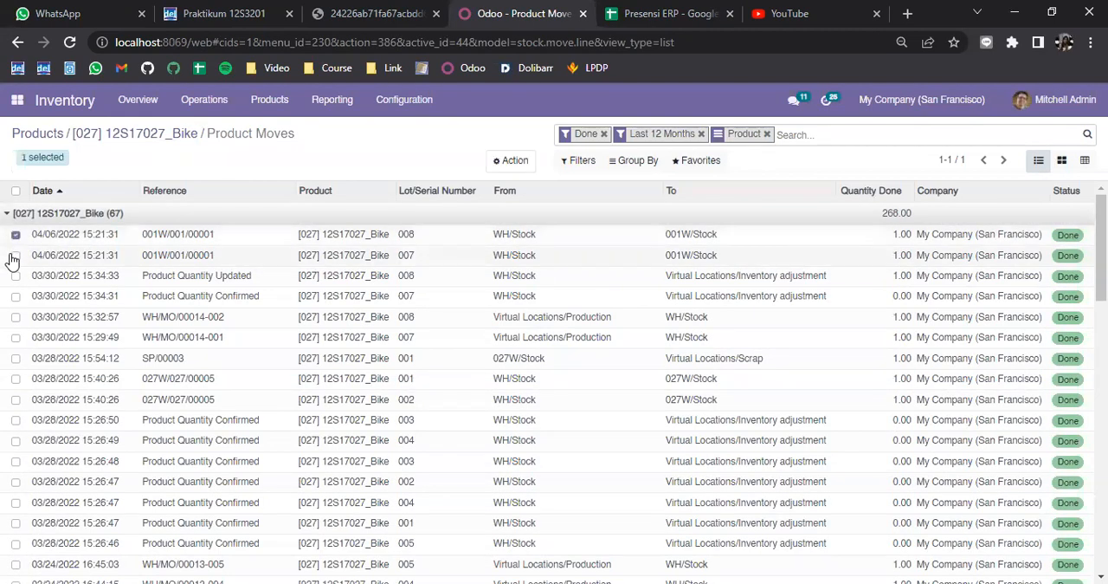
pyautogui.click(15, 256)
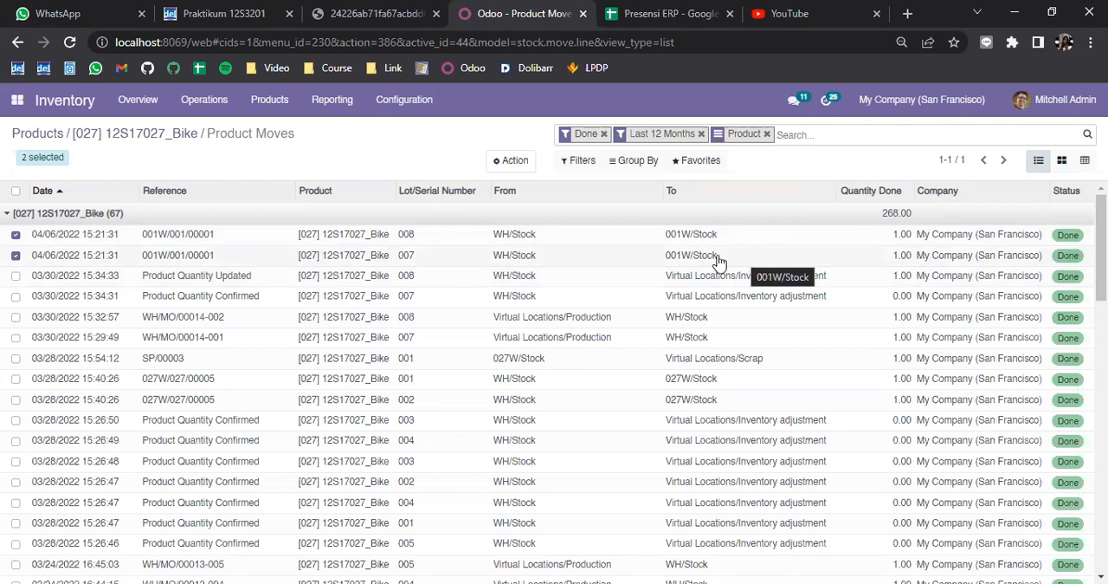
# Step: Examine the older bike moves, marking receipt WH/IN/00011 and delivery WH/OUT/00021 as incoming and outgoing examples
pyautogui.scroll(-6, 548, 249)
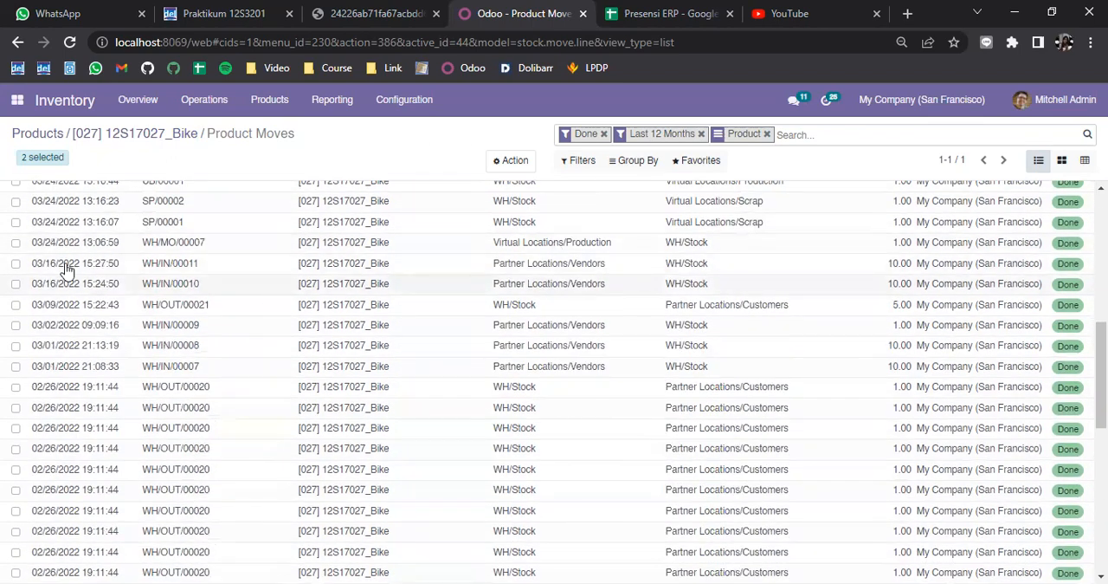
pyautogui.click(15, 265)
pyautogui.scroll(-2, 727, 286)
pyautogui.scroll(2, 747, 260)
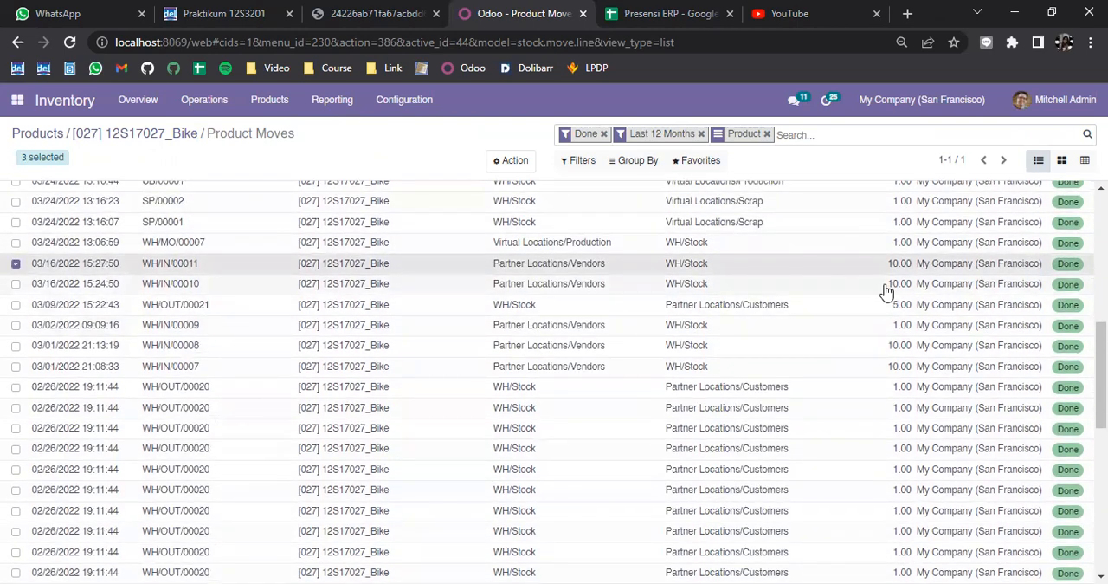
pyautogui.click(16, 306)
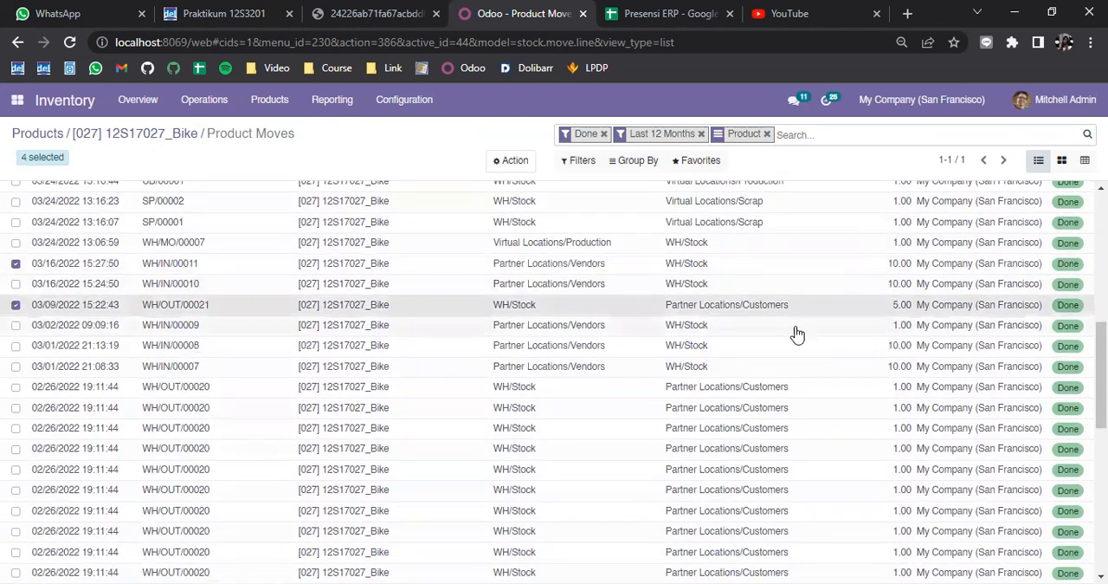
pyautogui.scroll(5, 35, 305)
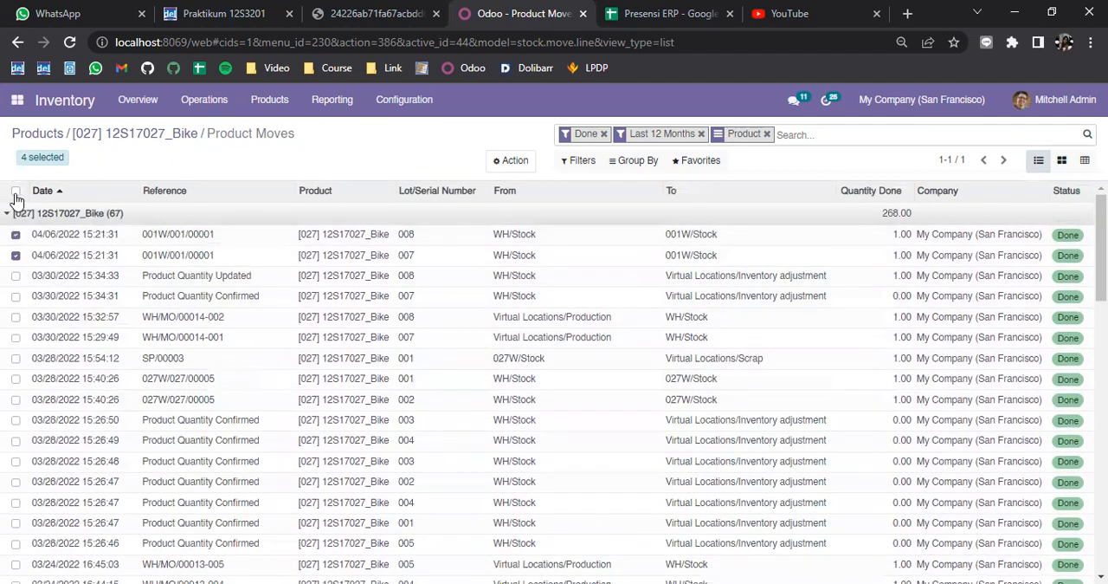
# Step: Switch to the assignment PDF and read the rest of the stock transfer exercise and the Latihan 4 Scrap Order instructions
pyautogui.click(316, 8)
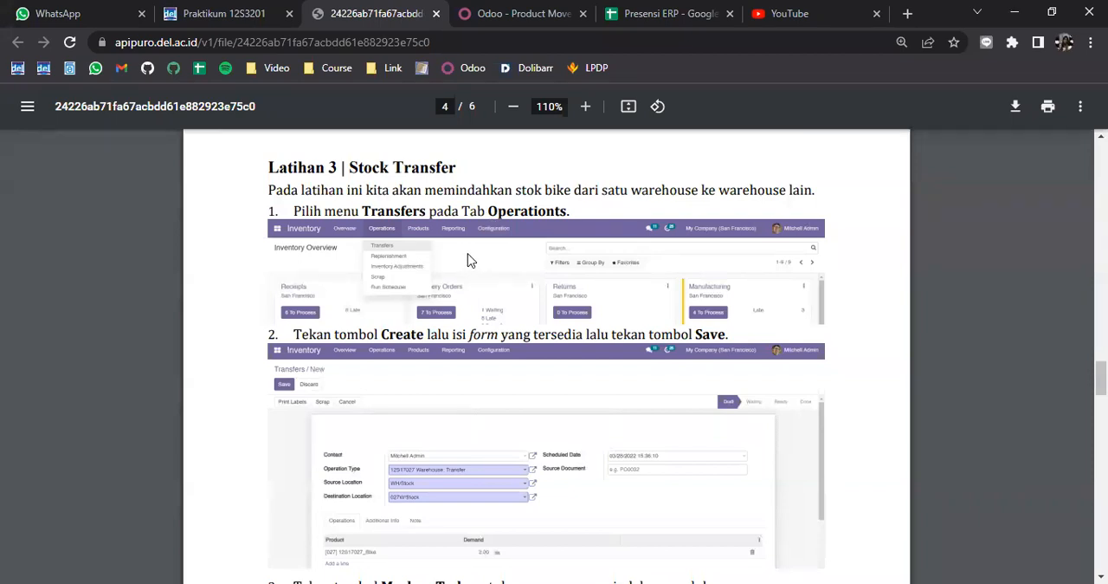
pyautogui.scroll(-10, 467, 260)
pyautogui.scroll(-3, 523, 299)
pyautogui.scroll(2, 526, 300)
pyautogui.scroll(-2, 526, 299)
pyautogui.scroll(3, 526, 299)
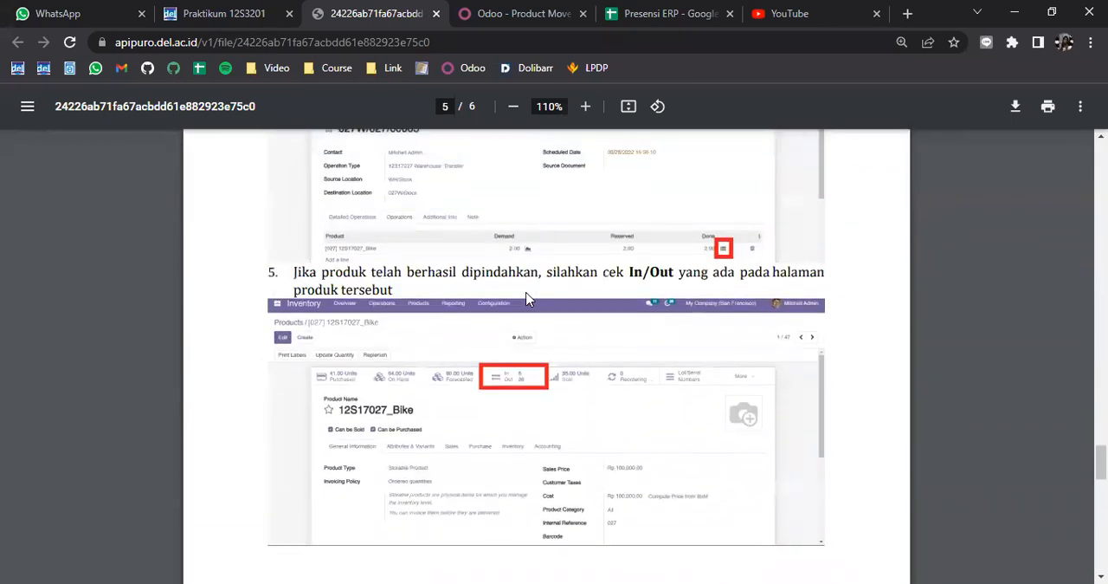
pyautogui.scroll(-8, 526, 299)
pyautogui.scroll(-3, 527, 298)
pyautogui.scroll(4, 526, 299)
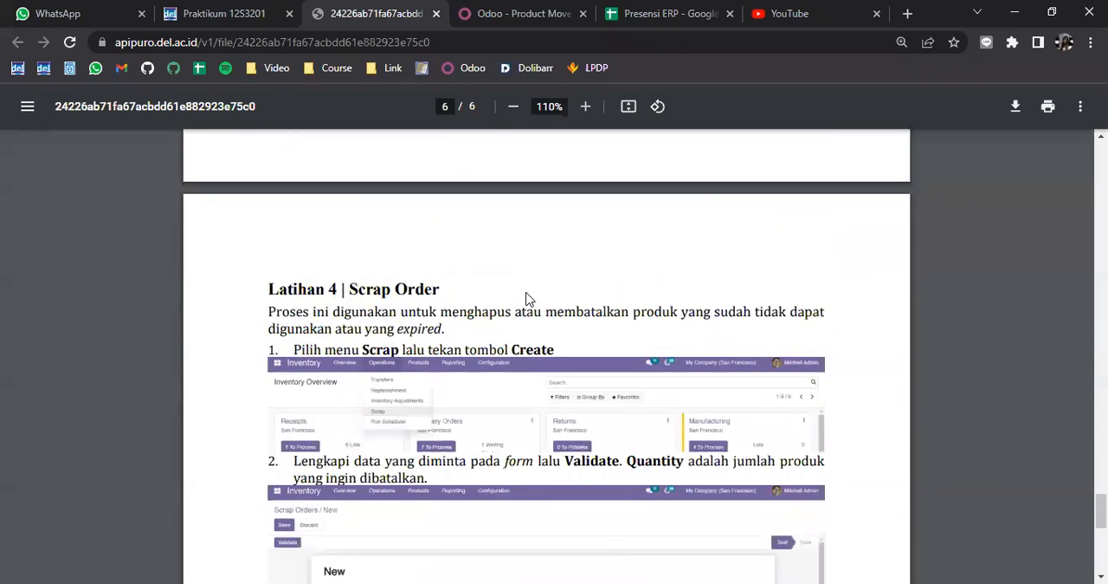
pyautogui.scroll(-1, 527, 299)
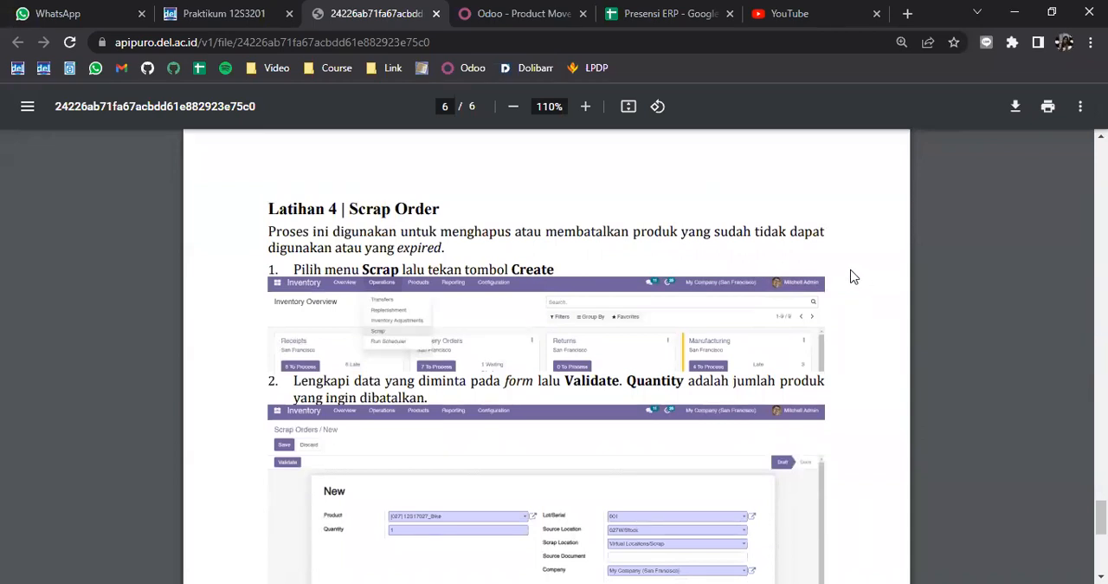
pyautogui.scroll(-2, 815, 336)
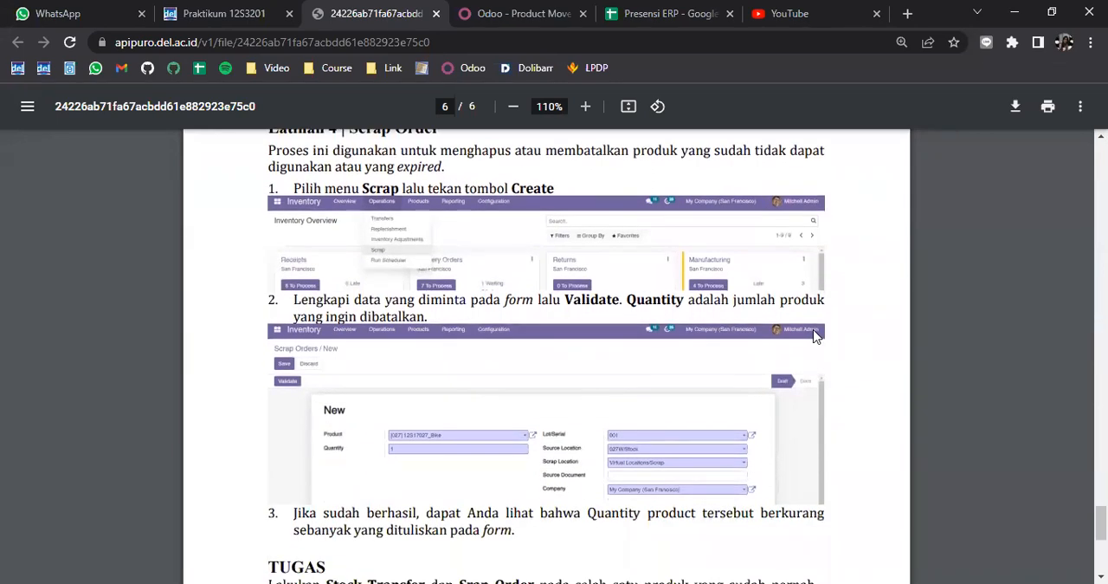
pyautogui.scroll(2, 814, 334)
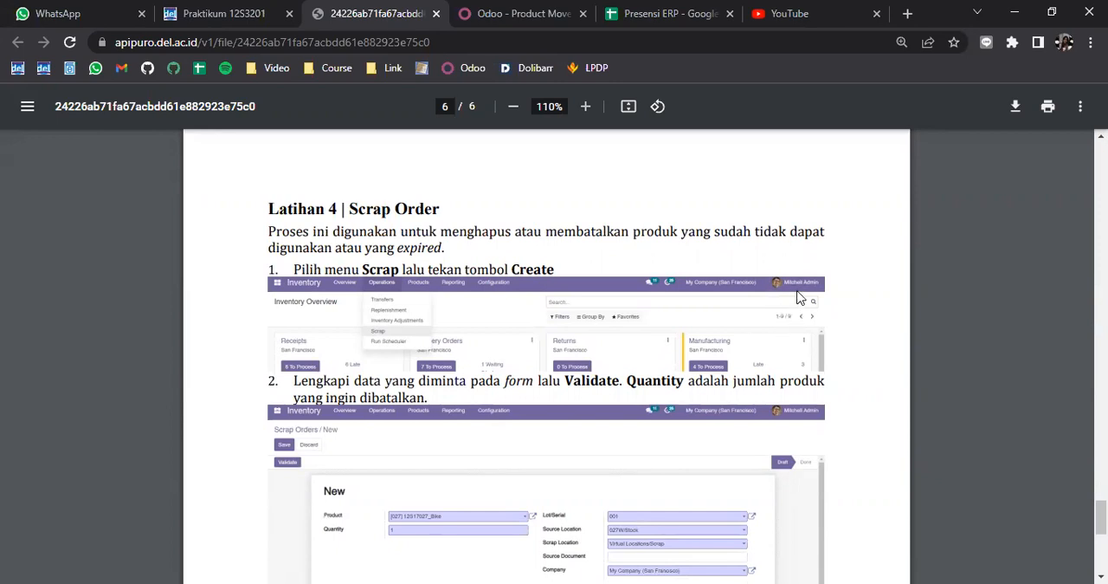
pyautogui.scroll(-2, 773, 337)
pyautogui.scroll(2, 773, 336)
# Step: Switch to Odoo and start a new scrap order for the product [027] 12S17027_Bike
pyautogui.click(509, 14)
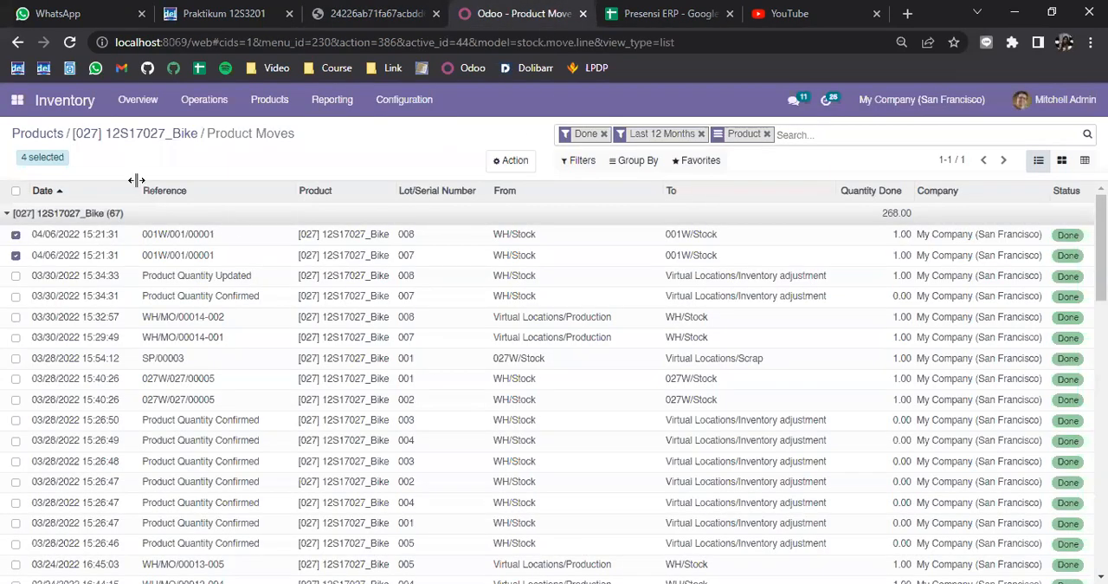
pyautogui.click(208, 106)
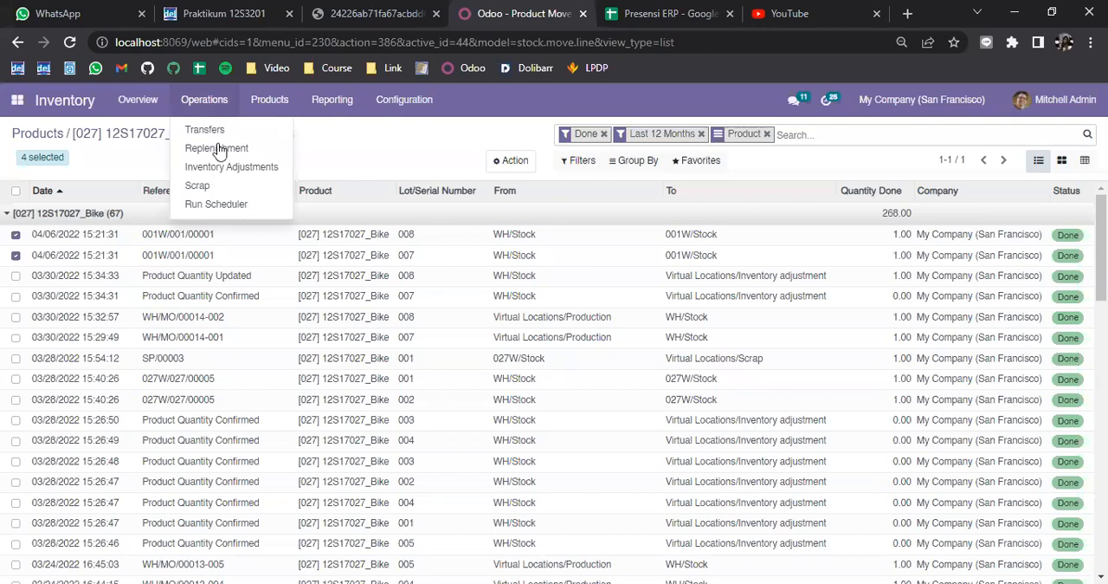
pyautogui.click(195, 186)
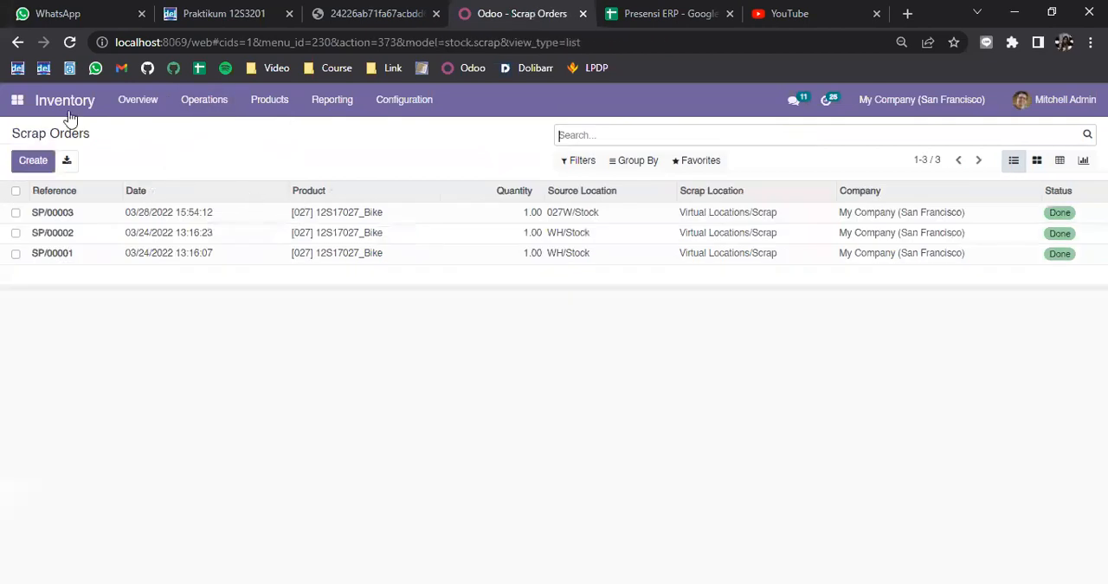
pyautogui.click(33, 163)
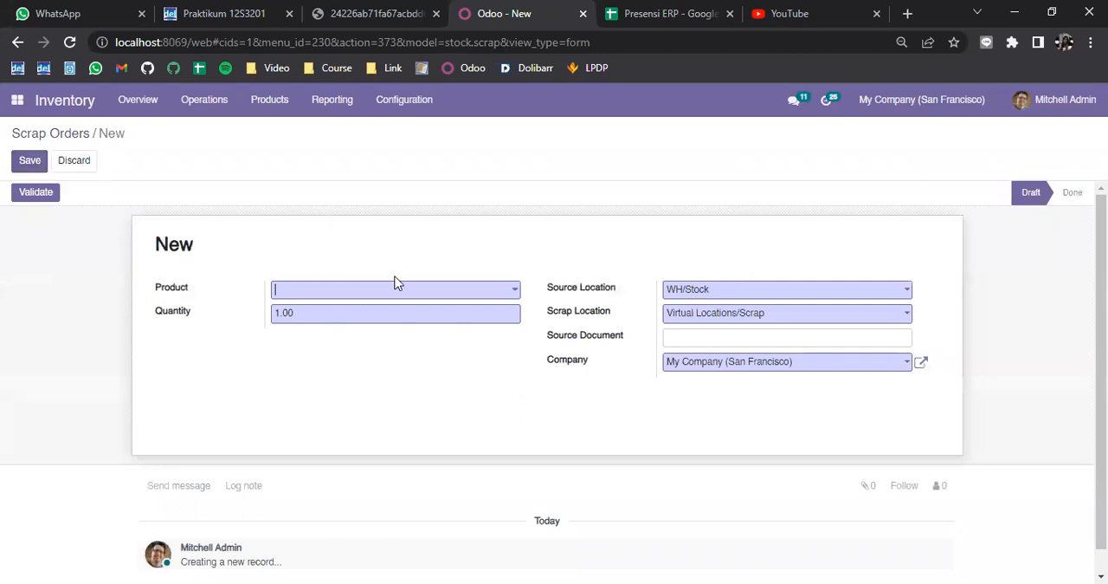
pyautogui.click(456, 294)
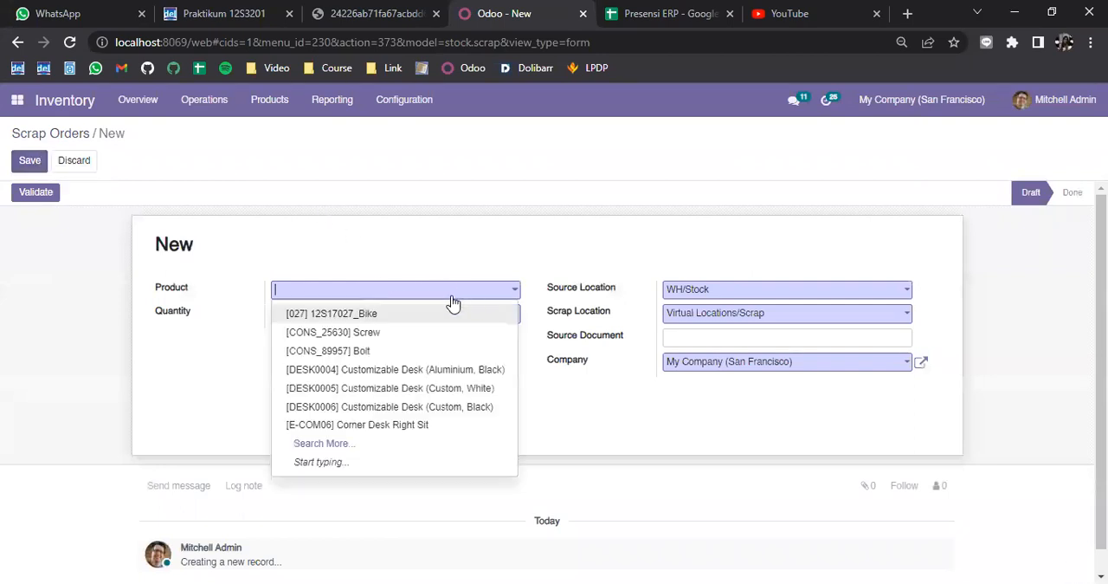
pyautogui.click(412, 314)
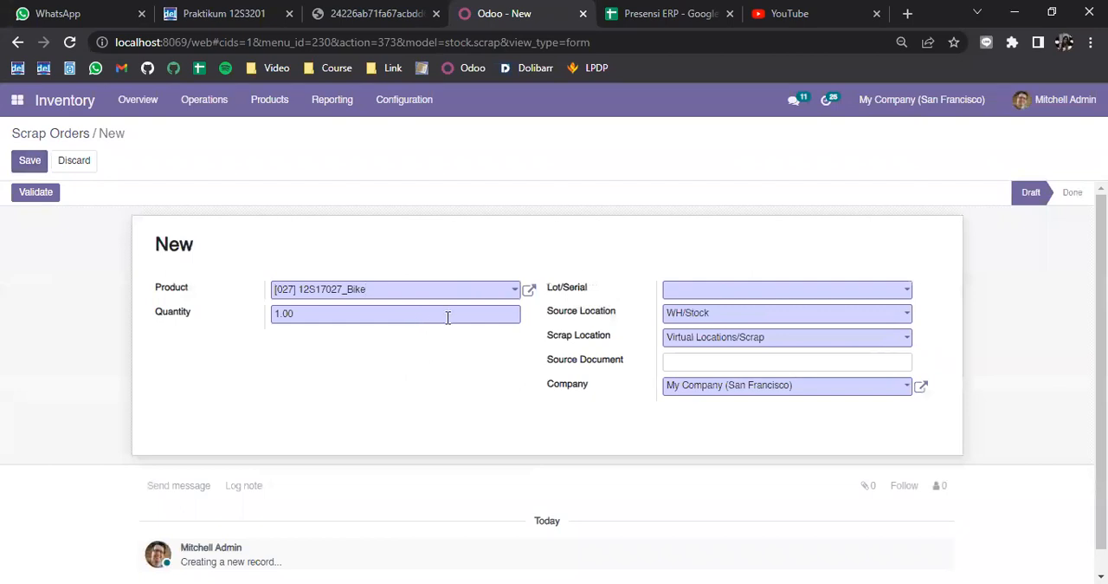
# Step: Set the scrap order's lot/serial to 008 and accept the source location change to 001W/Stock
pyautogui.click(768, 297)
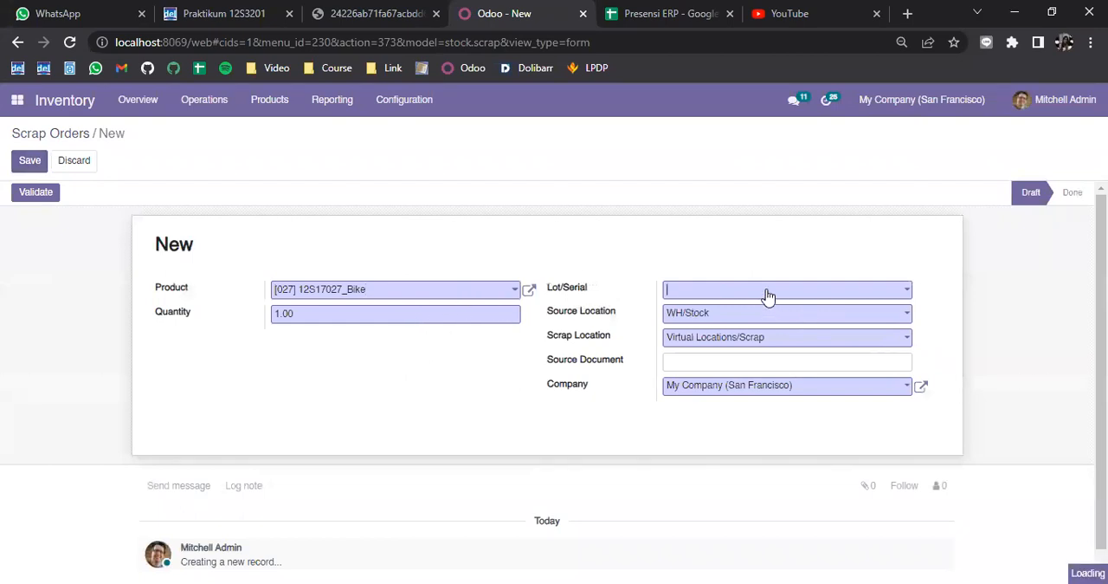
pyautogui.click(732, 447)
pyautogui.click(403, 373)
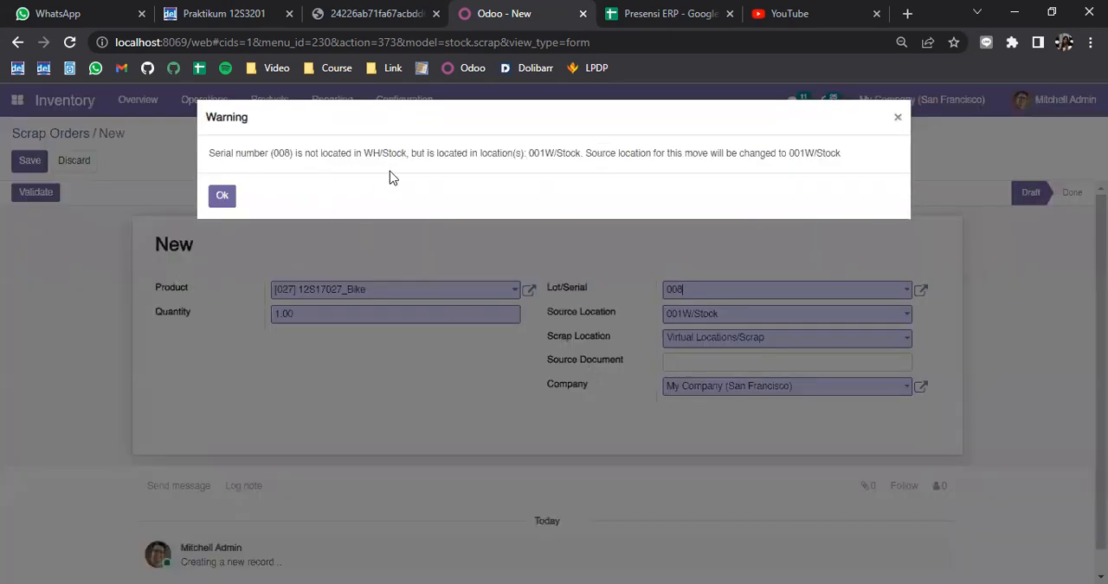
pyautogui.click(224, 201)
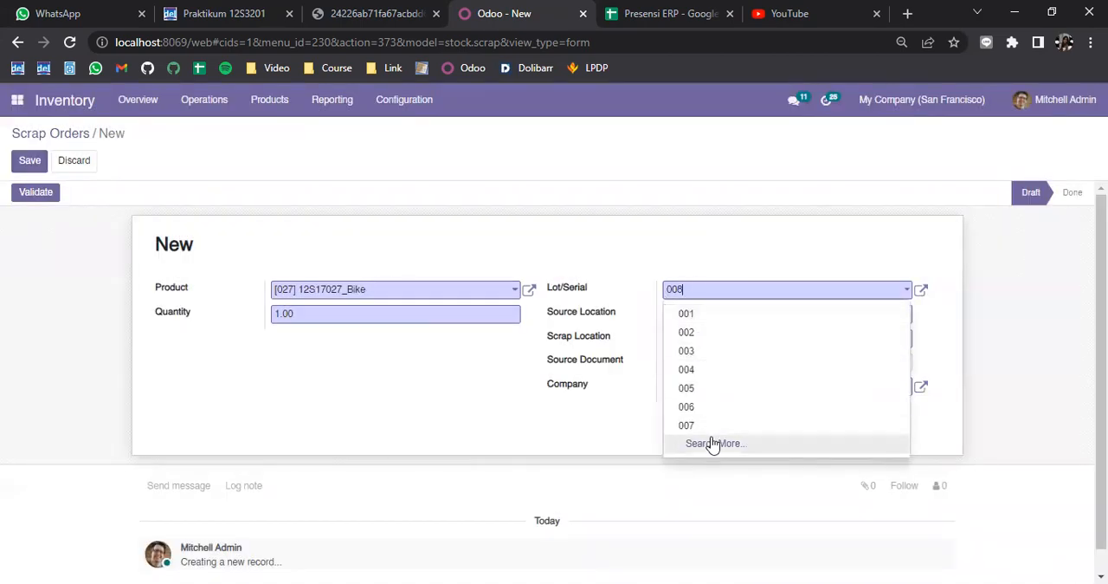
# Step: Try lot/serial 006 with source location 001W/Stock, and set the lot/serial back to 008
pyautogui.click(689, 408)
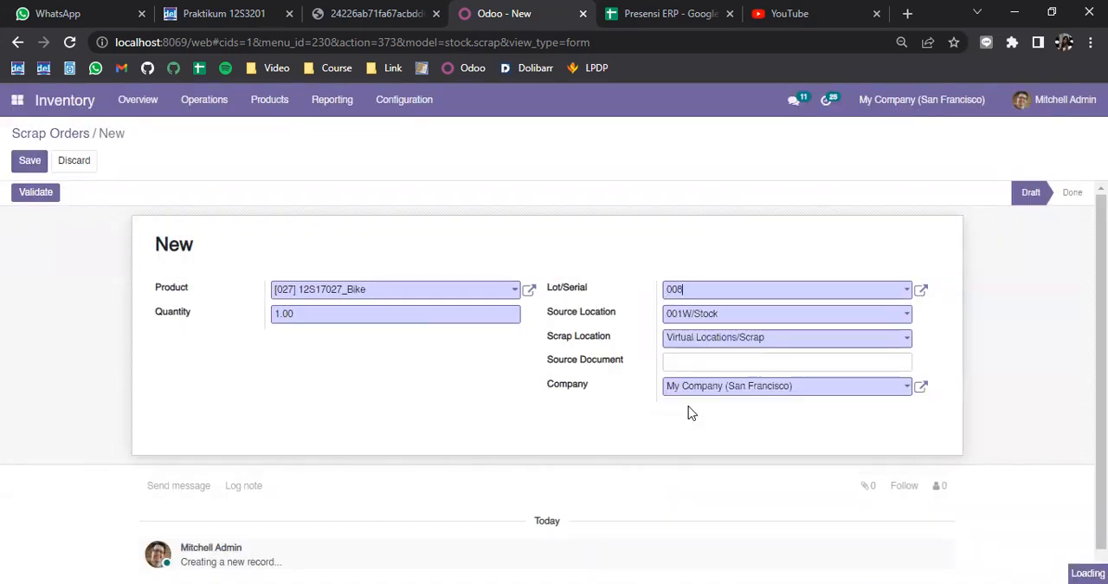
pyautogui.click(718, 316)
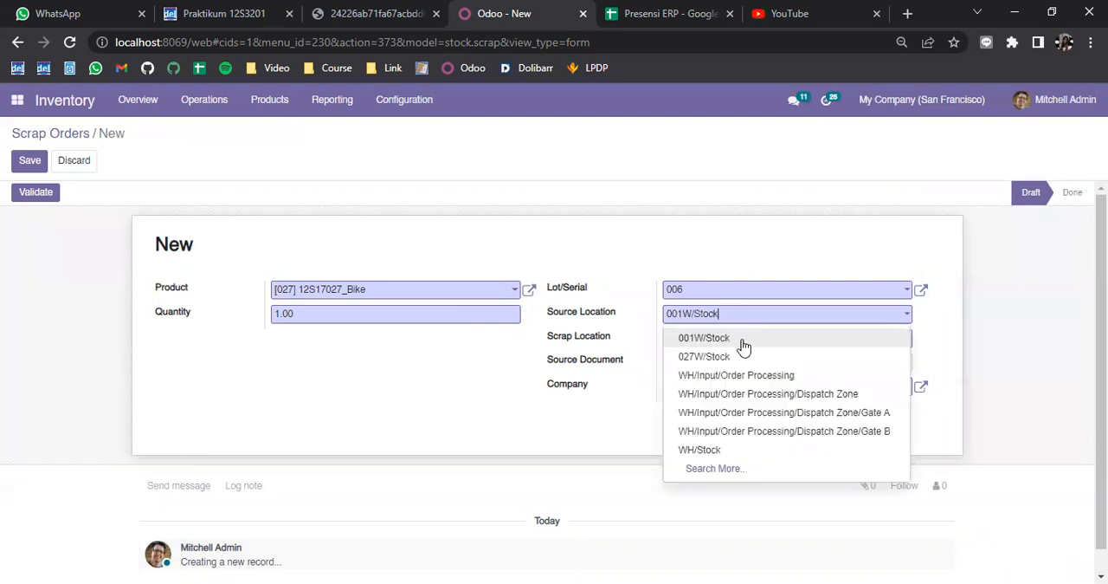
pyautogui.click(742, 344)
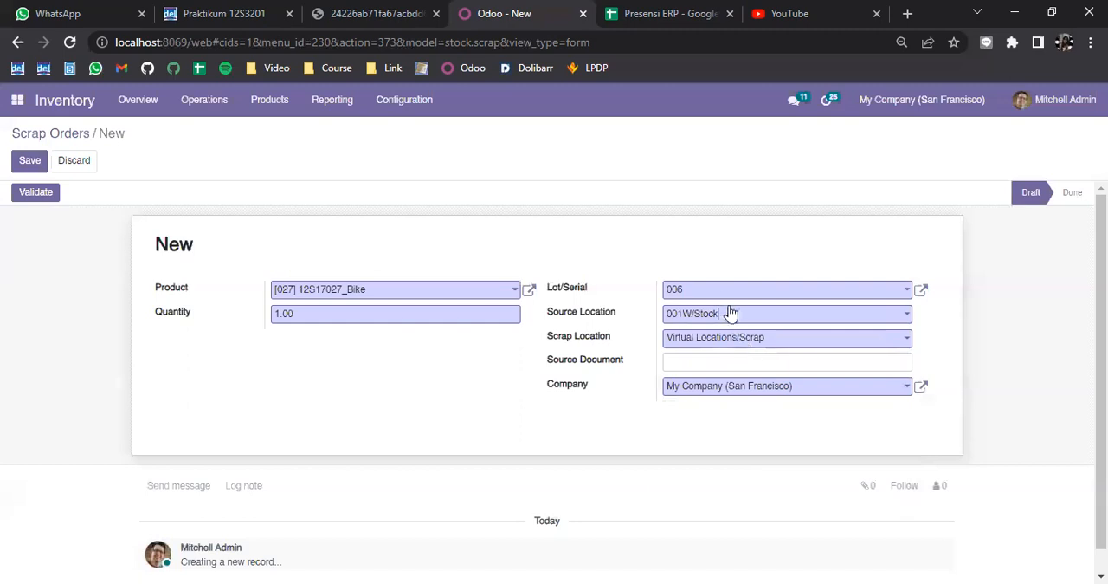
pyautogui.click(724, 292)
pyautogui.click(716, 447)
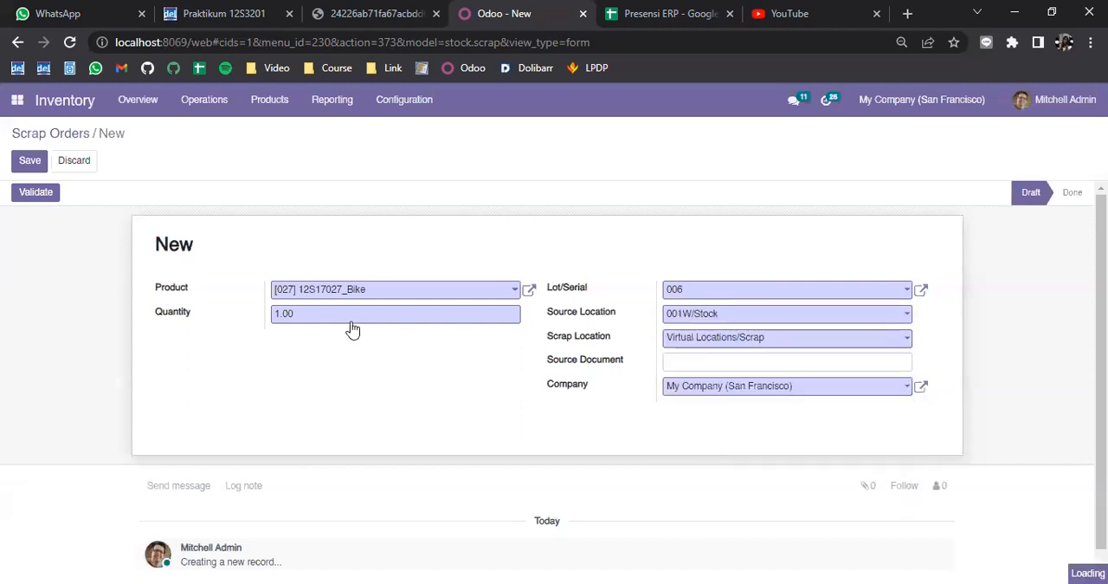
pyautogui.click(255, 377)
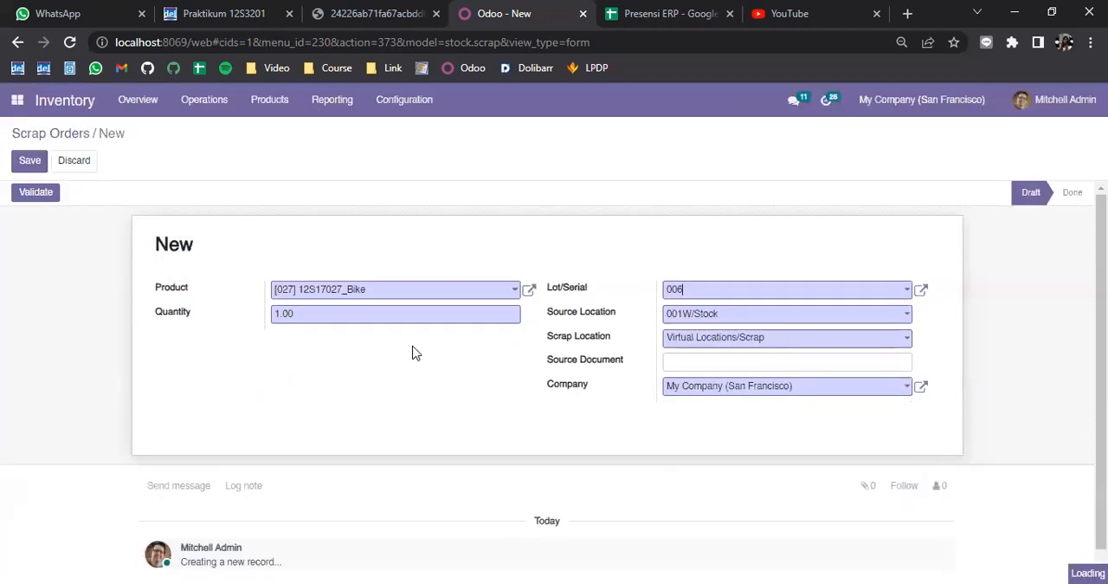
# Step: Choose 001W/Stock as the scrap order's source location, and save and validate the order
pyautogui.click(677, 315)
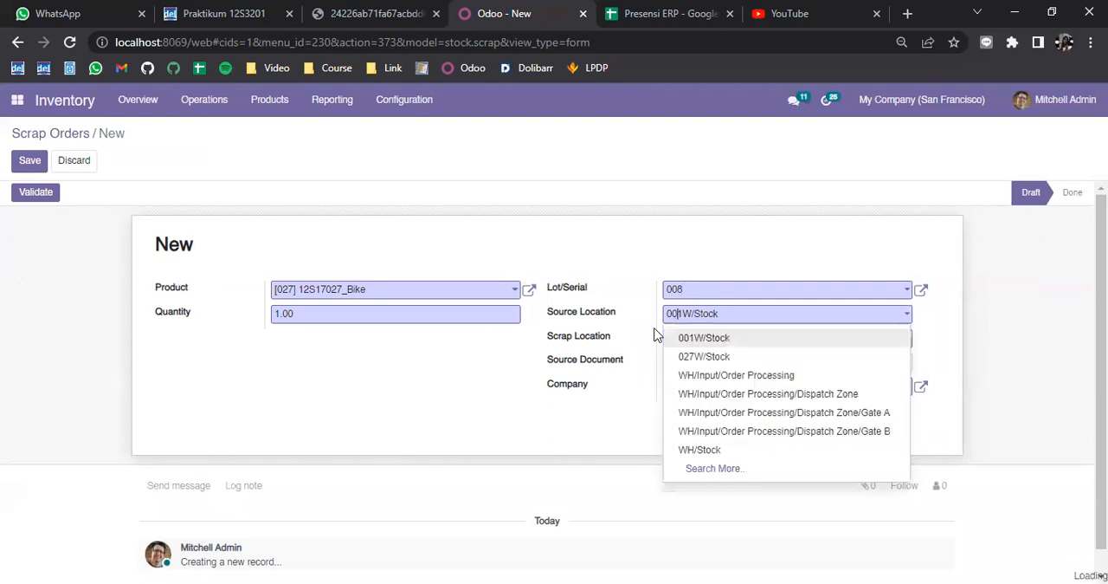
pyautogui.click(714, 344)
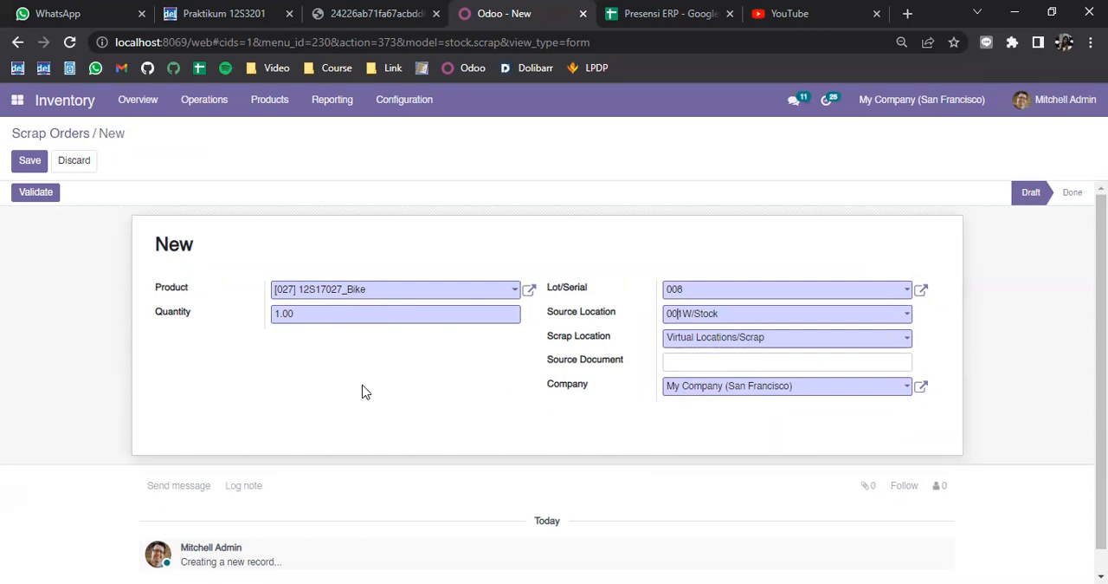
pyautogui.click(29, 163)
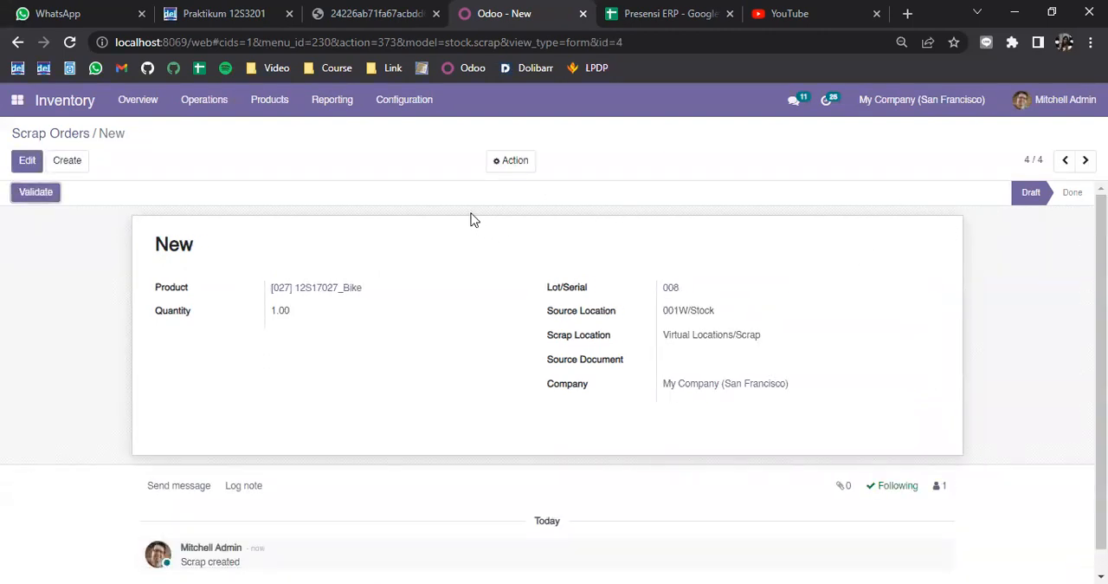
pyautogui.click(39, 194)
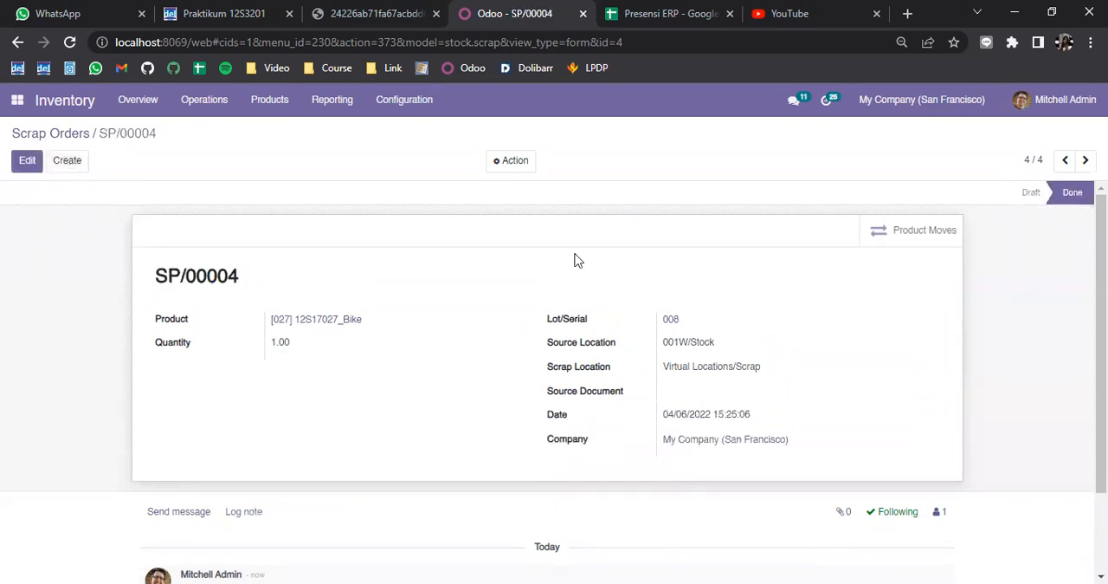
# Step: Open the 12S17027_Bike product moves, sort them by date with the newest first, and mark the SP/00004 scrap move
pyautogui.click(261, 102)
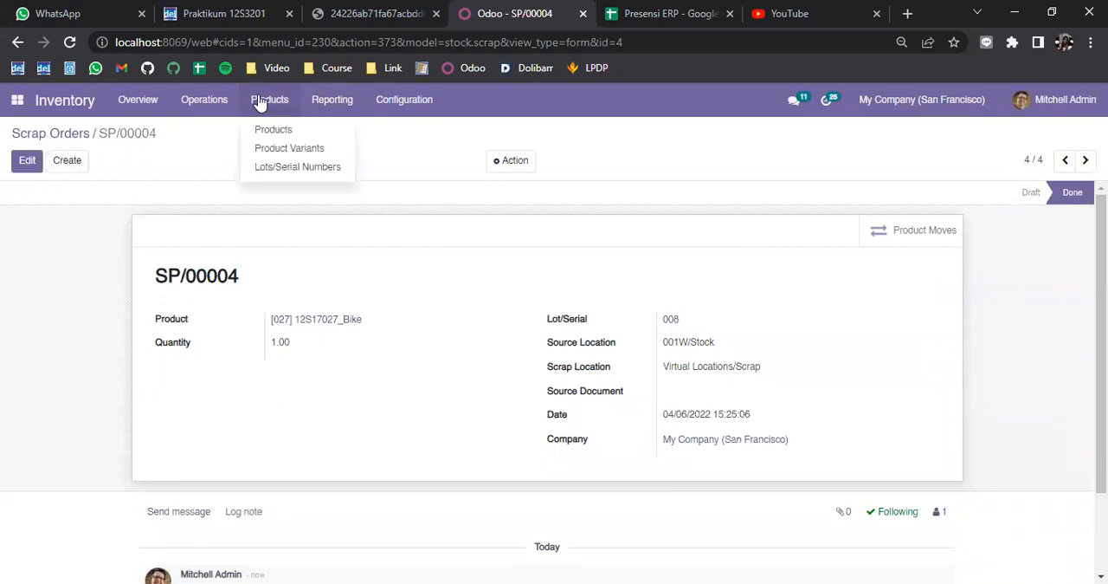
pyautogui.click(273, 130)
pyautogui.click(257, 201)
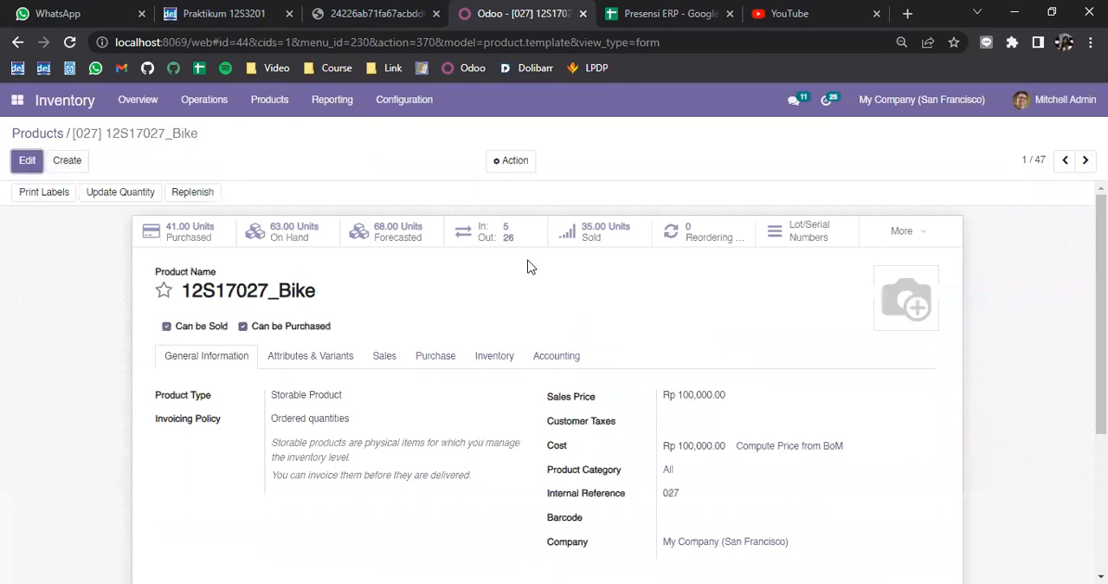
pyautogui.click(507, 235)
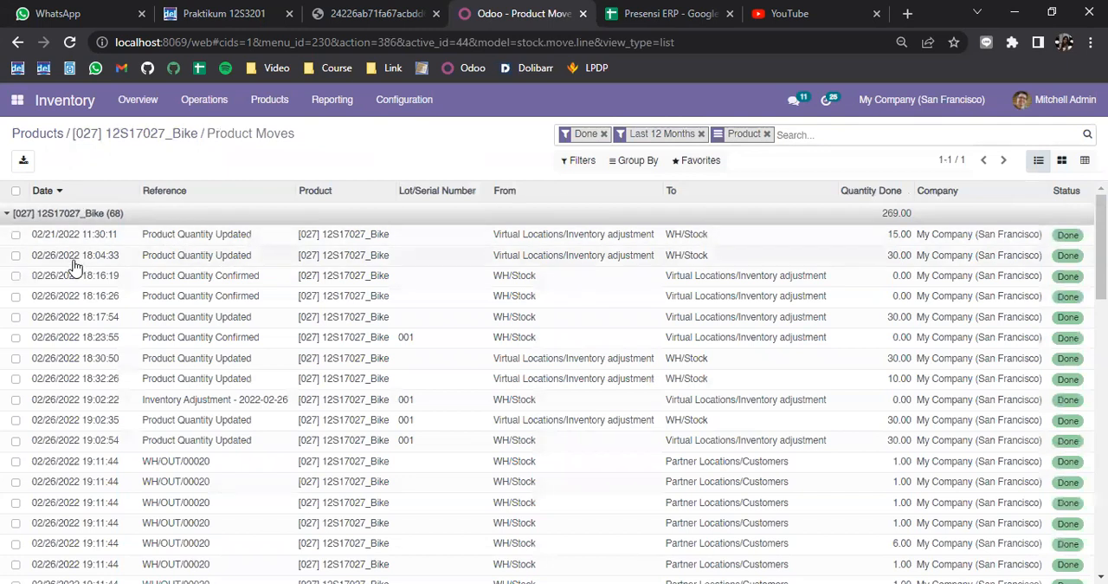
pyautogui.click(65, 191)
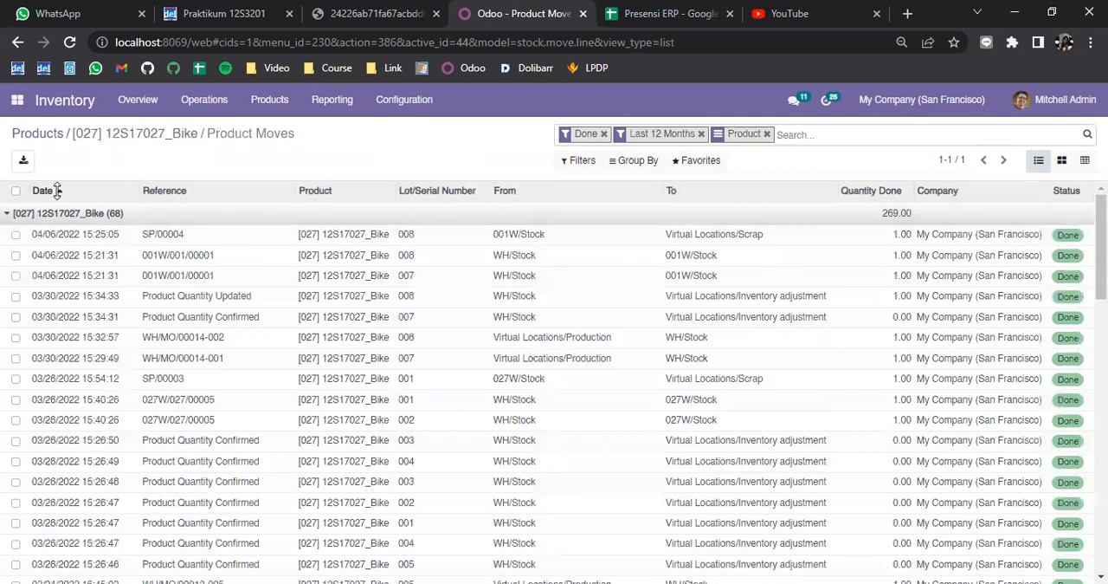
pyautogui.click(15, 234)
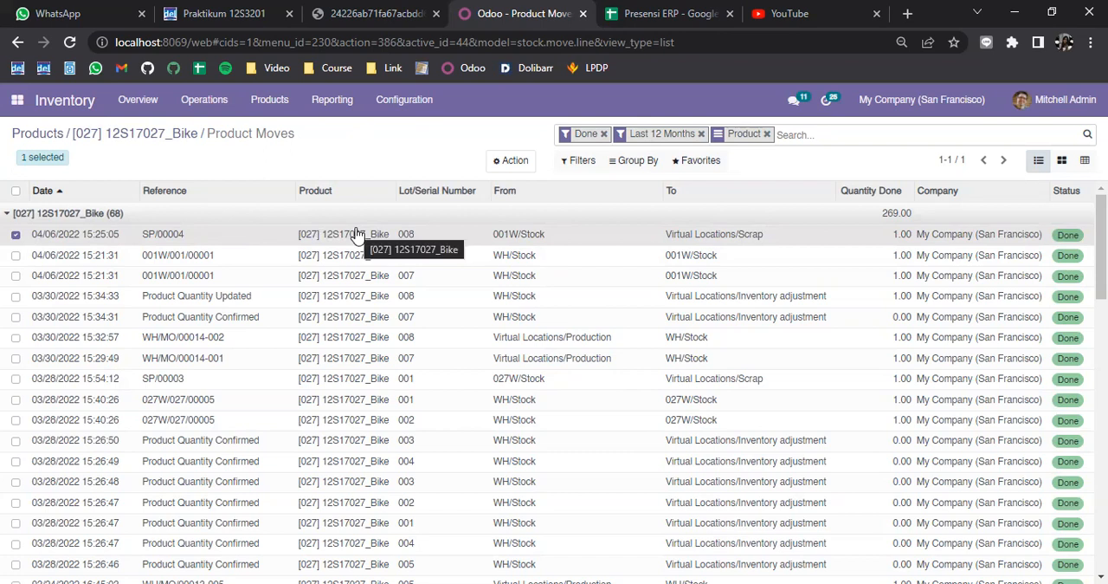
# Step: Return to the 12S17027_Bike product and view its on-hand quantities by location and serial number
pyautogui.click(118, 141)
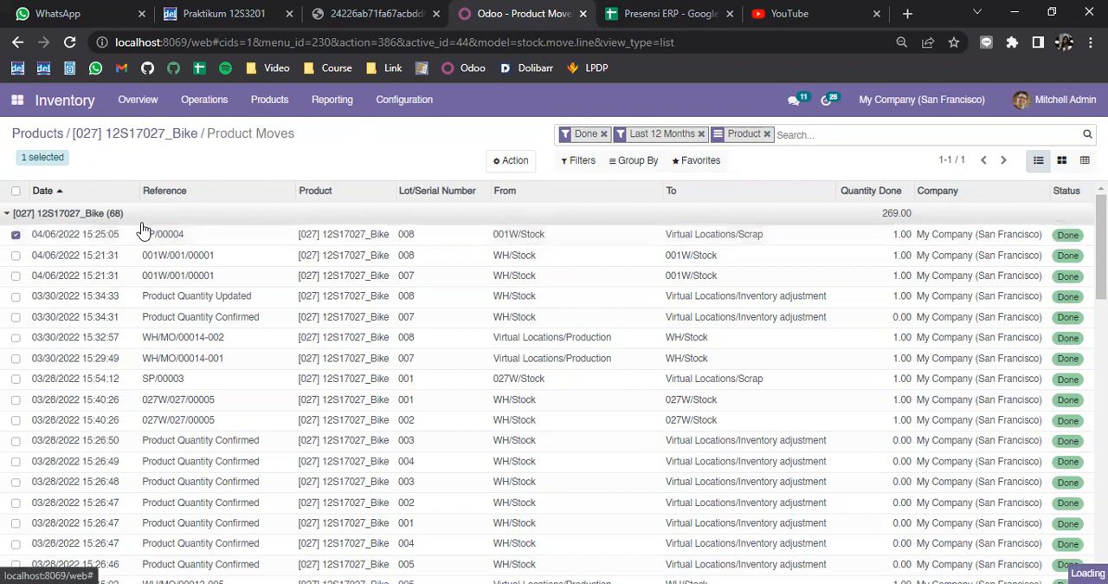
pyautogui.click(317, 234)
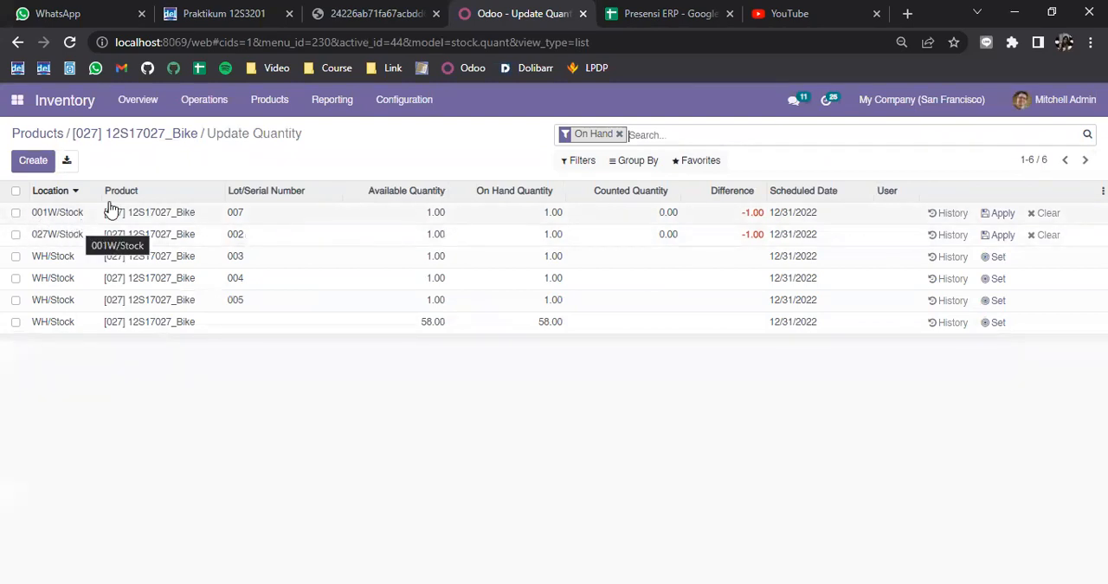
# Step: Switch to the assignment PDF and read the remaining Scrap Order instructions and the TUGAS section
pyautogui.click(403, 12)
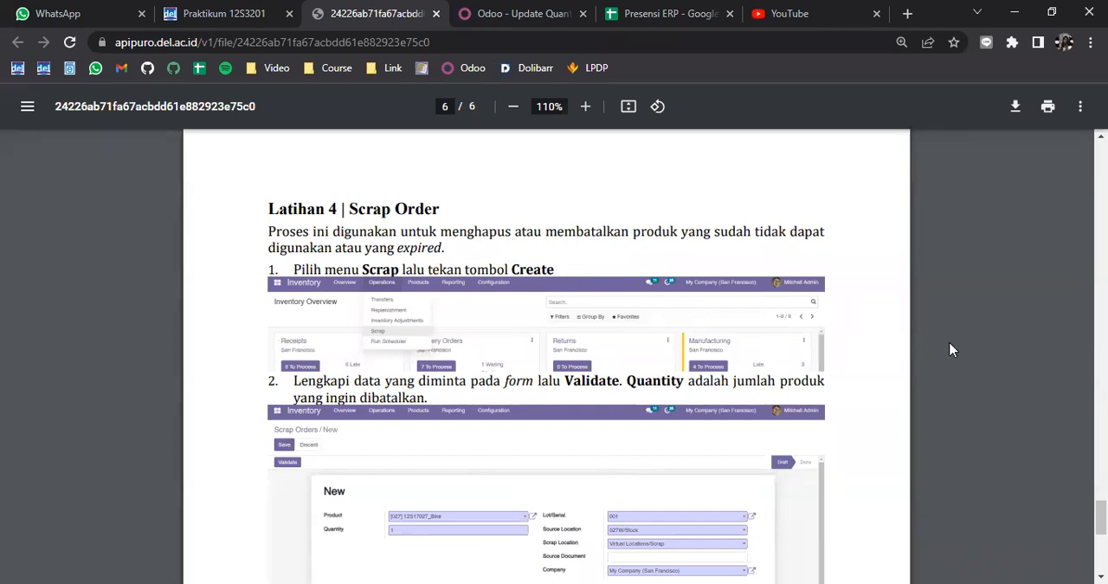
pyautogui.scroll(-5, 950, 358)
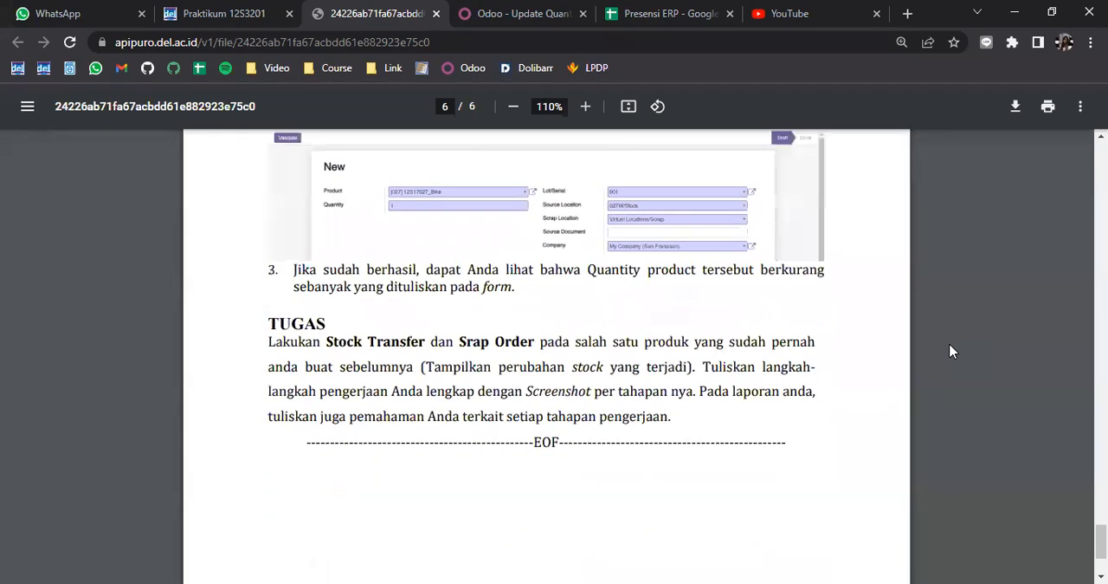
pyautogui.scroll(2, 950, 350)
pyautogui.scroll(-1, 950, 350)
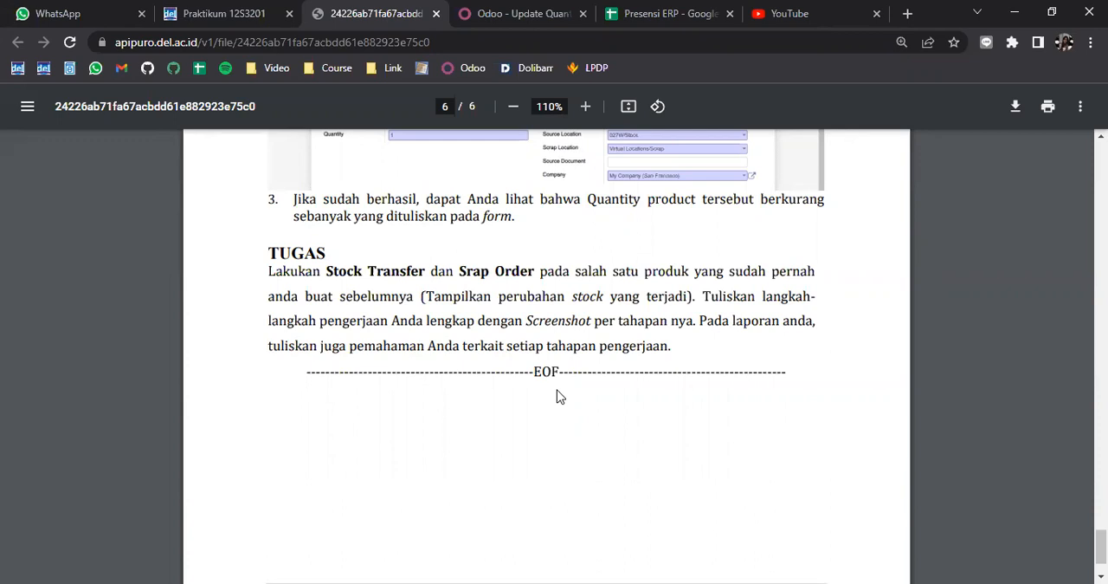
pyautogui.scroll(5, 576, 408)
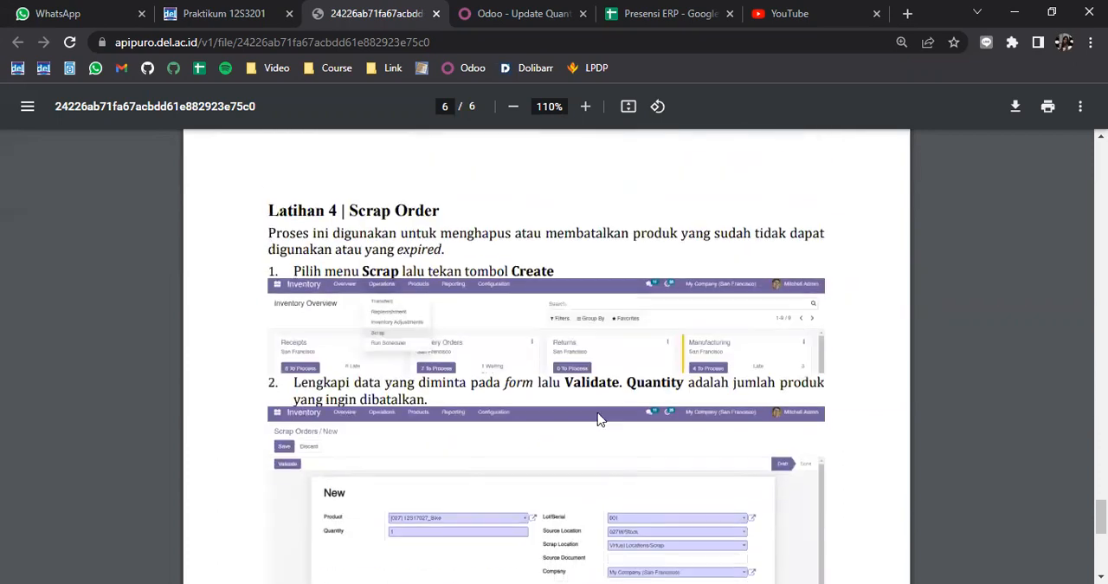
pyautogui.scroll(-4, 594, 405)
pyautogui.scroll(-2, 596, 403)
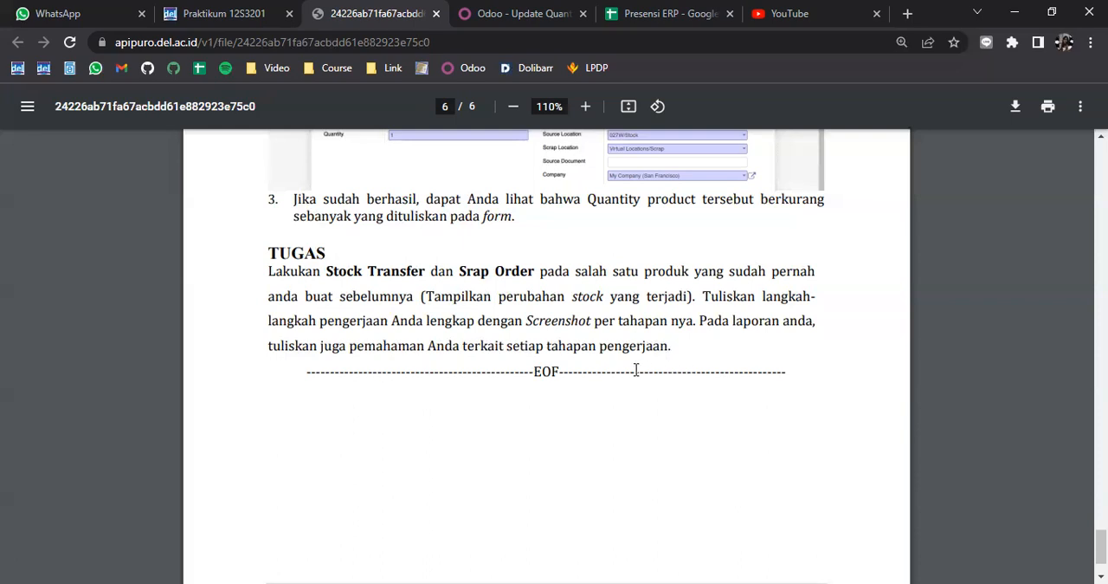
# Step: Switch back to Odoo, open the 12S17027_Bike product, and examine the Traceability settings in its inventory details
pyautogui.click(511, 10)
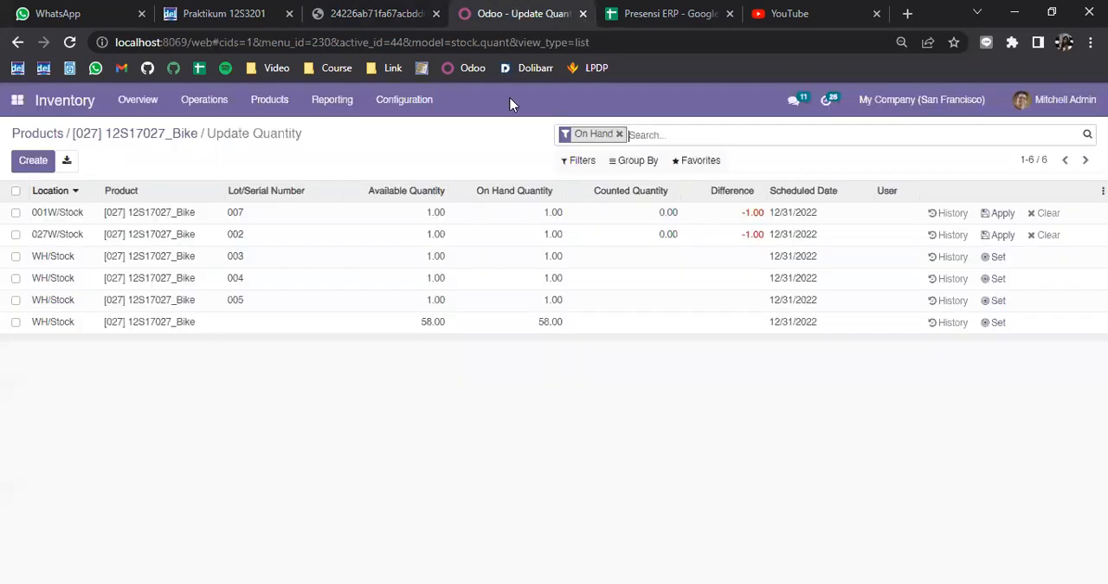
pyautogui.click(270, 101)
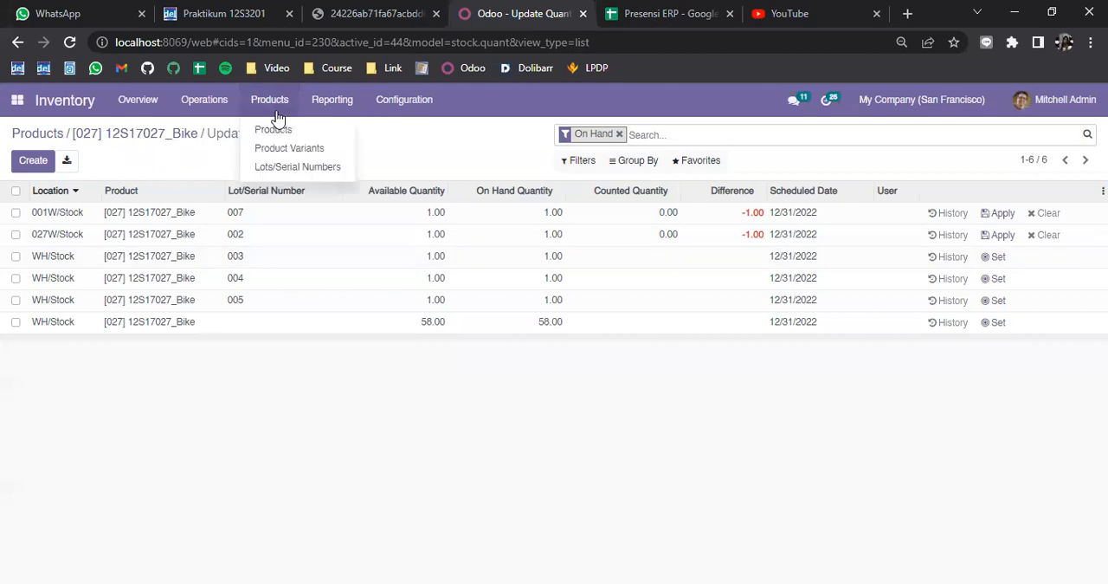
pyautogui.click(276, 130)
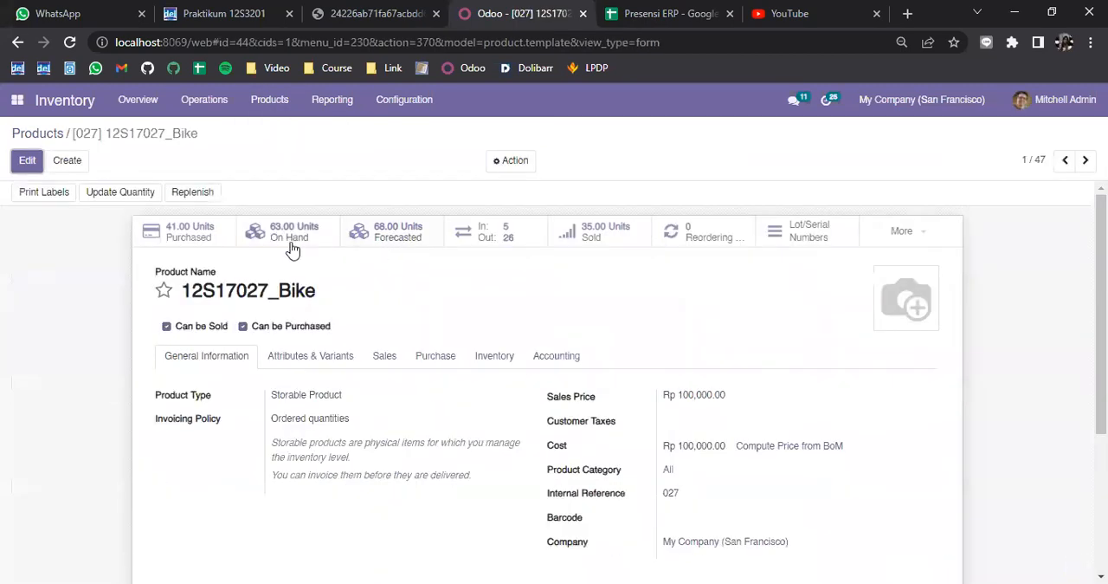
pyautogui.click(495, 357)
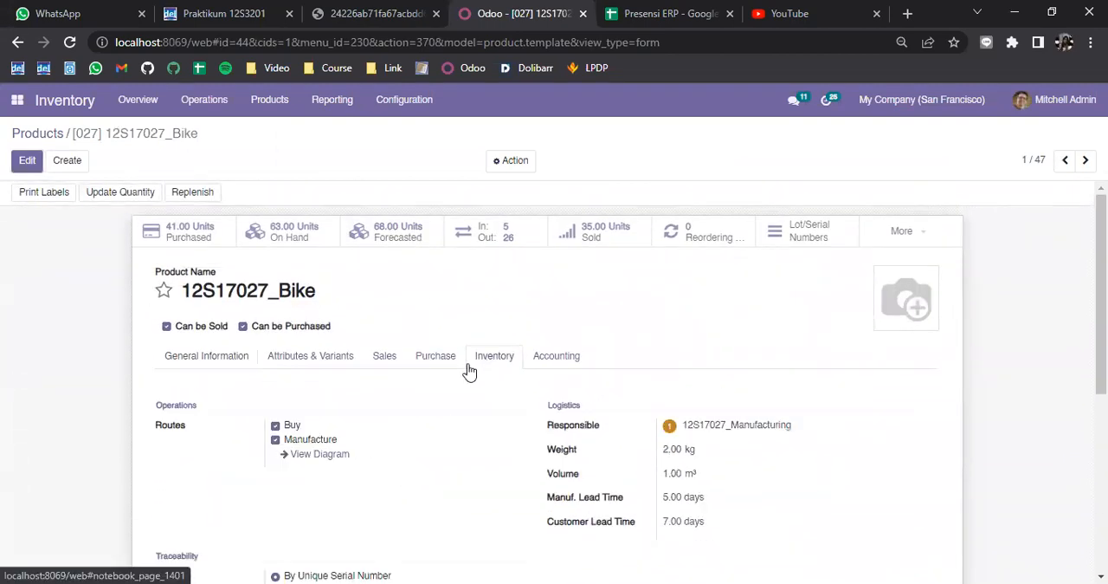
pyautogui.scroll(-3, 467, 370)
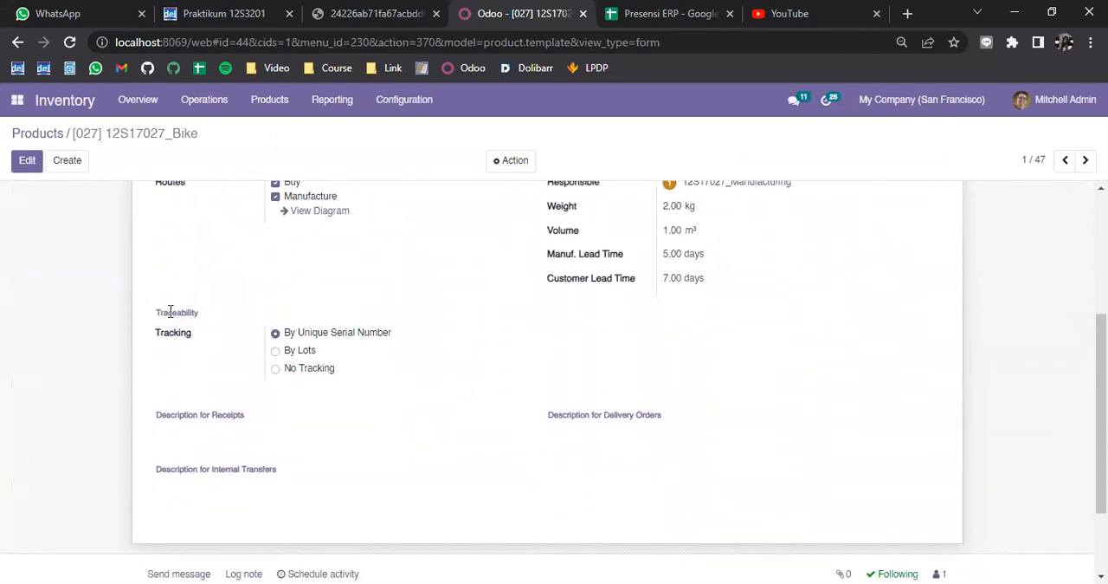
# Step: Examine the product's Traceability section and highlight the By Unique Serial Number tracking option
pyautogui.moveTo(199, 313); pyautogui.dragTo(224, 314)
pyautogui.click(220, 336)
pyautogui.moveTo(390, 338); pyautogui.dragTo(280, 346)
pyautogui.click(280, 347)
pyautogui.tripleClick(280, 347)
pyautogui.scroll(3, 390, 290)
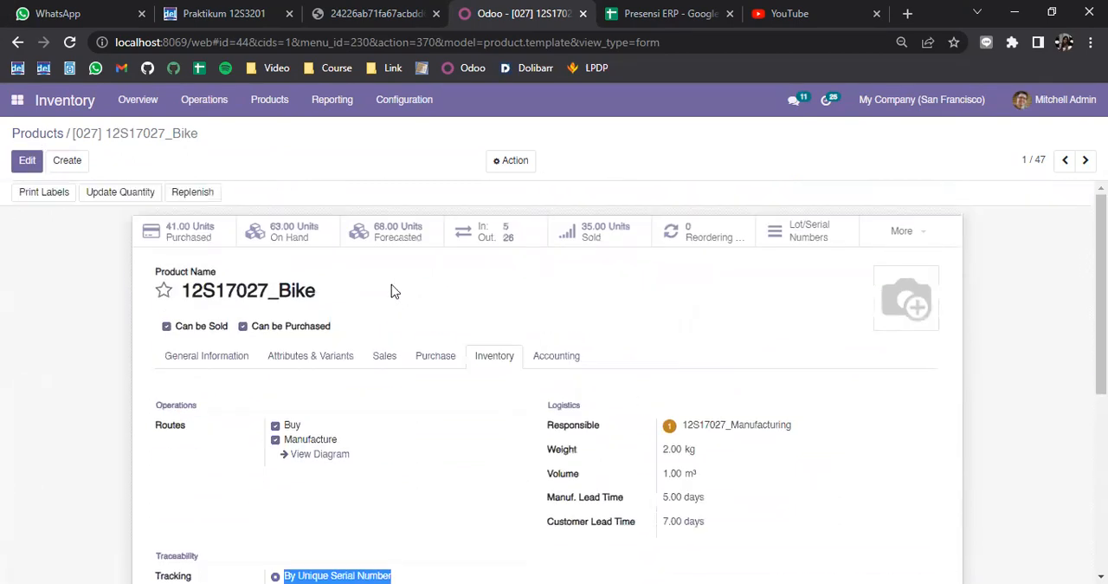
pyautogui.scroll(-2, 372, 270)
# Step: Start a scrap order for the 12S17027_Bike product, check its Lot/Serial choices, and discard the order
pyautogui.click(207, 102)
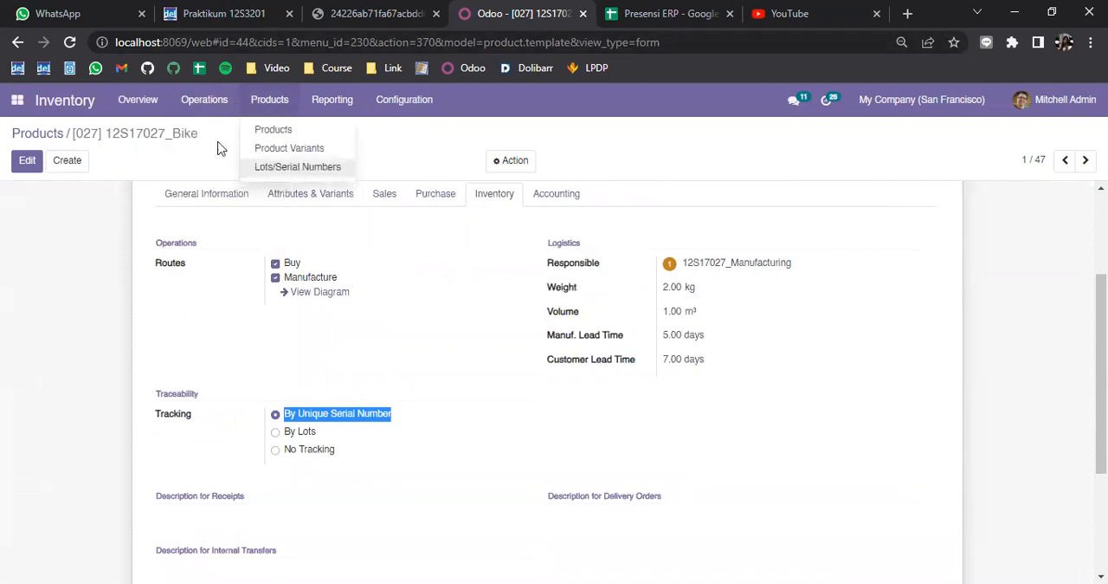
pyautogui.click(199, 188)
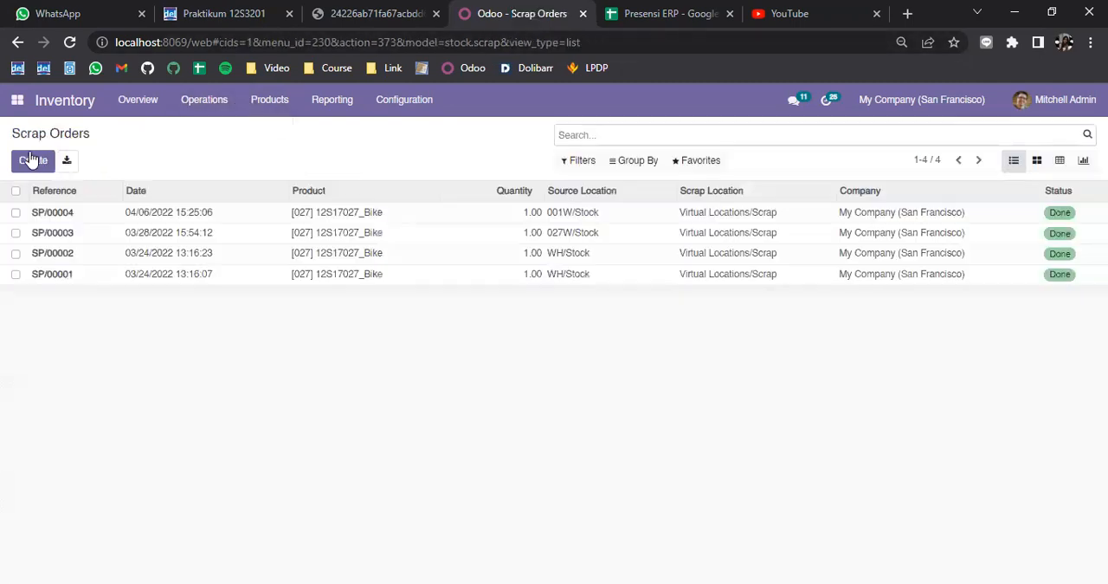
pyautogui.click(33, 160)
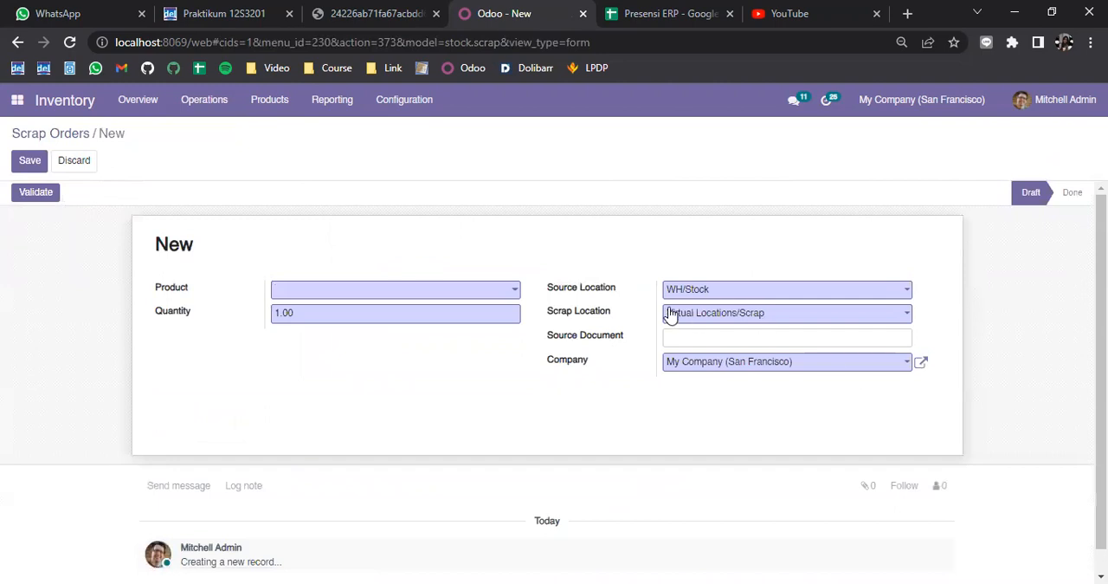
pyautogui.click(383, 294)
pyautogui.click(381, 313)
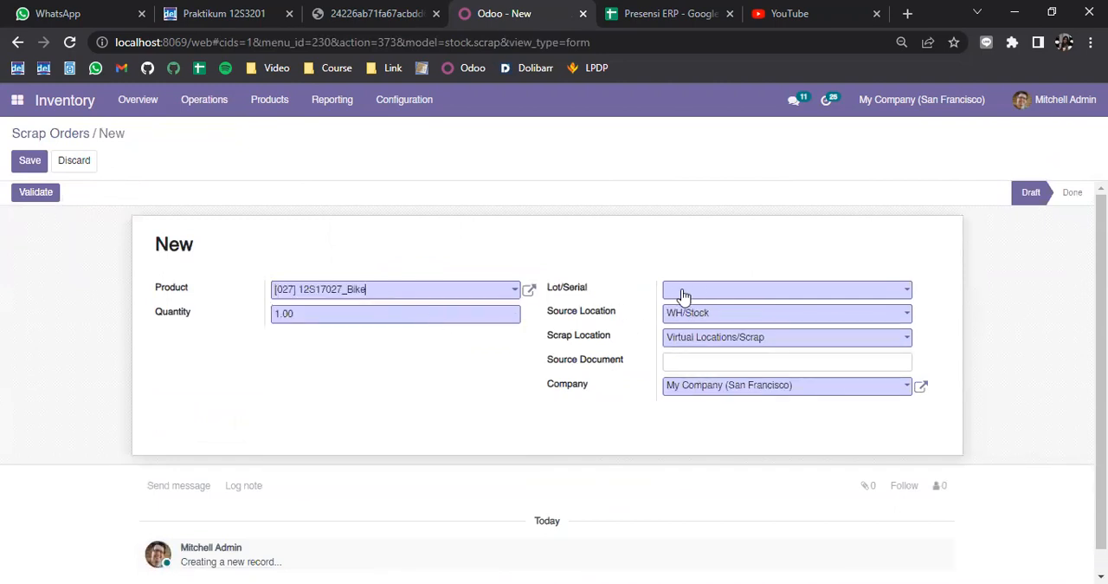
pyautogui.click(683, 295)
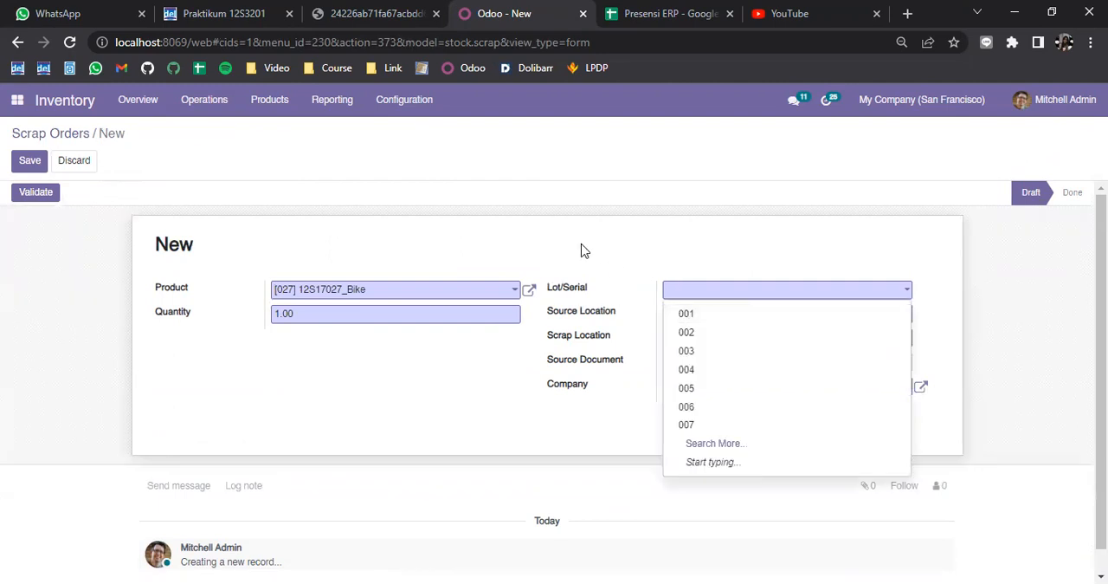
pyautogui.click(269, 100)
pyautogui.click(270, 129)
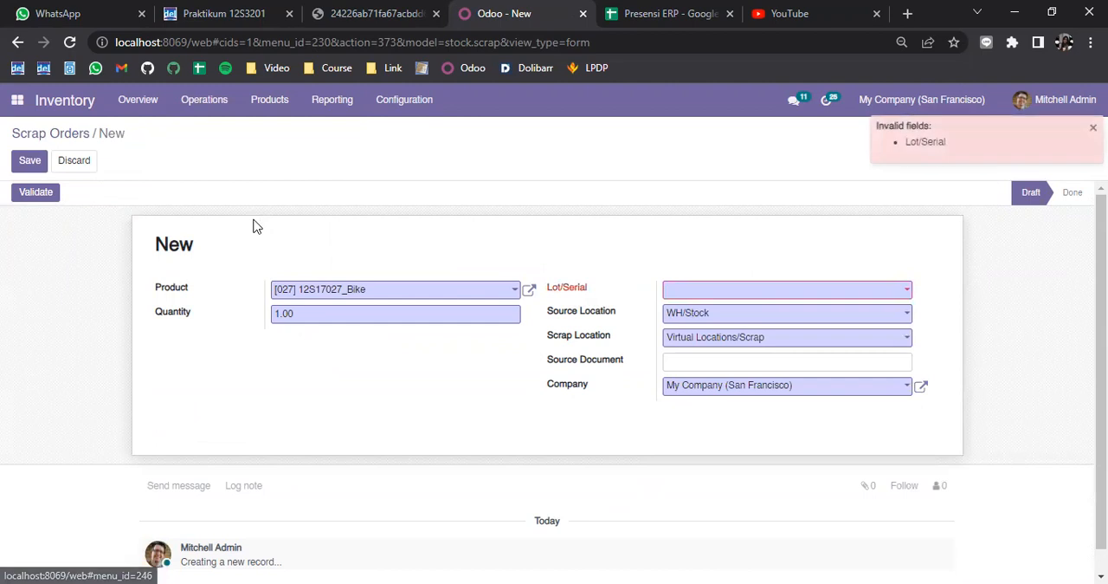
pyautogui.click(73, 160)
# Step: Reopen the 12S17027_Bike product and review its tracking options in the inventory details
pyautogui.click(269, 100)
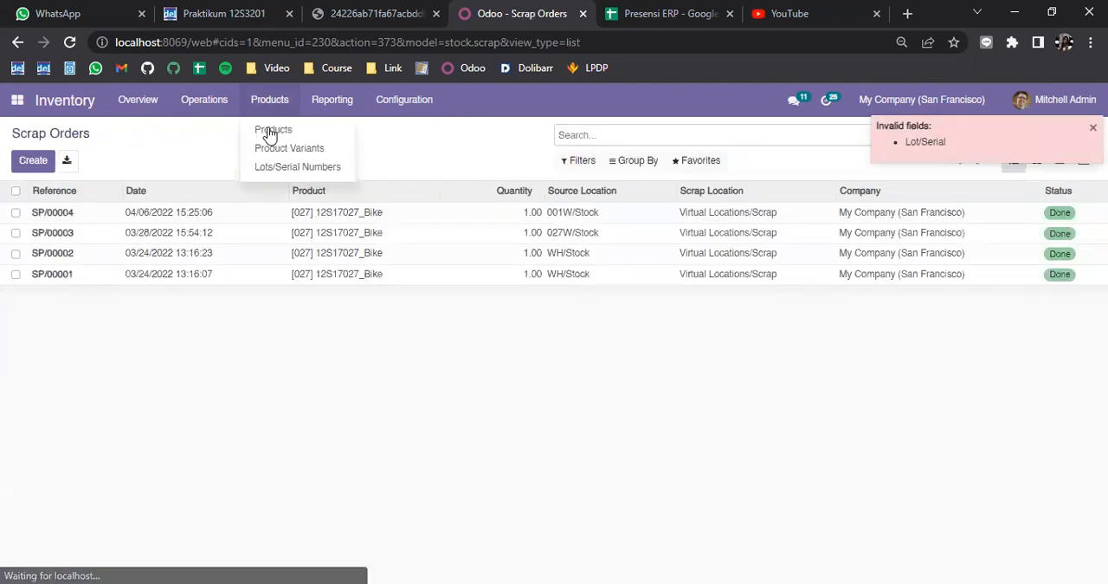
pyautogui.click(273, 132)
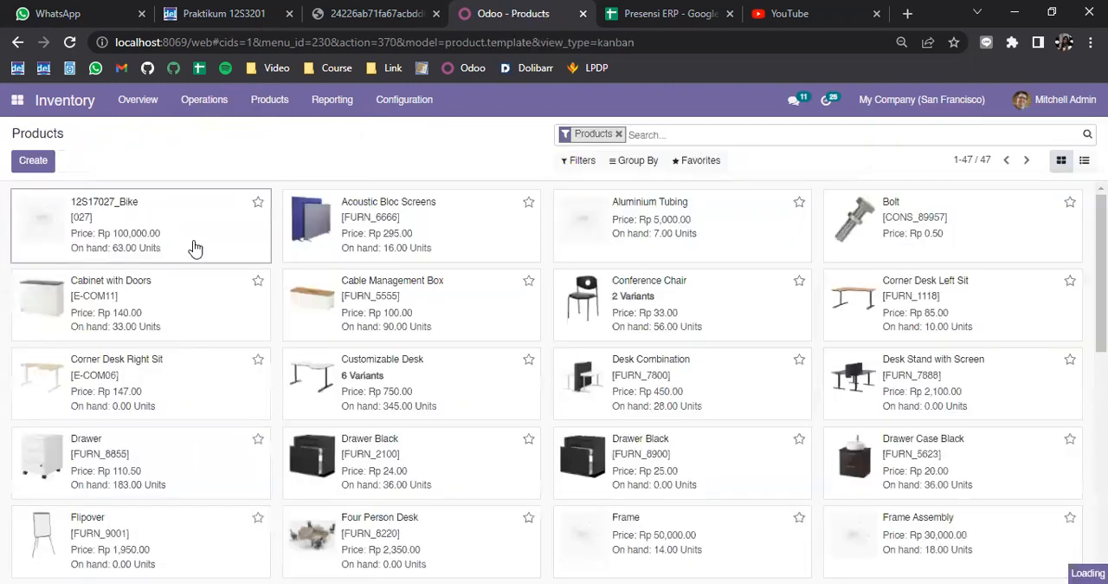
pyautogui.press('Return')
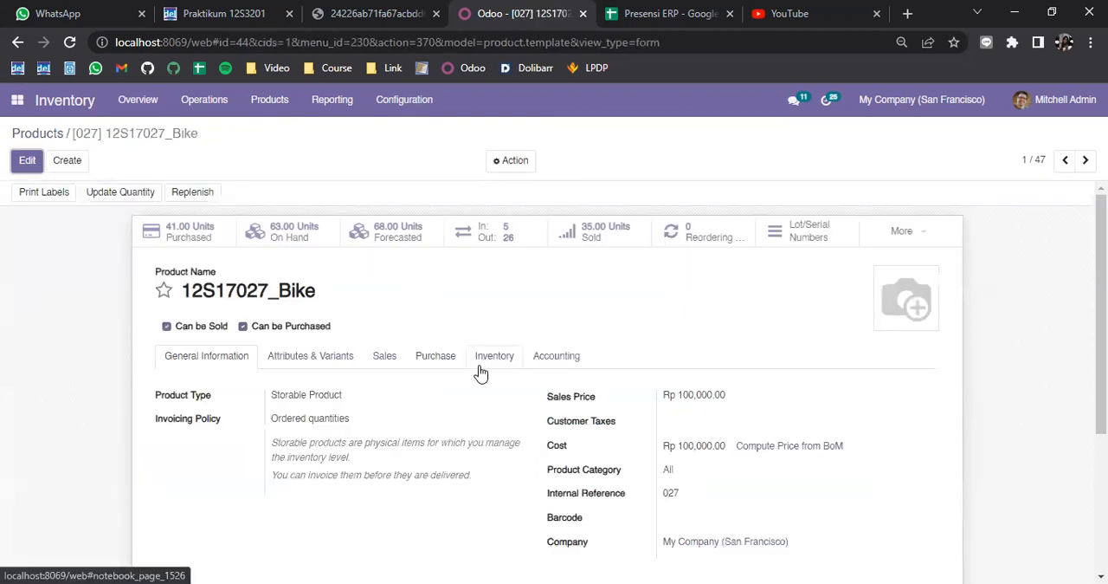
pyautogui.click(479, 362)
pyautogui.scroll(-3, 413, 413)
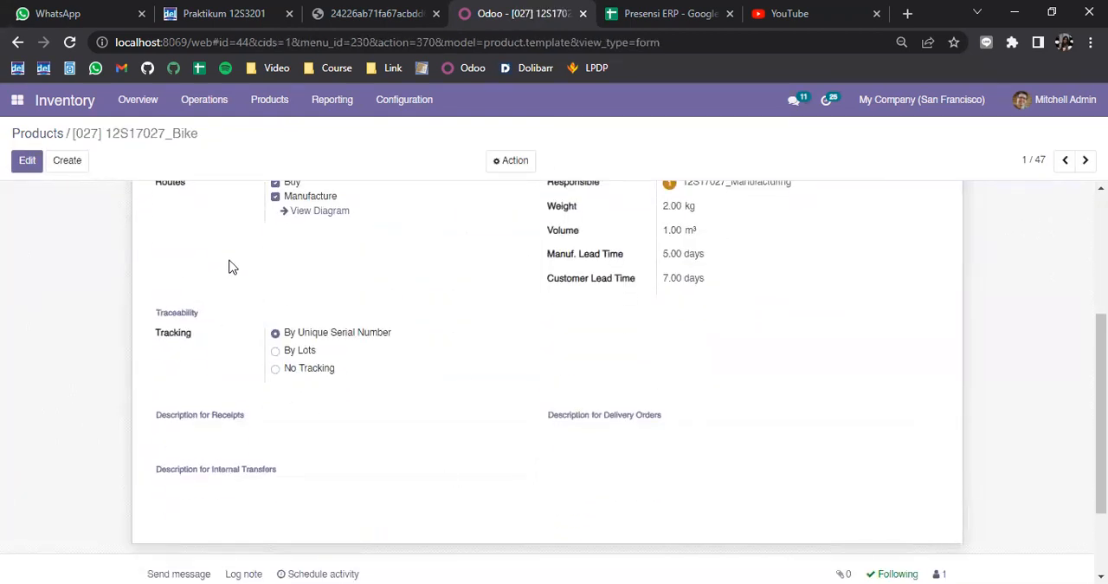
pyautogui.scroll(5, 236, 271)
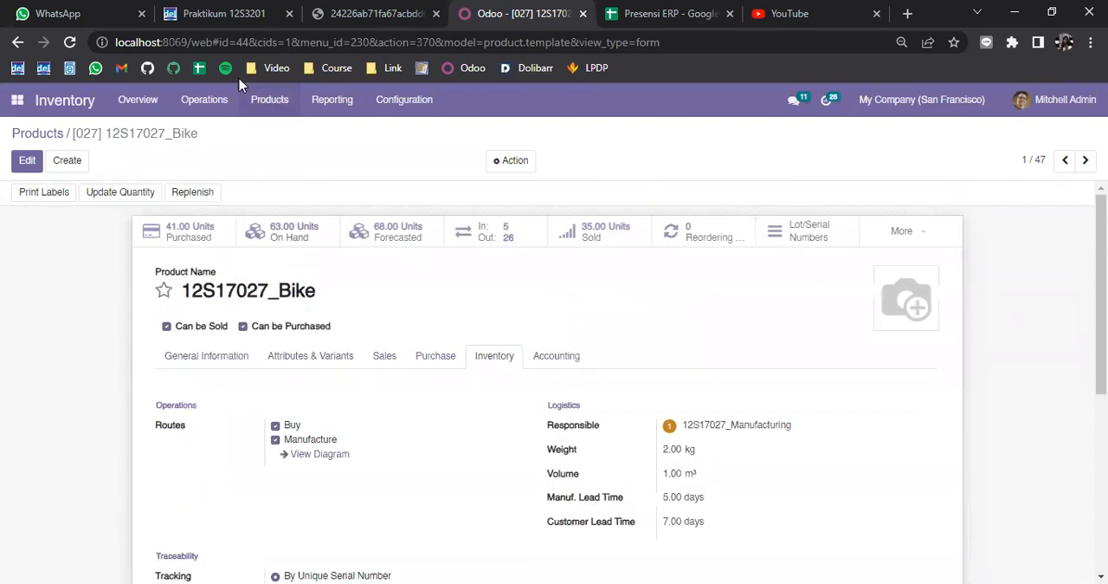
# Step: Create a new stock transfer with a line for one 12S17027_Bike and set the contact to 12S17027_Inventory
pyautogui.click(216, 108)
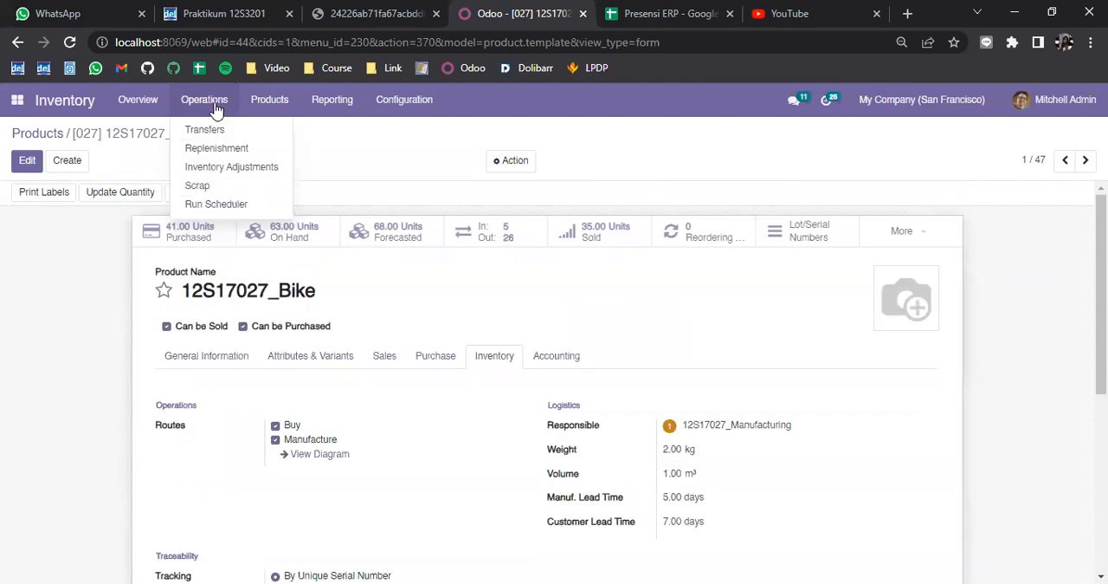
pyautogui.click(212, 168)
pyautogui.click(31, 161)
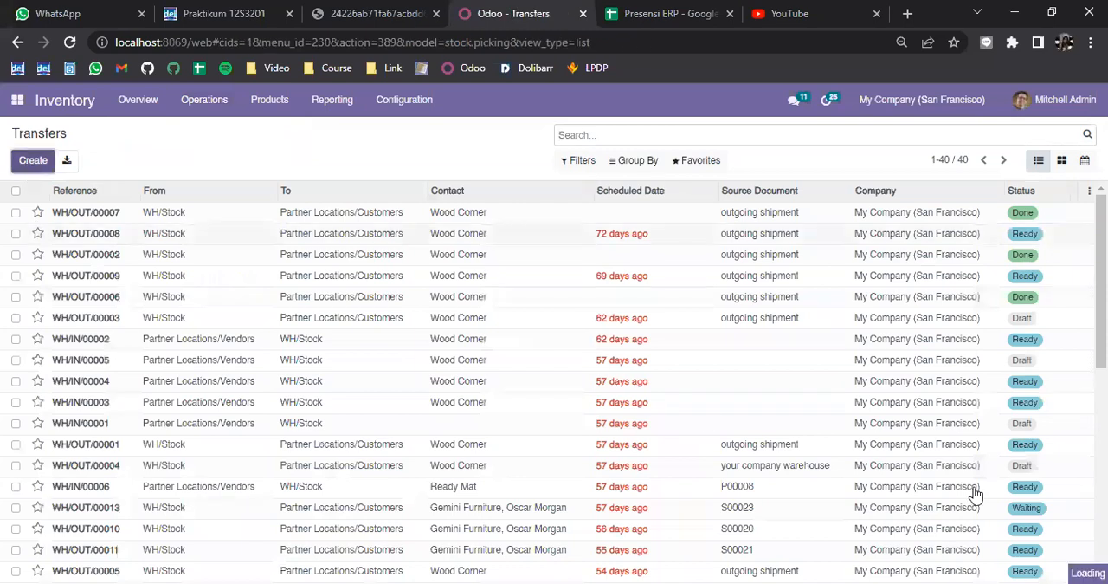
pyautogui.scroll(-3, 254, 387)
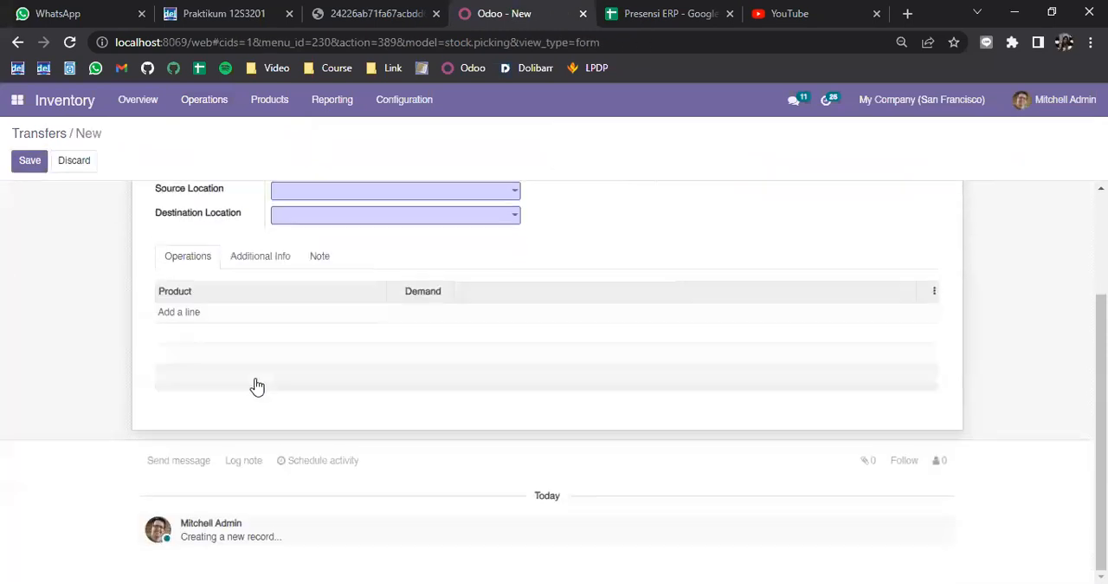
pyautogui.click(177, 319)
pyautogui.click(250, 315)
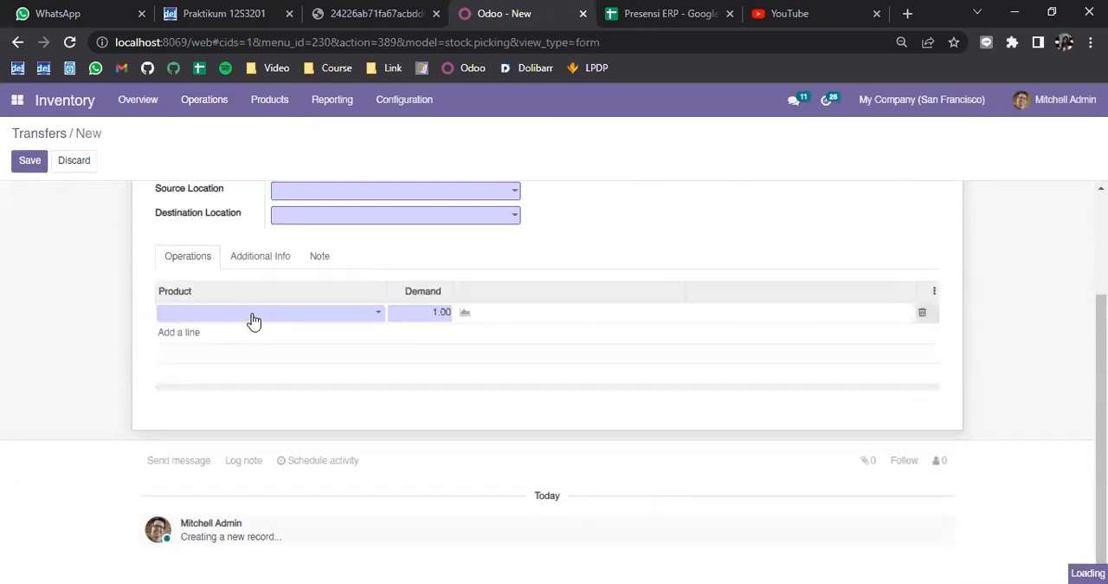
pyautogui.click(247, 337)
pyautogui.scroll(2, 591, 389)
pyautogui.click(400, 296)
pyautogui.click(349, 332)
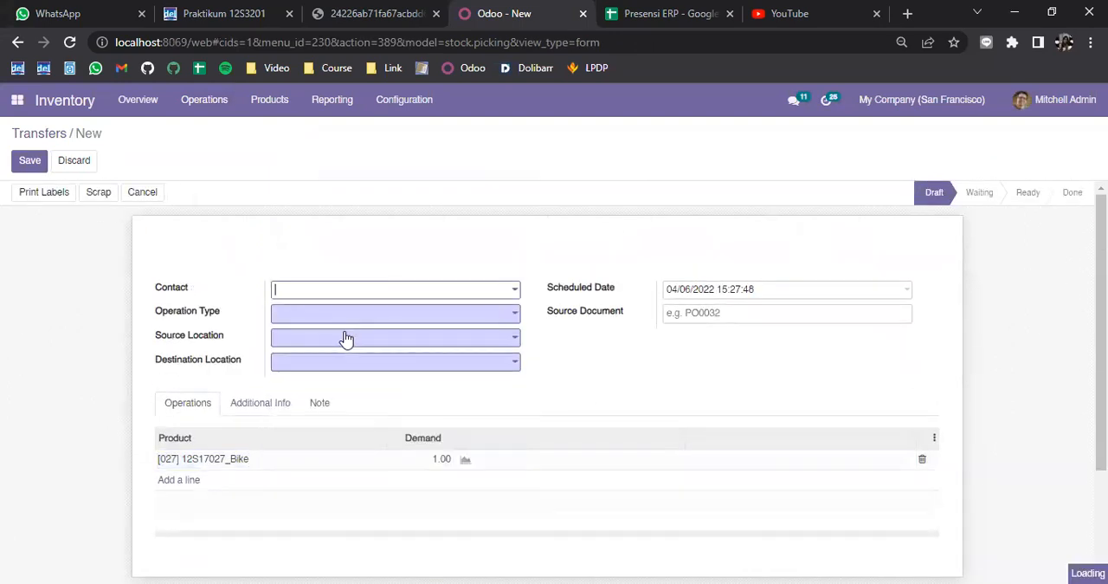
# Step: Set the operation type to 12S17001 Warehouse: Transfer and the source location to WH/Stock, and save the transfer
pyautogui.click(315, 323)
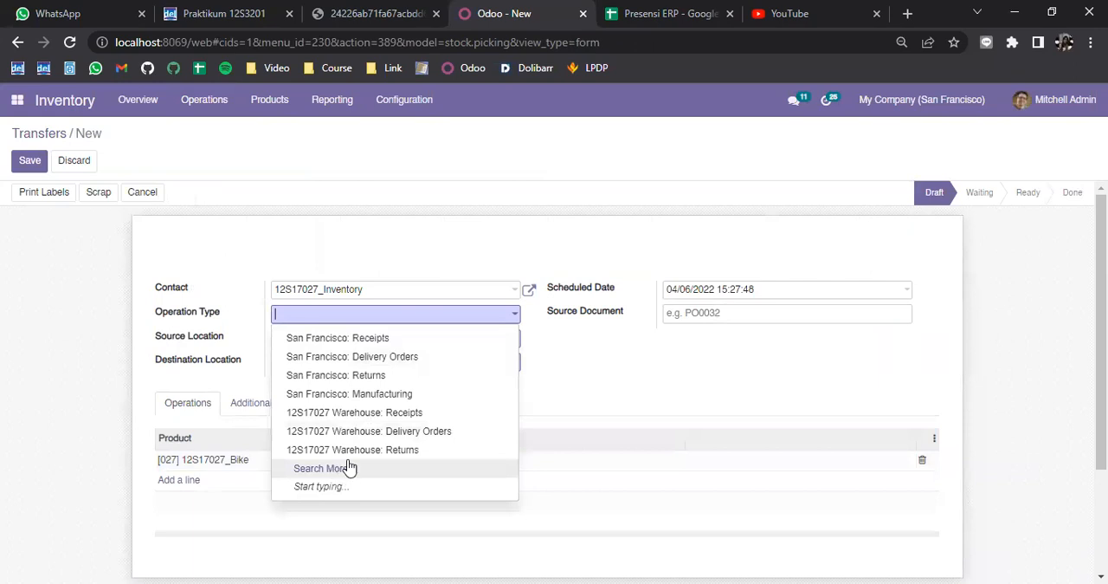
pyautogui.click(334, 470)
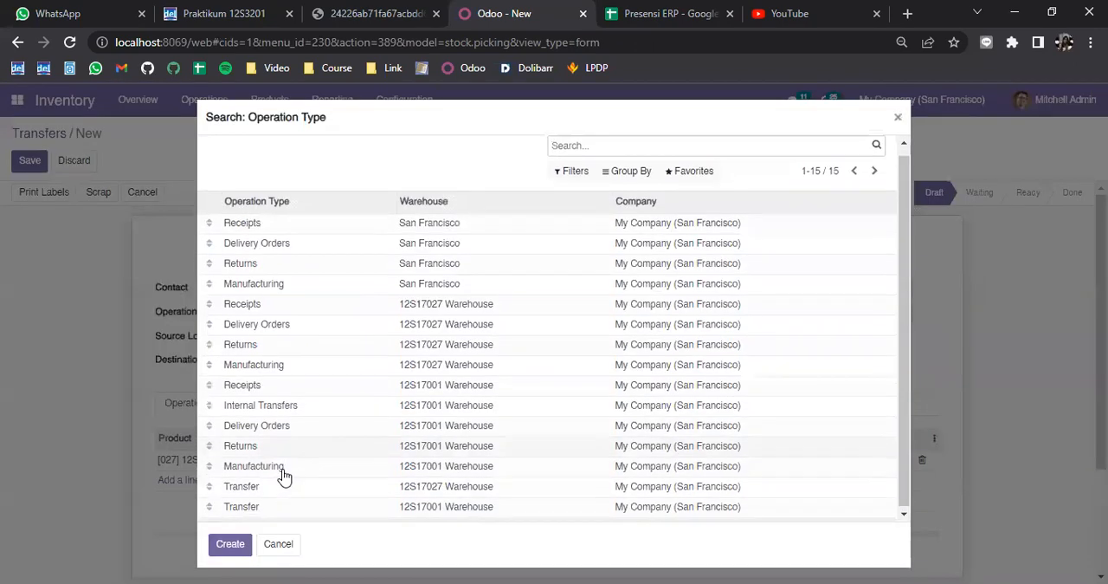
pyautogui.click(296, 506)
pyautogui.click(319, 340)
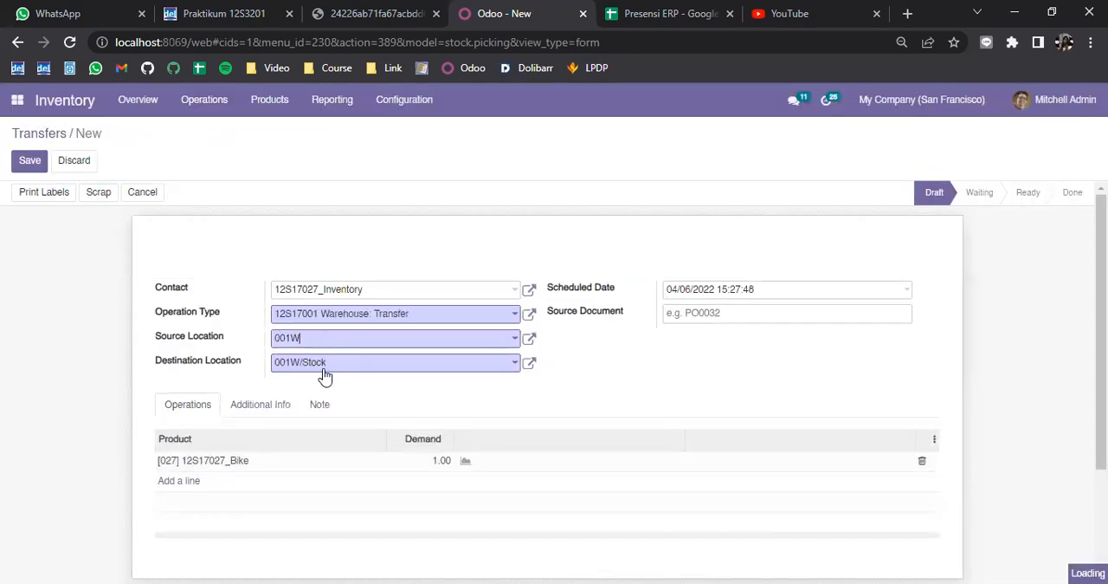
pyautogui.click(331, 498)
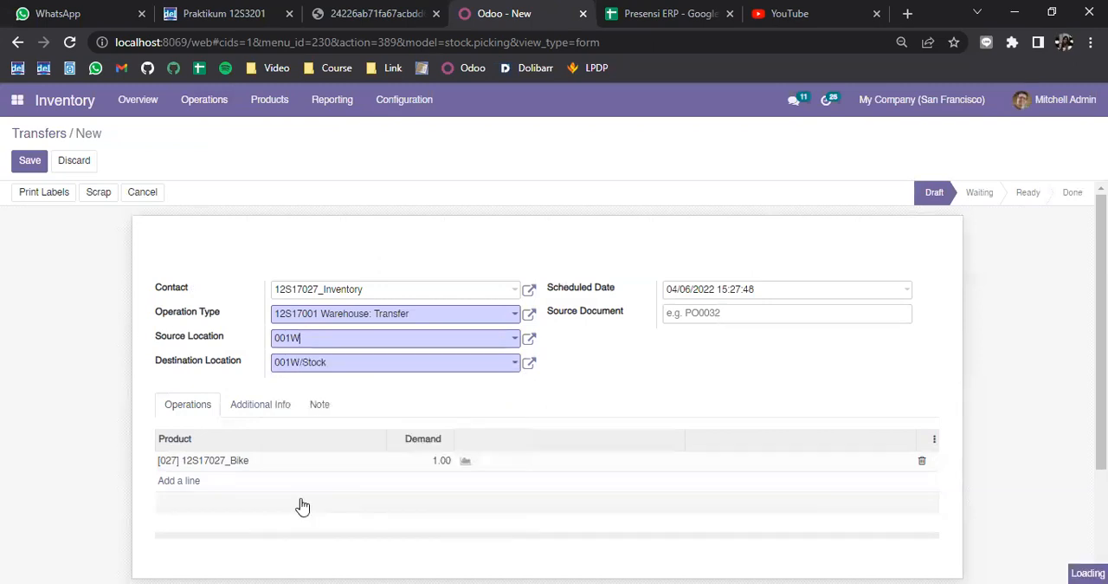
pyautogui.scroll(-2, 264, 468)
pyautogui.click(360, 444)
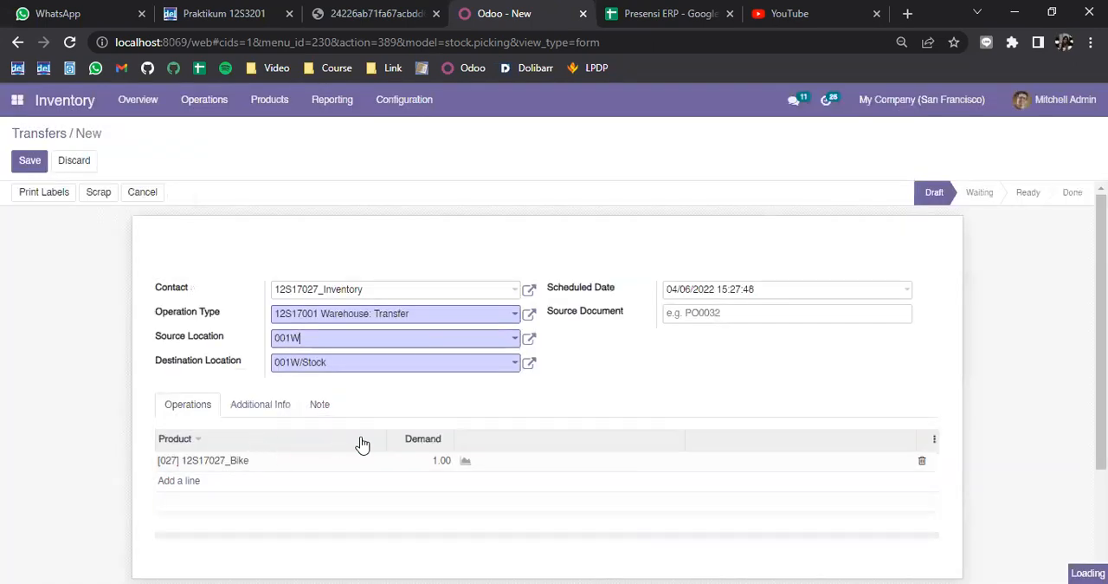
pyautogui.scroll(-2, 613, 374)
pyautogui.click(33, 155)
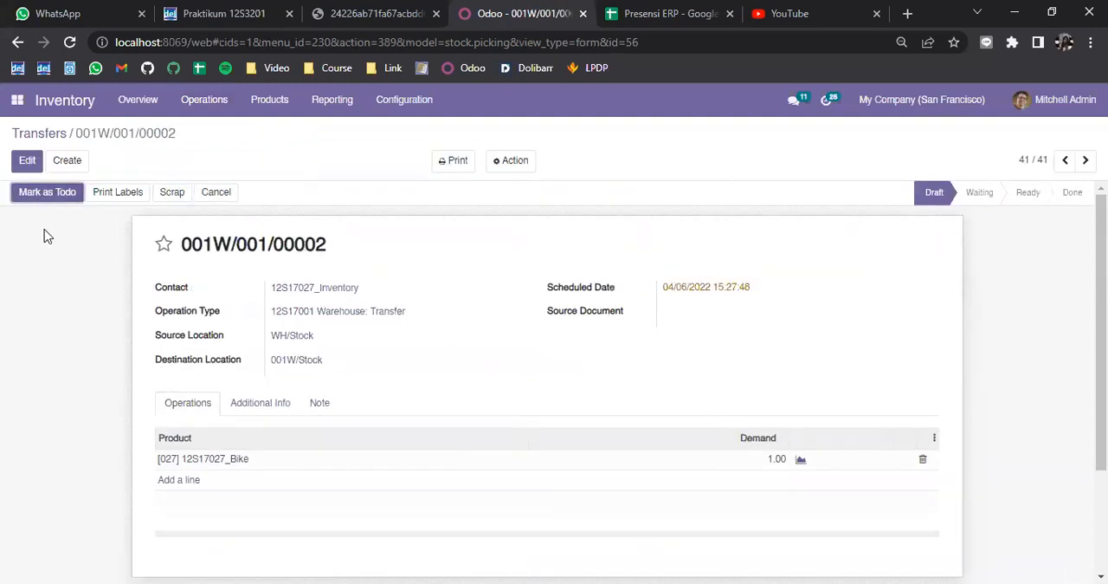
# Step: Mark the bike transfer as to do and try to edit the done quantity on its operations line
pyautogui.click(47, 193)
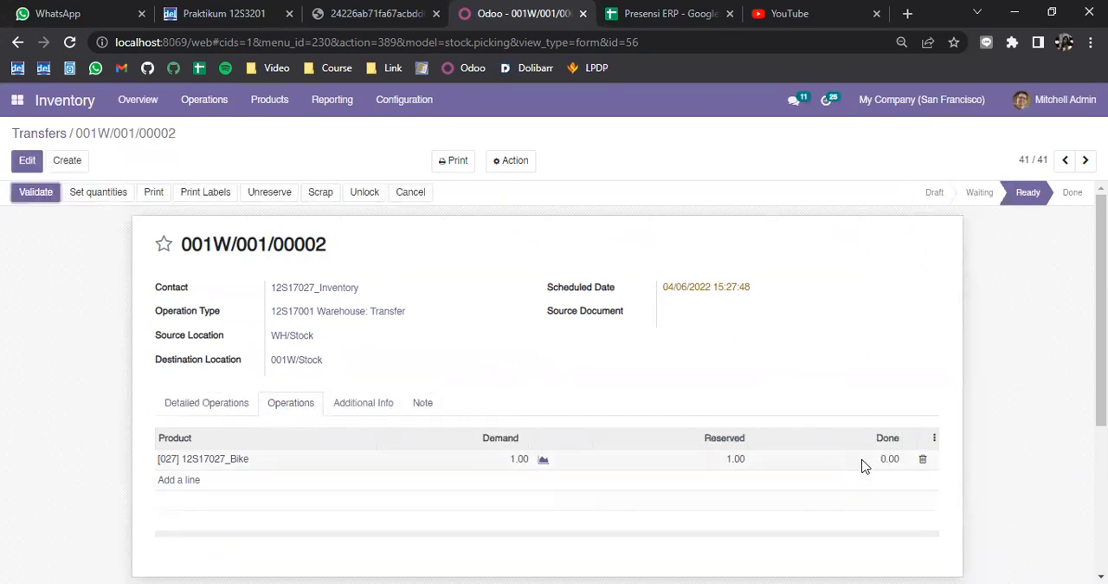
pyautogui.click(27, 160)
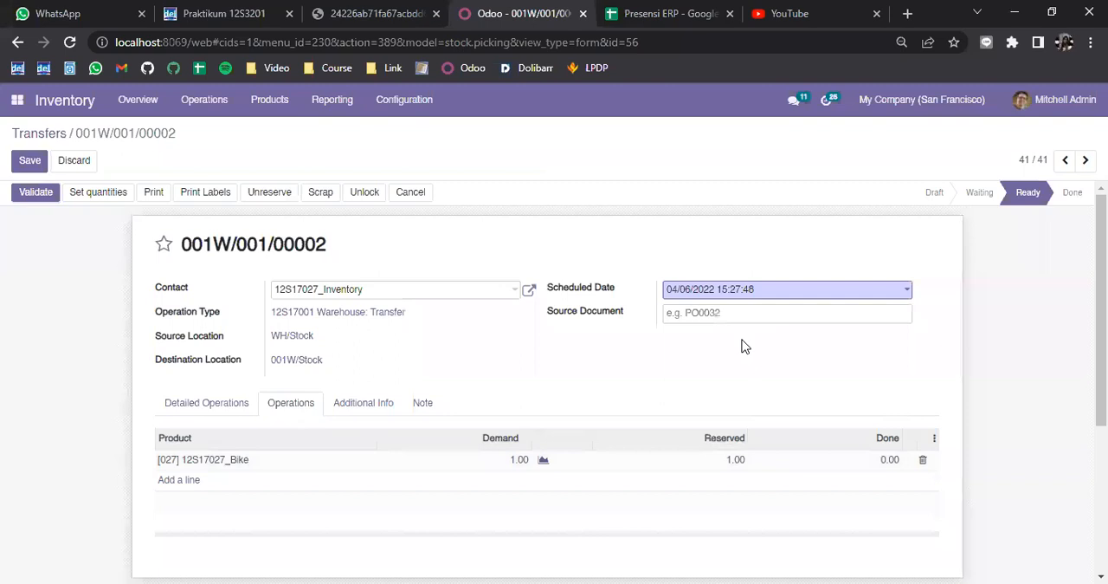
pyautogui.click(887, 464)
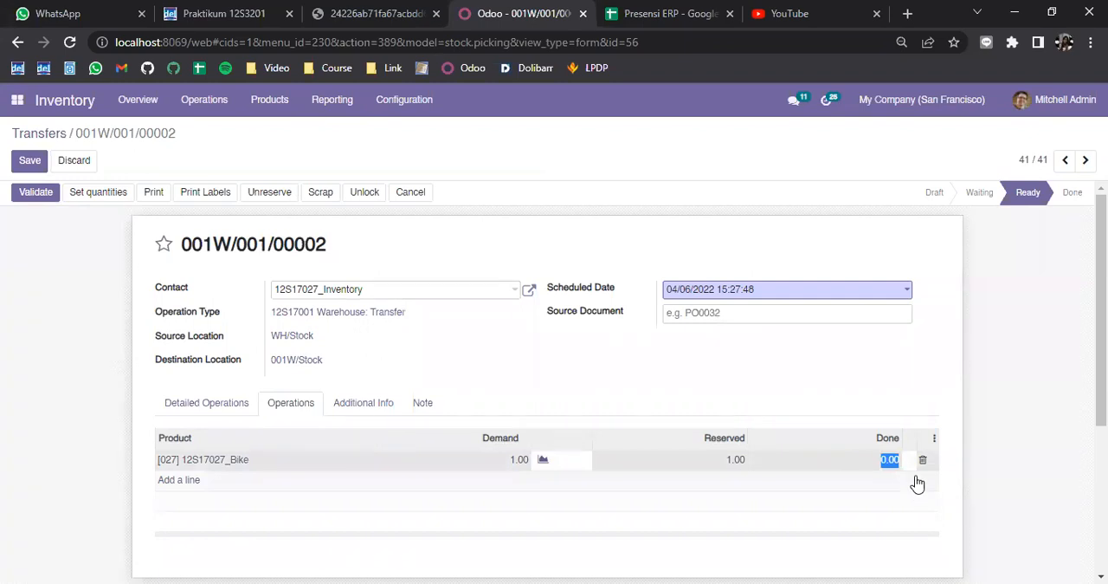
pyautogui.click(849, 425)
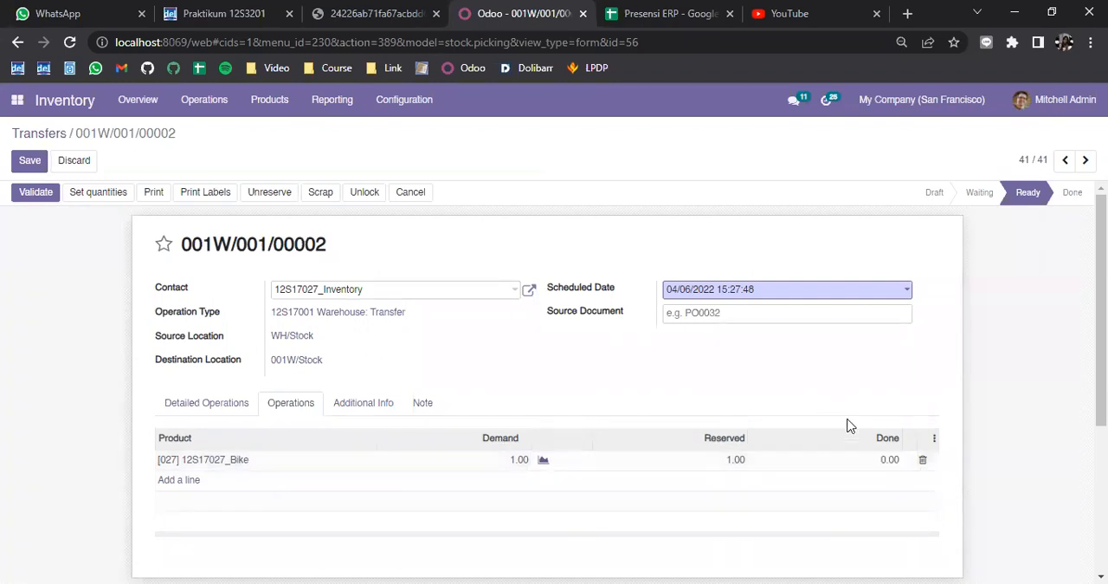
pyautogui.click(871, 470)
pyautogui.click(896, 470)
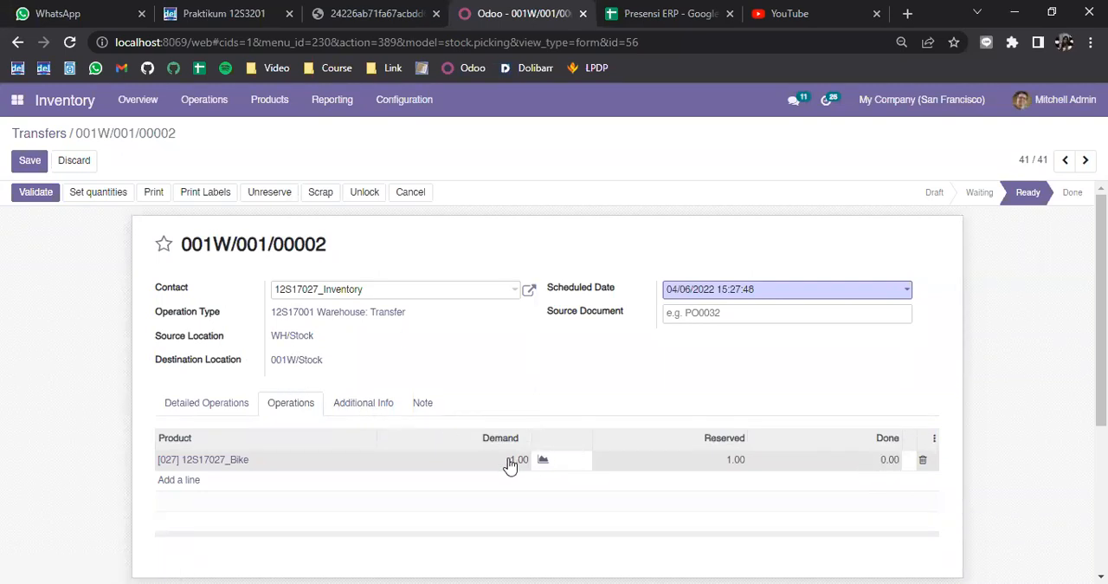
pyautogui.click(29, 160)
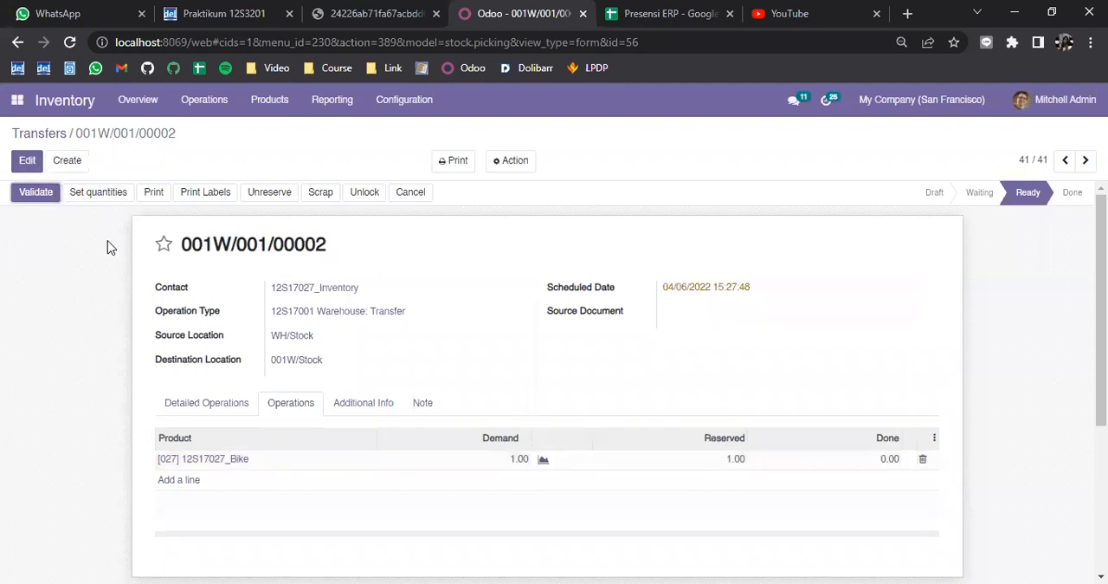
# Step: Try to validate the transfer, and set the bike's done quantity to 1 in its detailed operations without a serial number
pyautogui.click(35, 194)
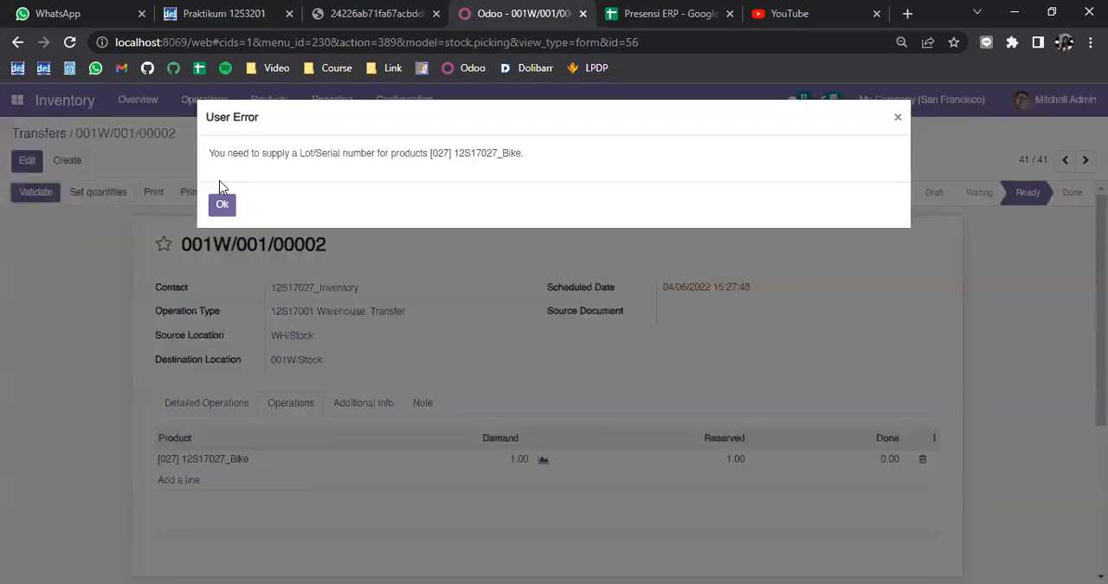
pyautogui.click(221, 204)
pyautogui.click(27, 160)
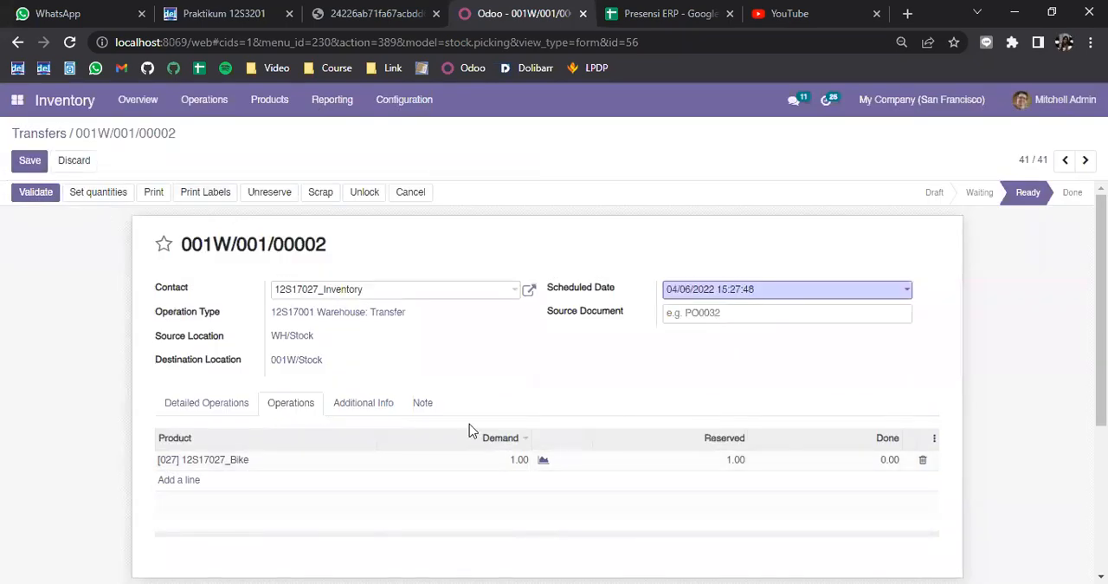
pyautogui.click(249, 410)
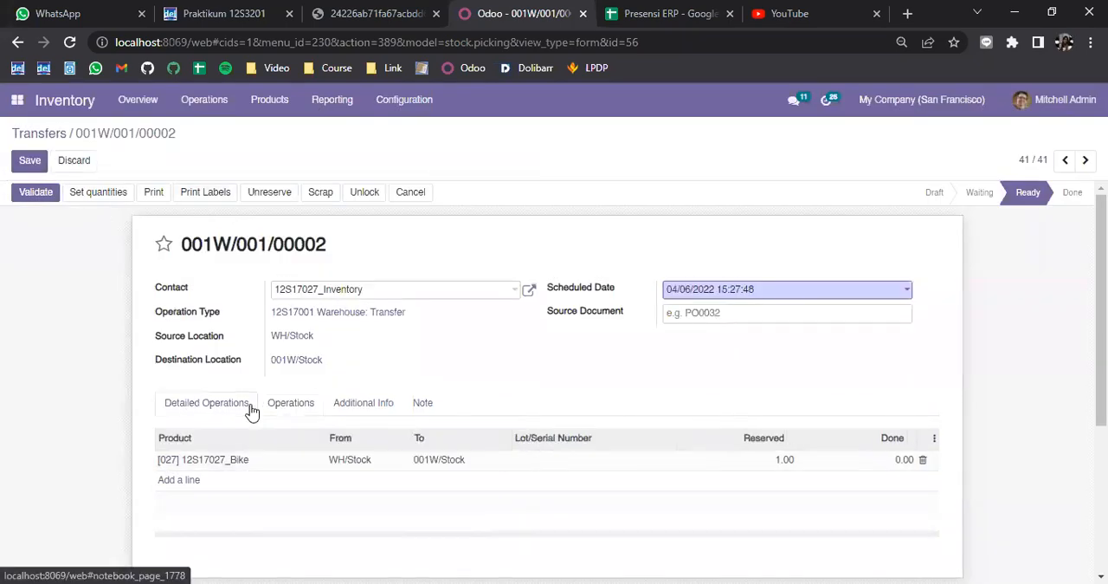
pyautogui.click(905, 460)
pyautogui.press('BackSpace')
pyautogui.write('1')
pyautogui.click(766, 372)
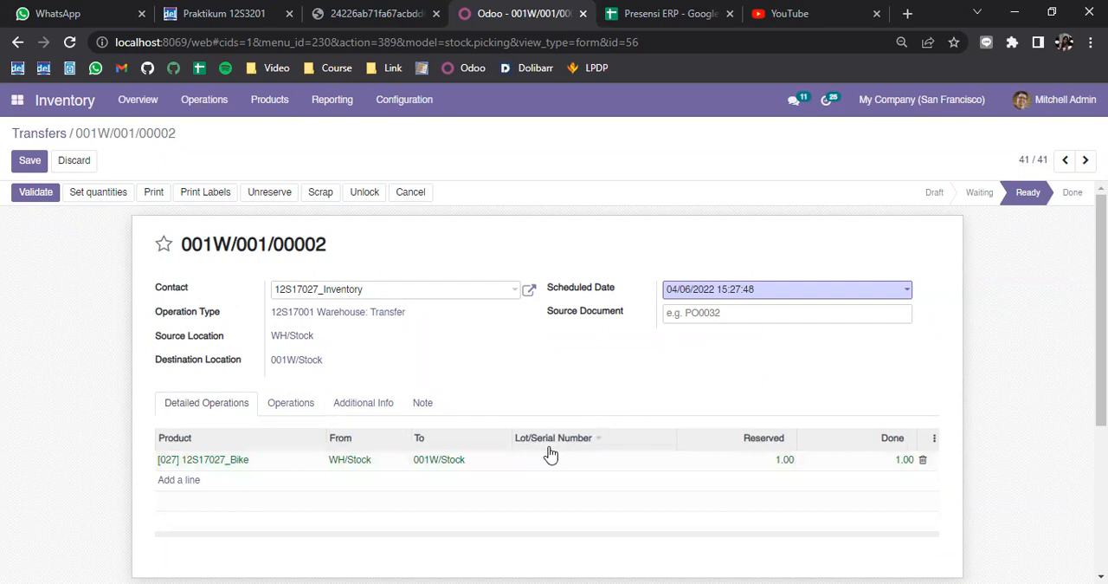
# Step: Open the 12S17027_Bike product record from the product list and display its inventory settings
pyautogui.click(274, 109)
pyautogui.click(273, 129)
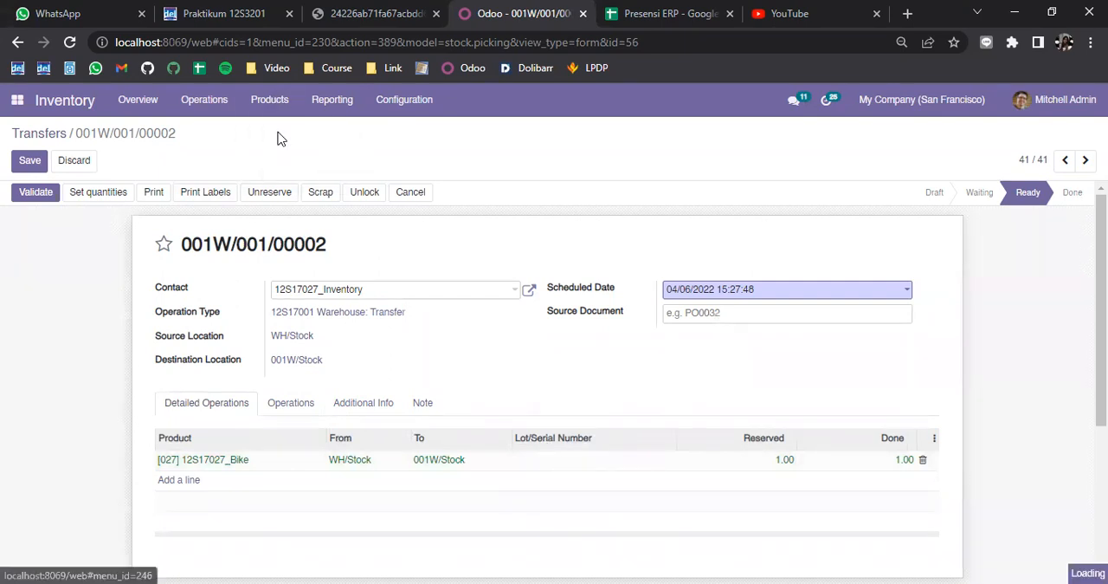
pyautogui.click(116, 223)
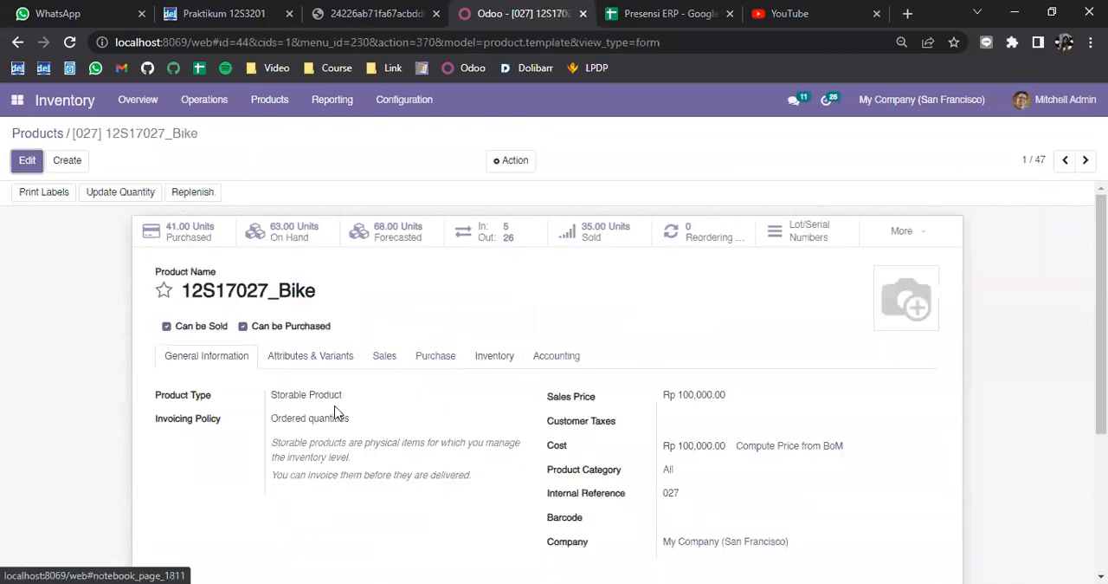
pyautogui.scroll(-2, 322, 416)
pyautogui.click(475, 206)
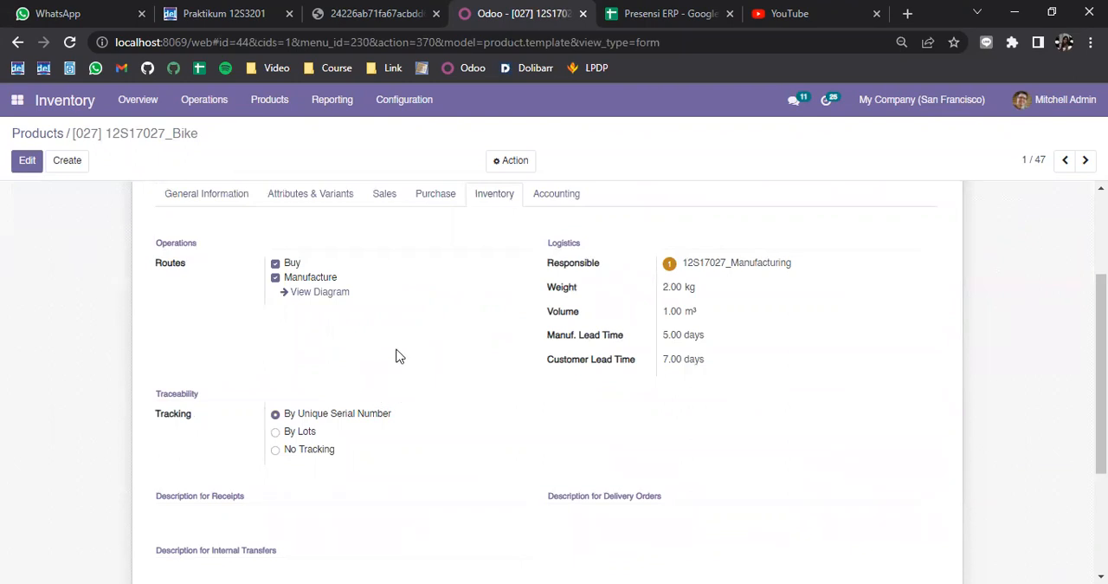
# Step: Switch the bike's traceability tracking to No Tracking
pyautogui.click(313, 451)
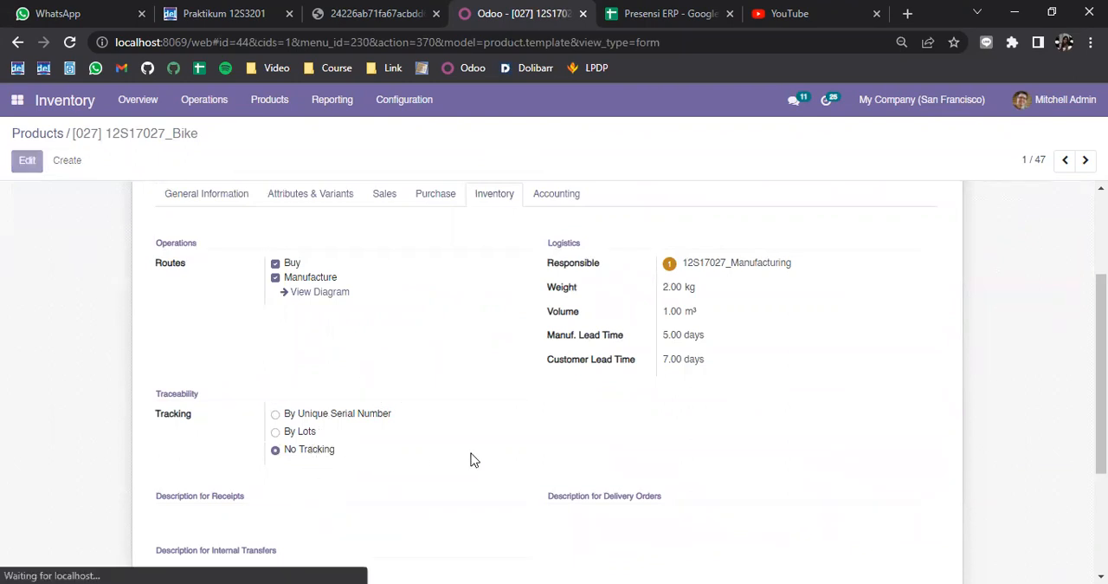
pyautogui.scroll(-3, 433, 451)
pyautogui.scroll(3, 362, 316)
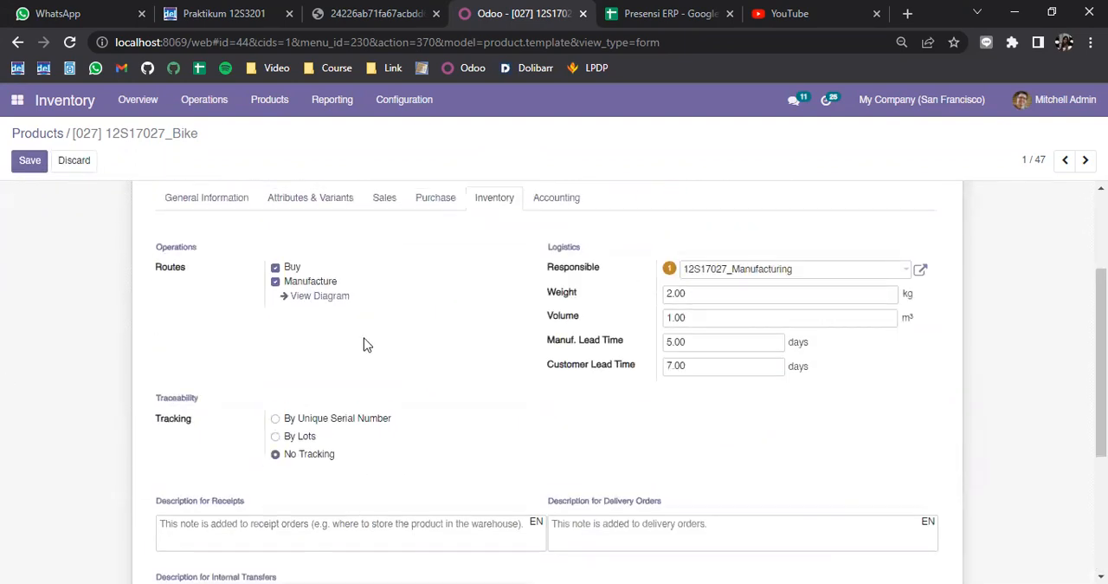
# Step: Set the bike's tracking to By Unique Serial Number and save the product
pyautogui.click(364, 421)
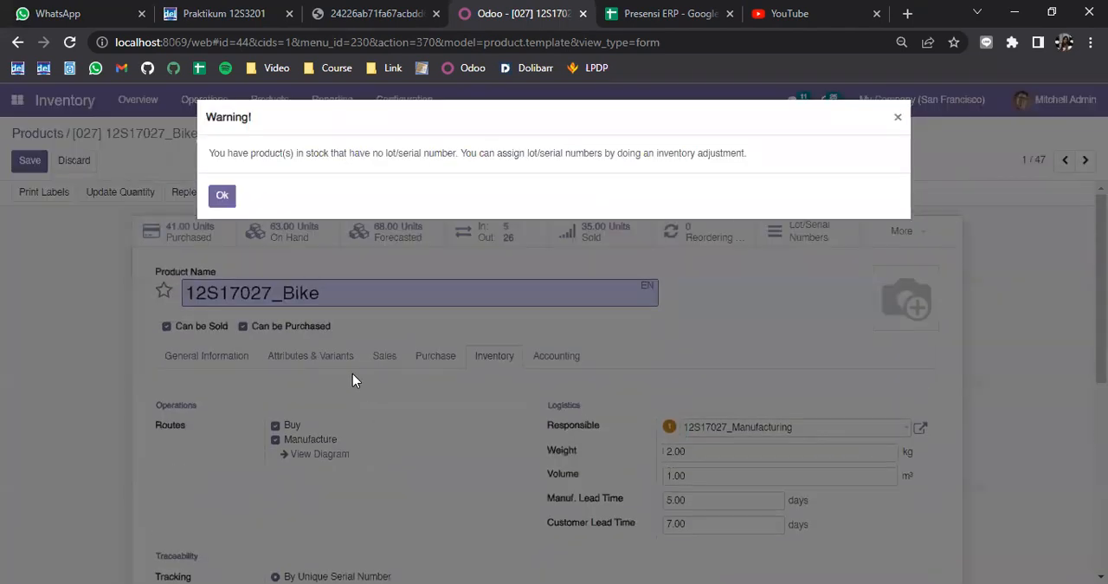
pyautogui.click(223, 195)
pyautogui.click(35, 167)
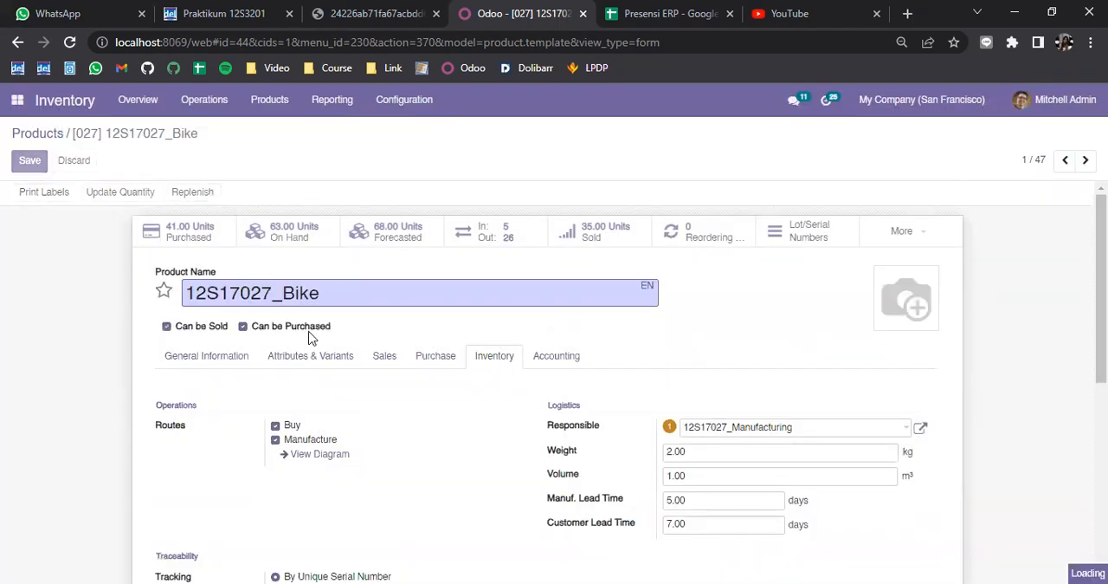
pyautogui.scroll(-4, 311, 340)
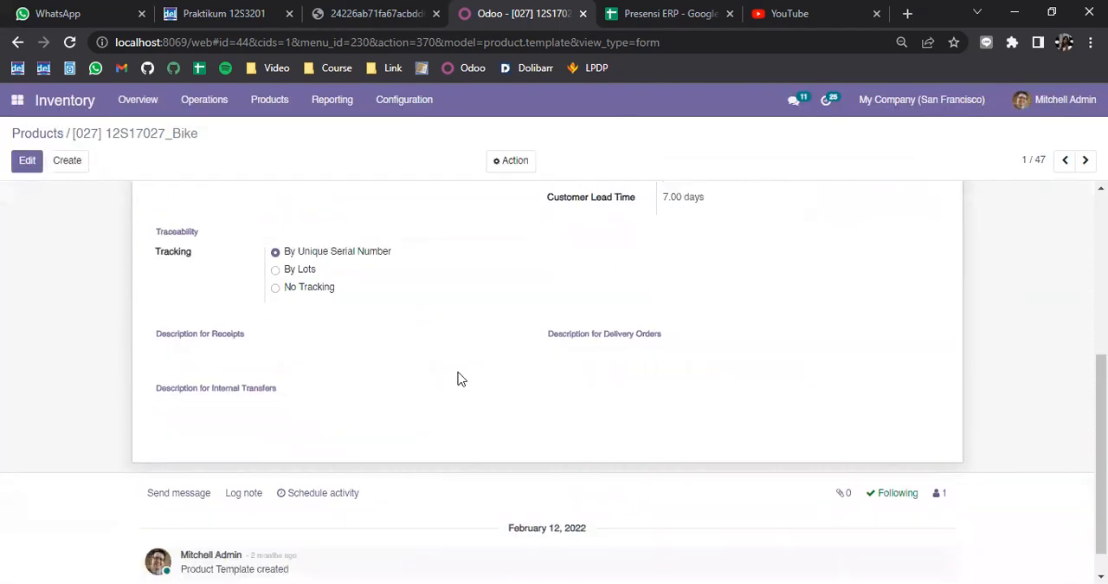
pyautogui.scroll(4, 459, 379)
pyautogui.click(355, 13)
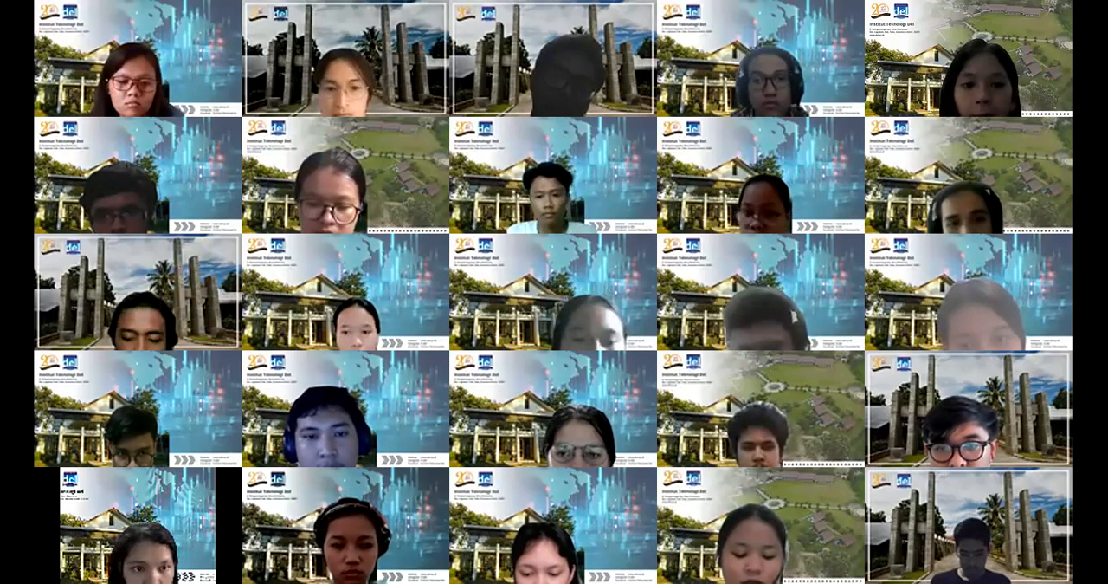
pyautogui.press('pageup')
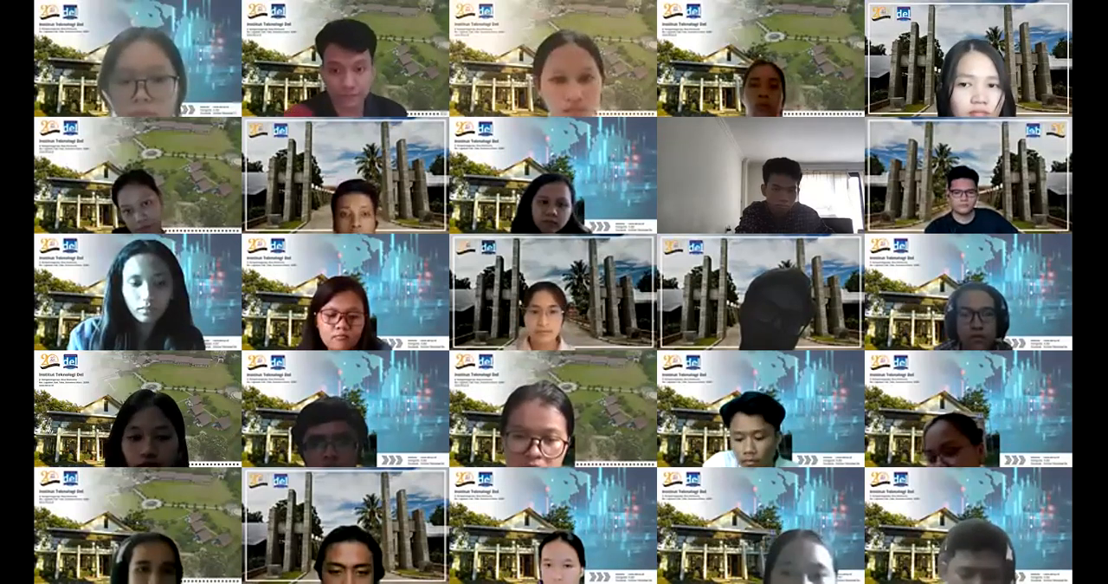
pyautogui.press('pageup')
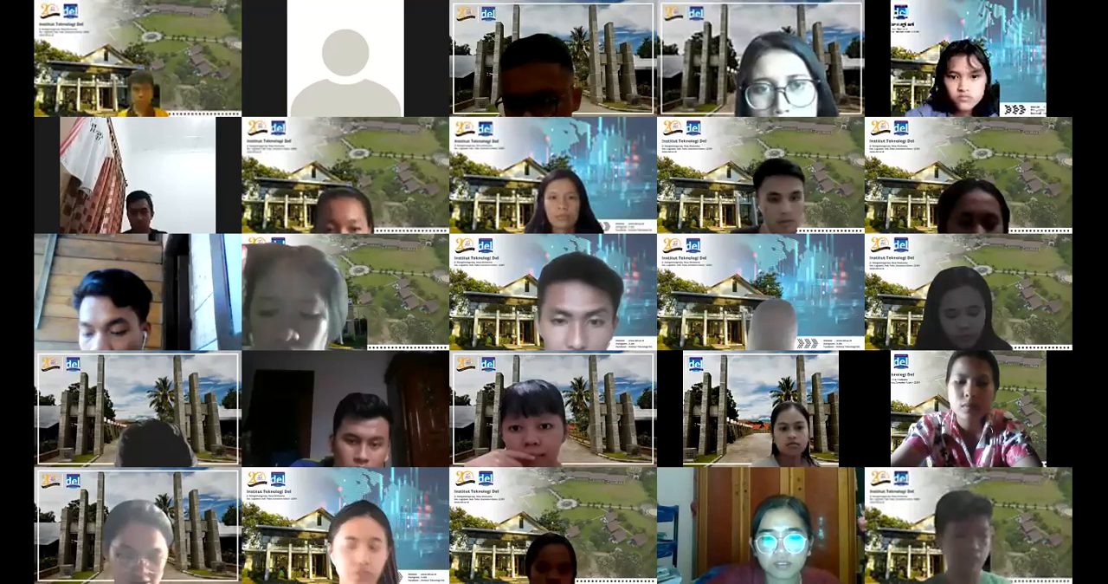